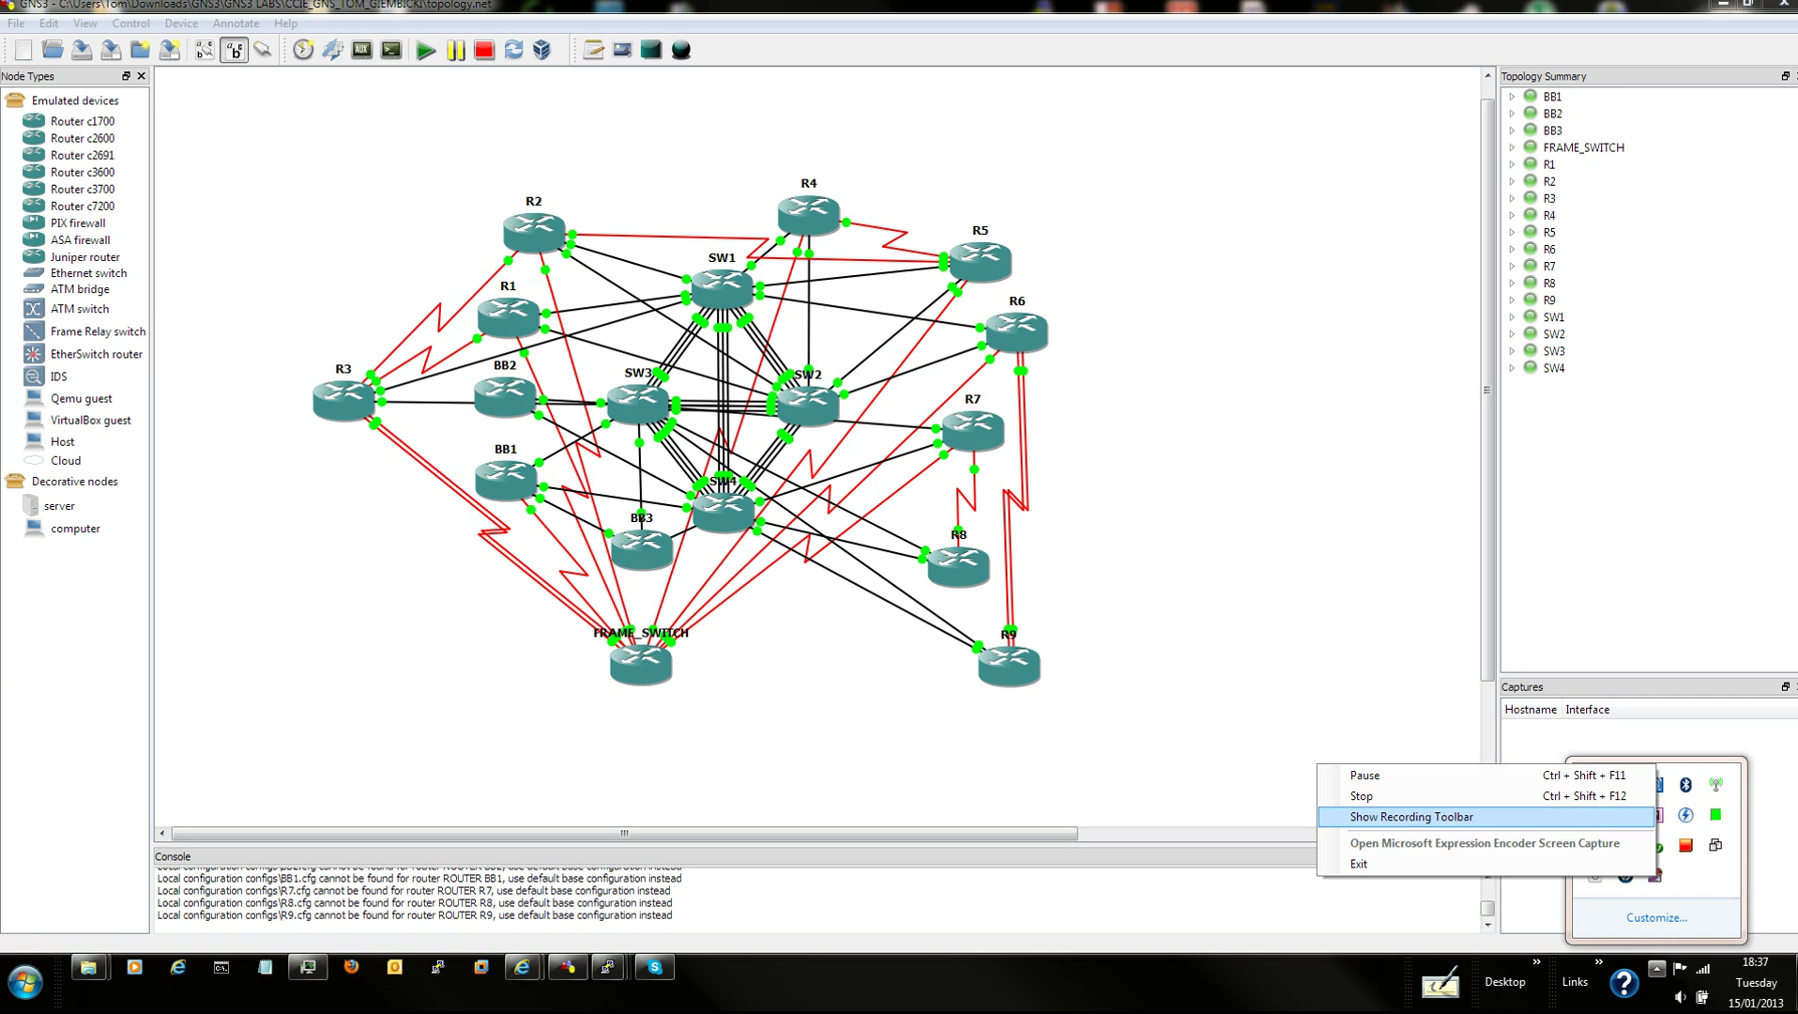
Switch to the web browser, search Google for "ccie gns3 topology" and open the CCIE GNS3 Topology blog post
click(1411, 817)
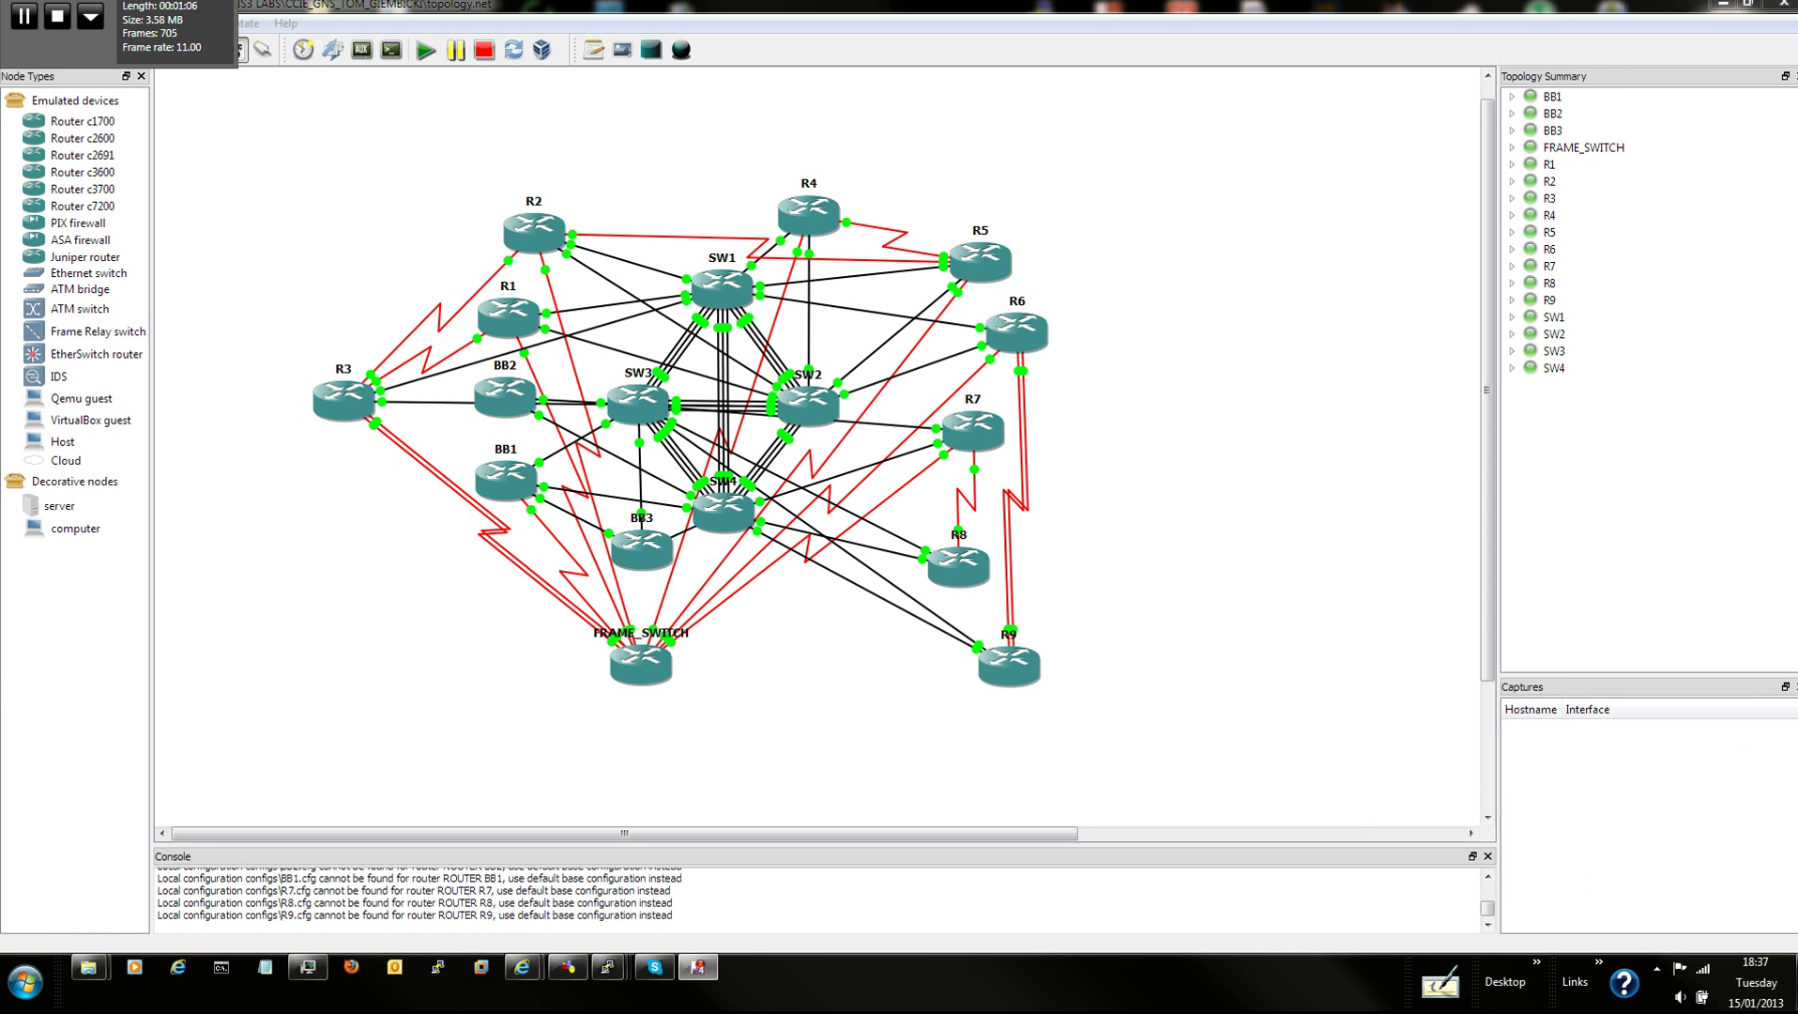
drag(1797, 526, 1018, 87)
click(845, 114)
key(ctrl+Tab)
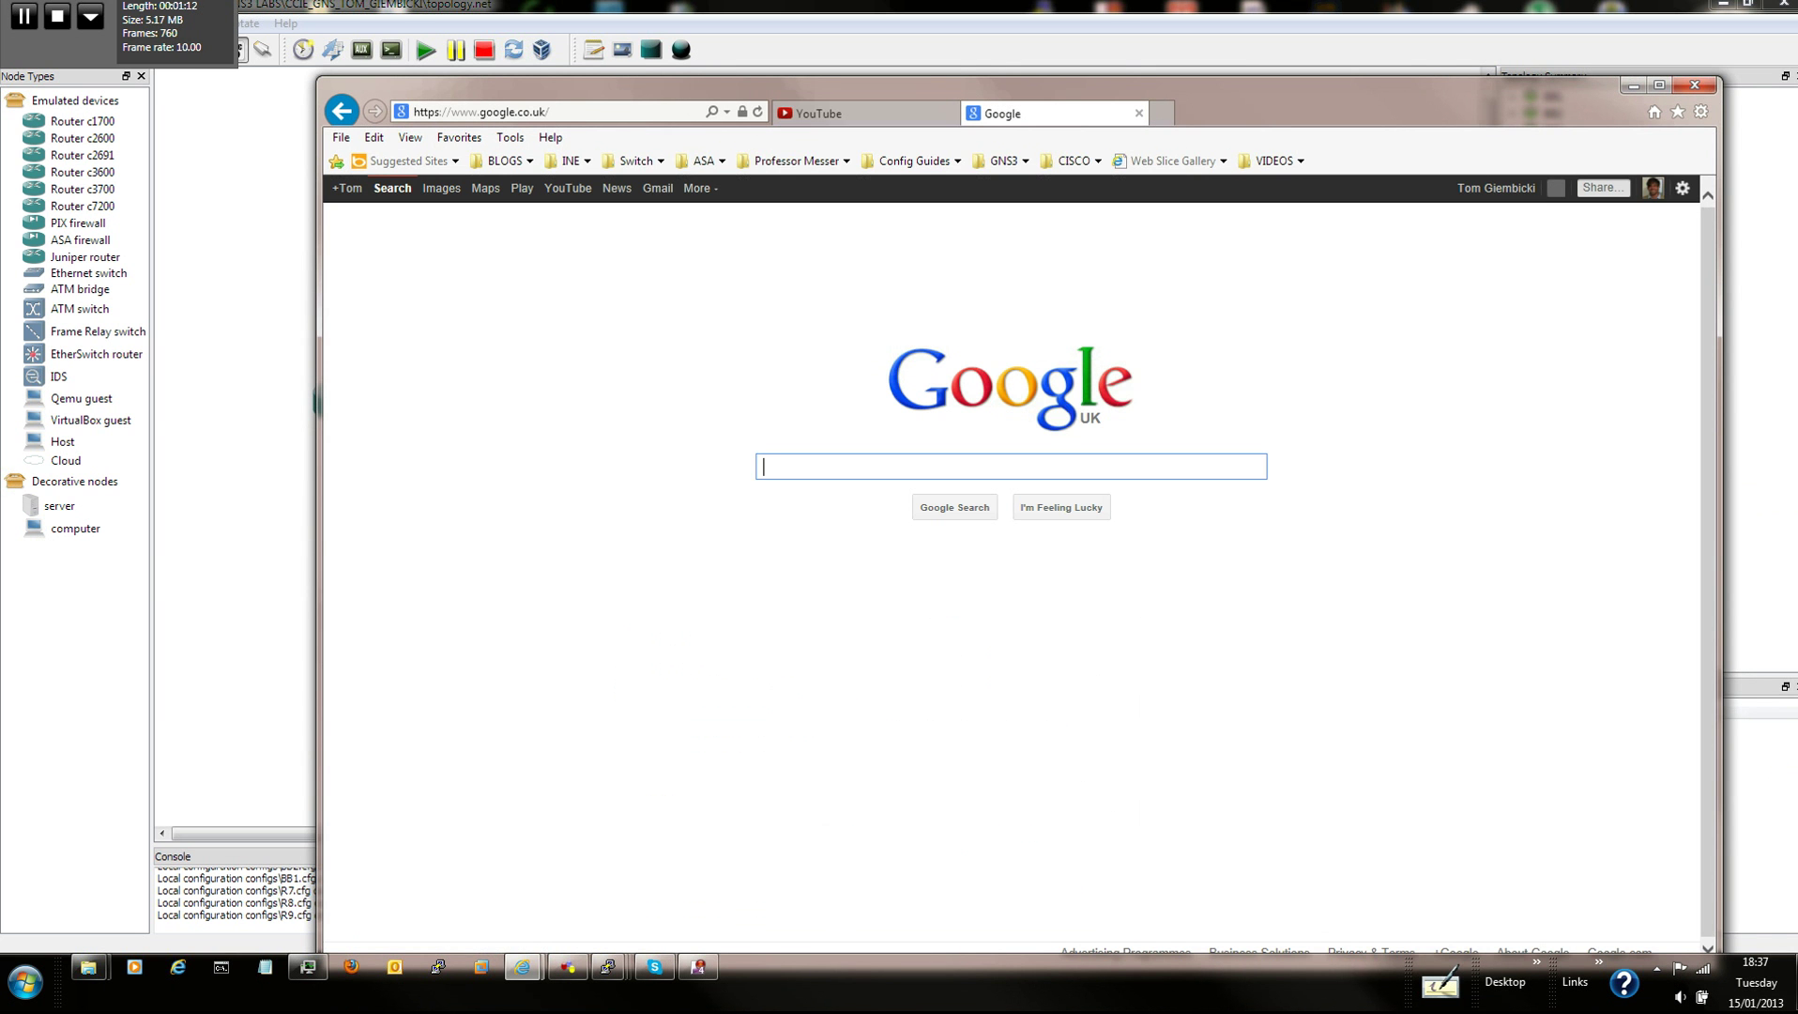
drag(1004, 87, 1137, 66)
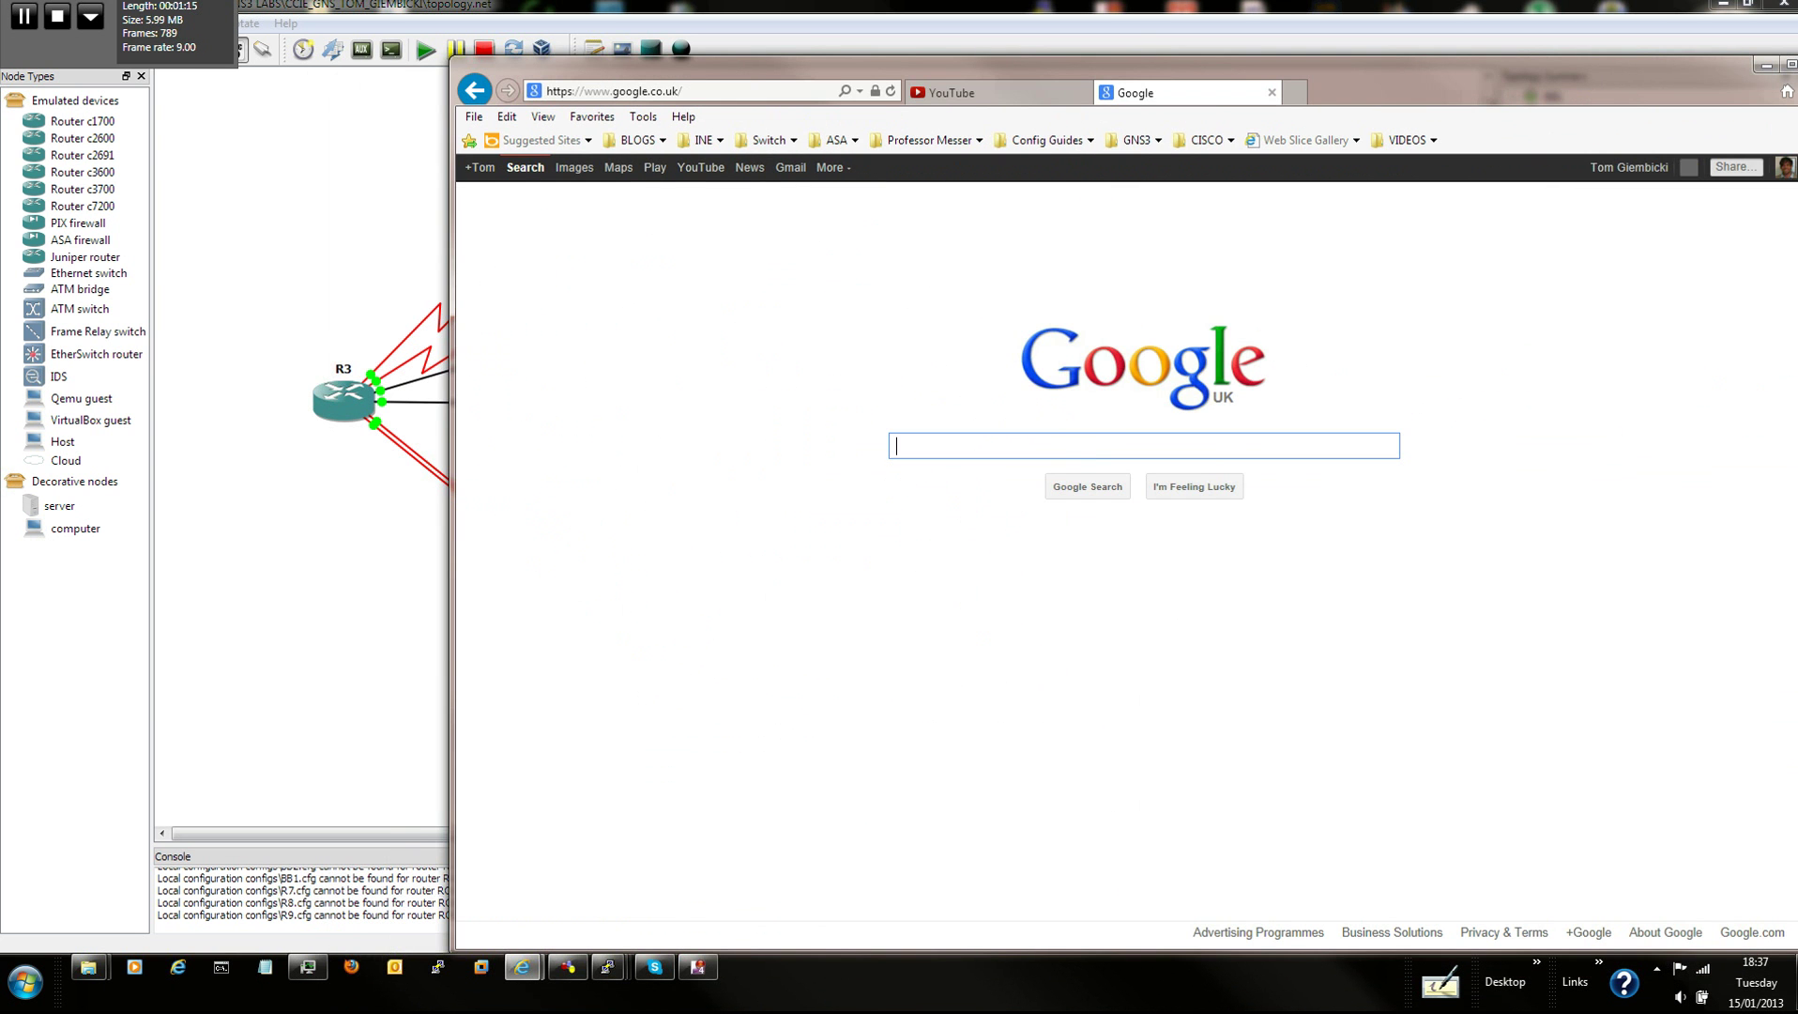
text(ccie)
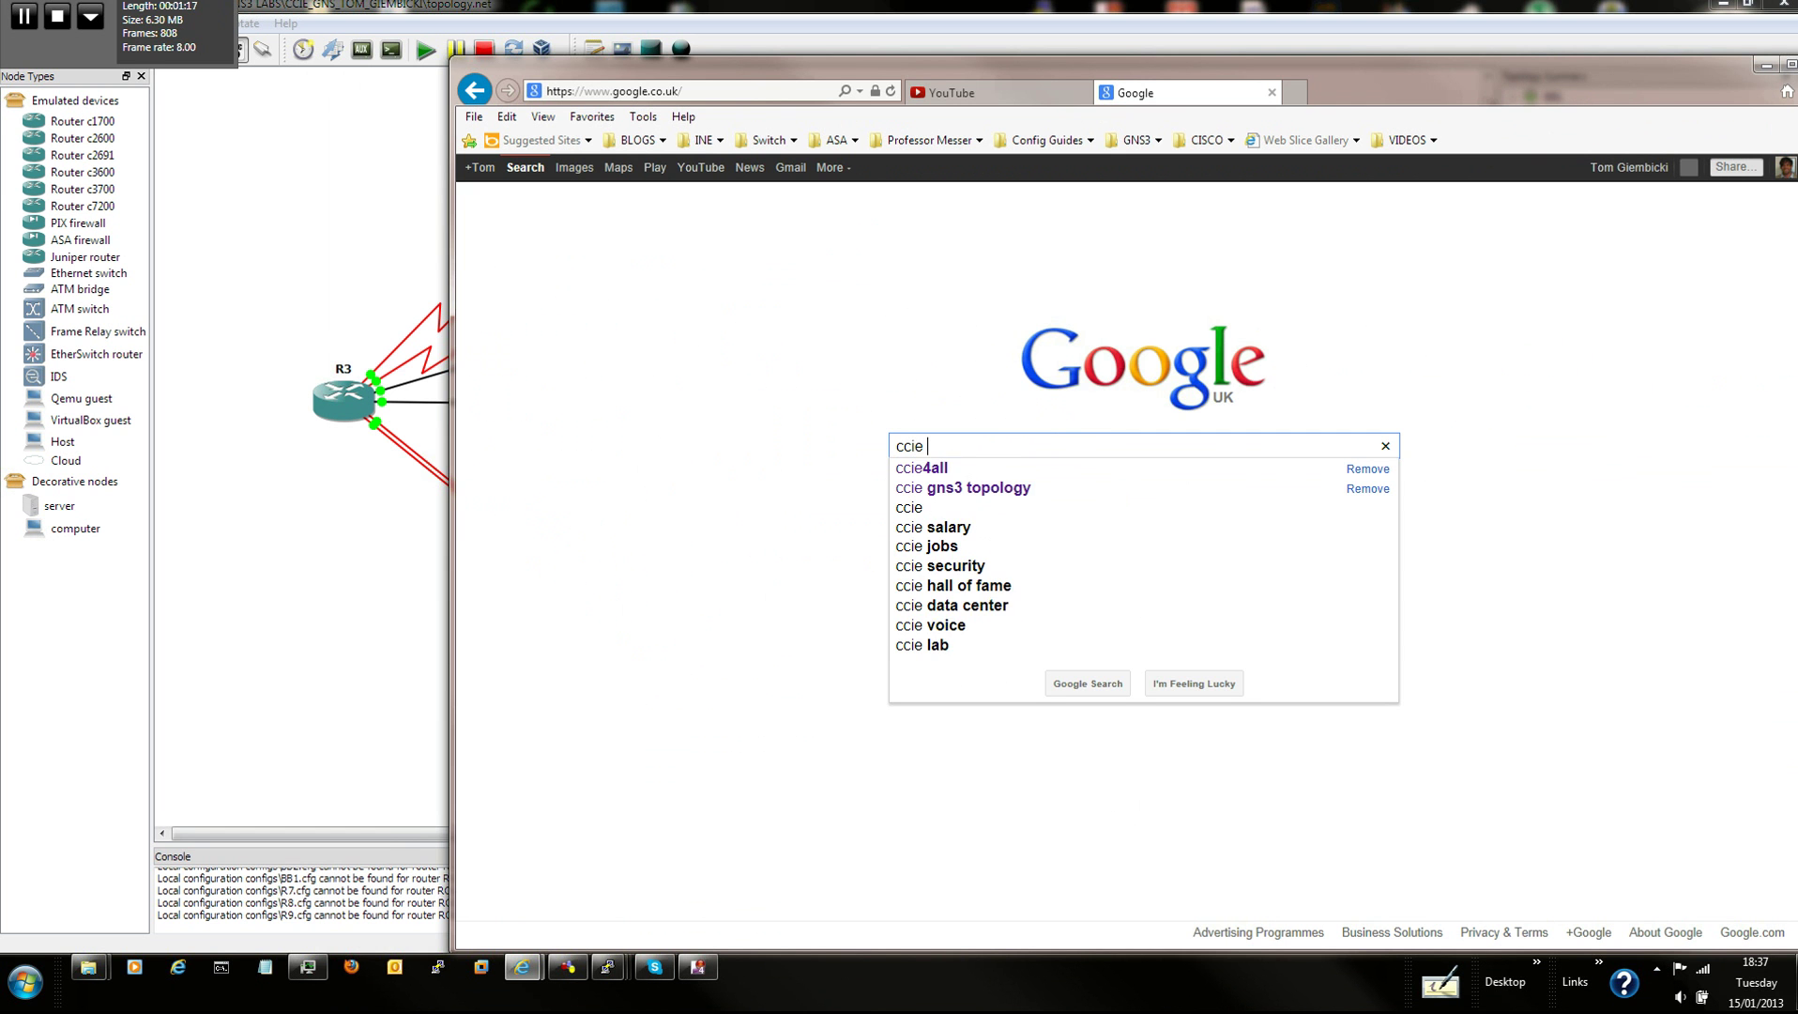
key(Down)
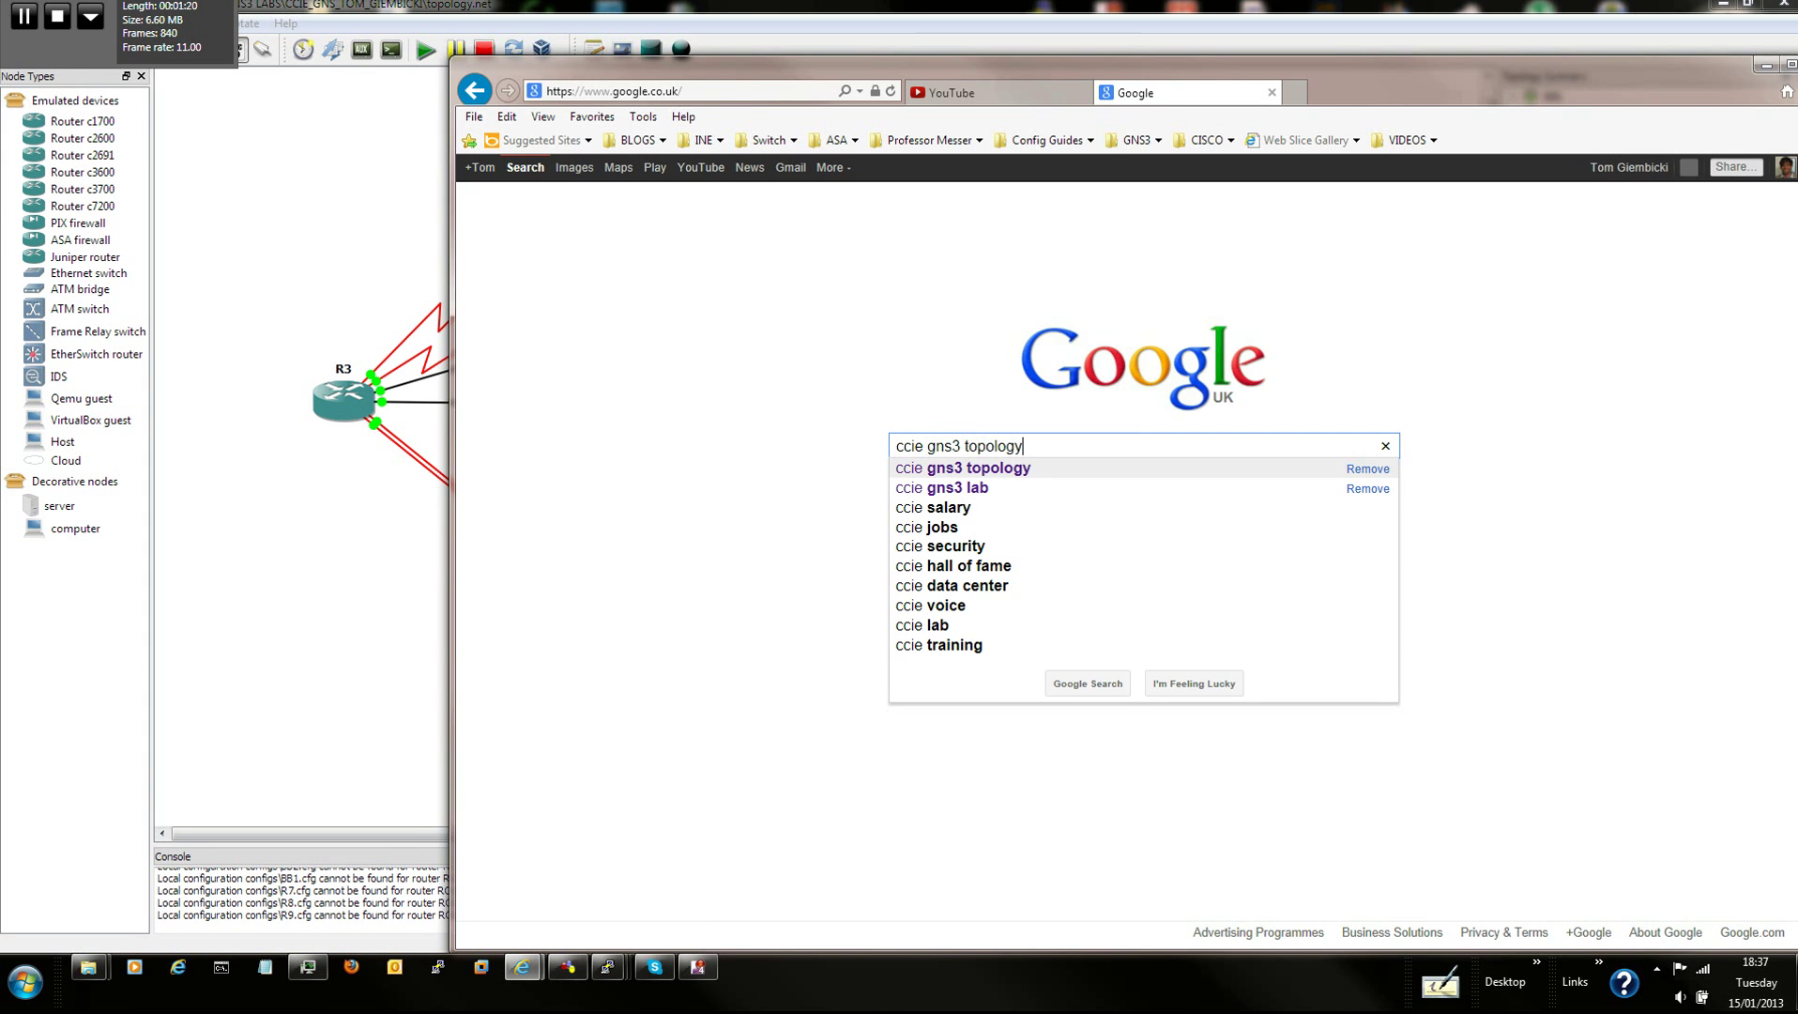
key(Return)
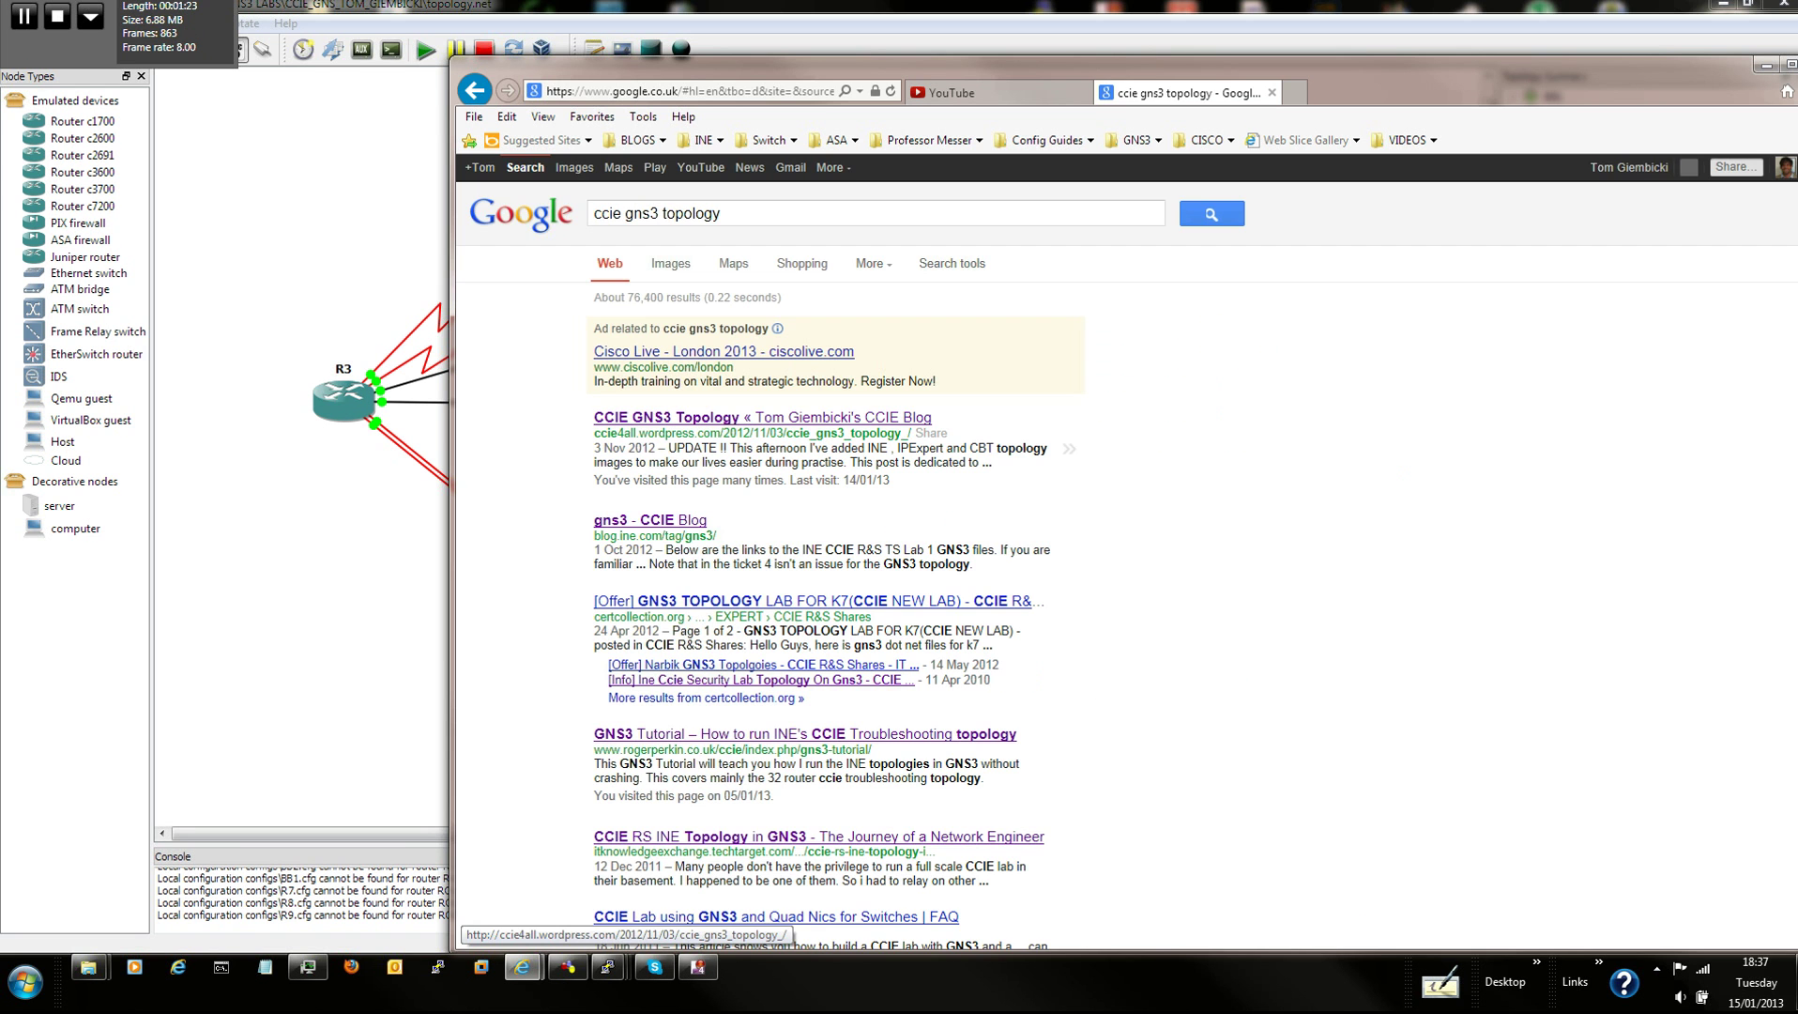
click(676, 417)
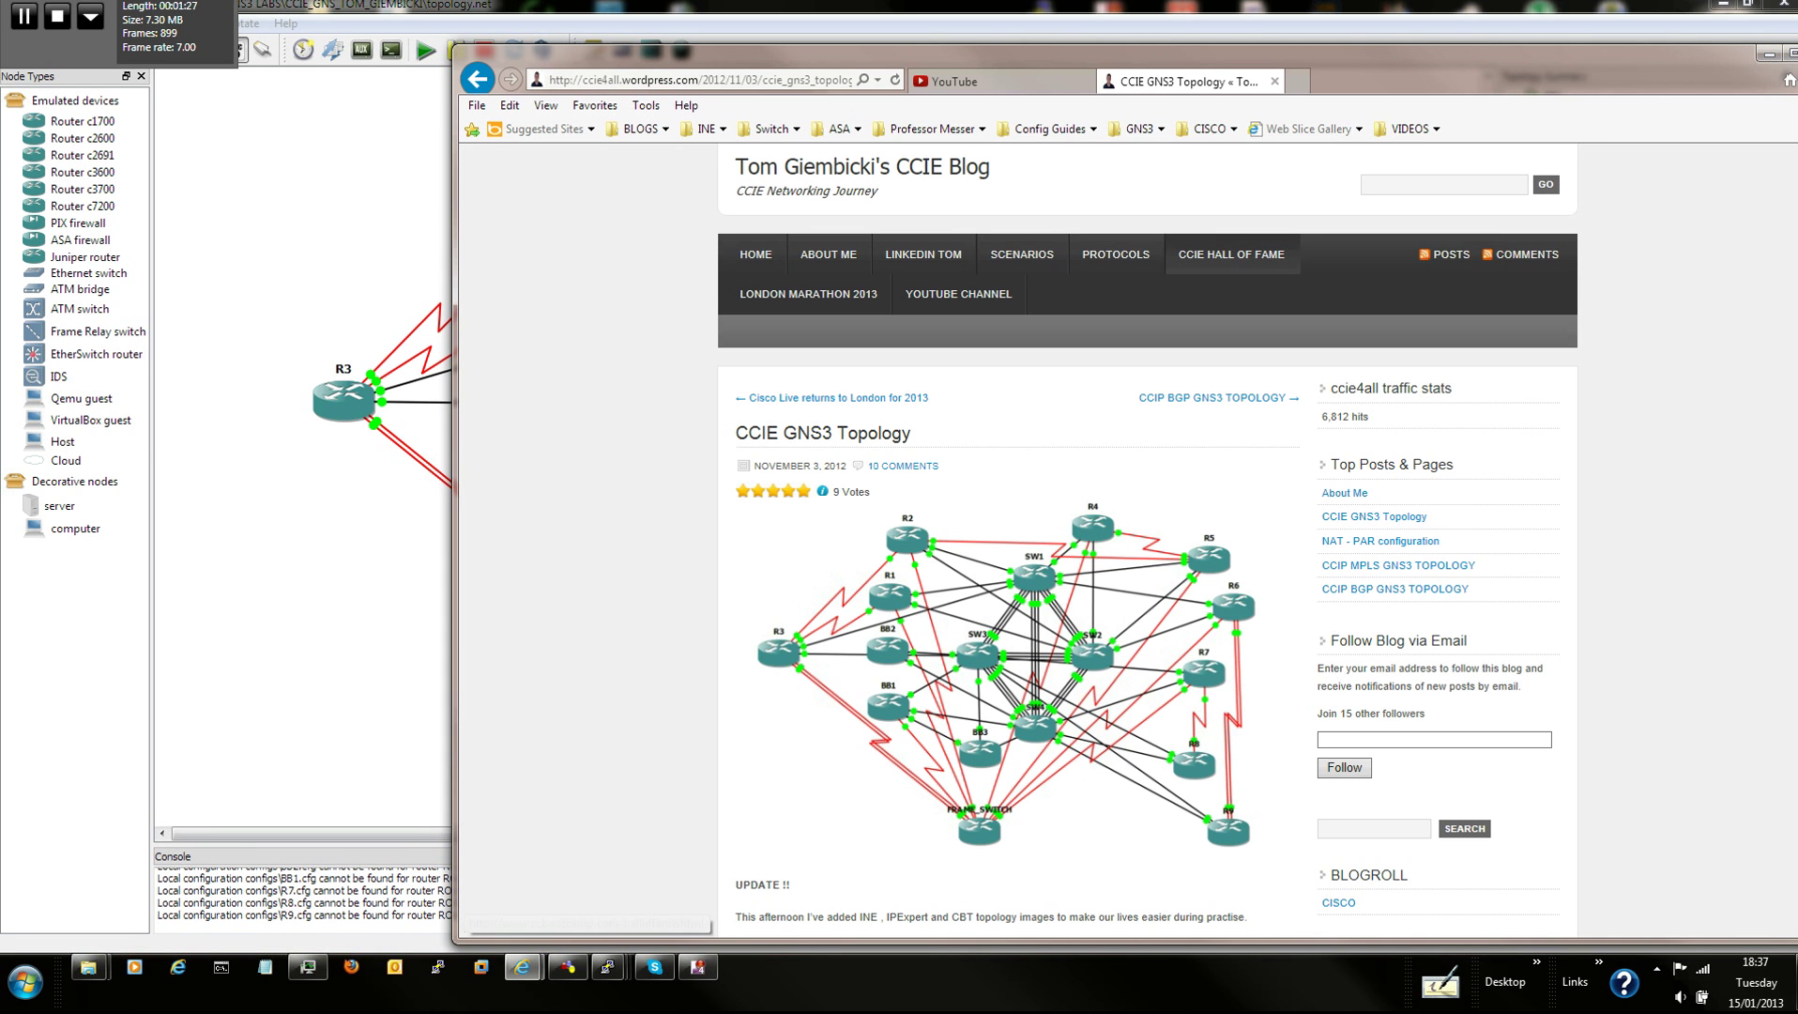
Examine the blog post's topology diagram, the INE, IP Expert and CBT Nuggets initial config links, and the GNS3 net file instructions
scroll(1004, 563, down, 3)
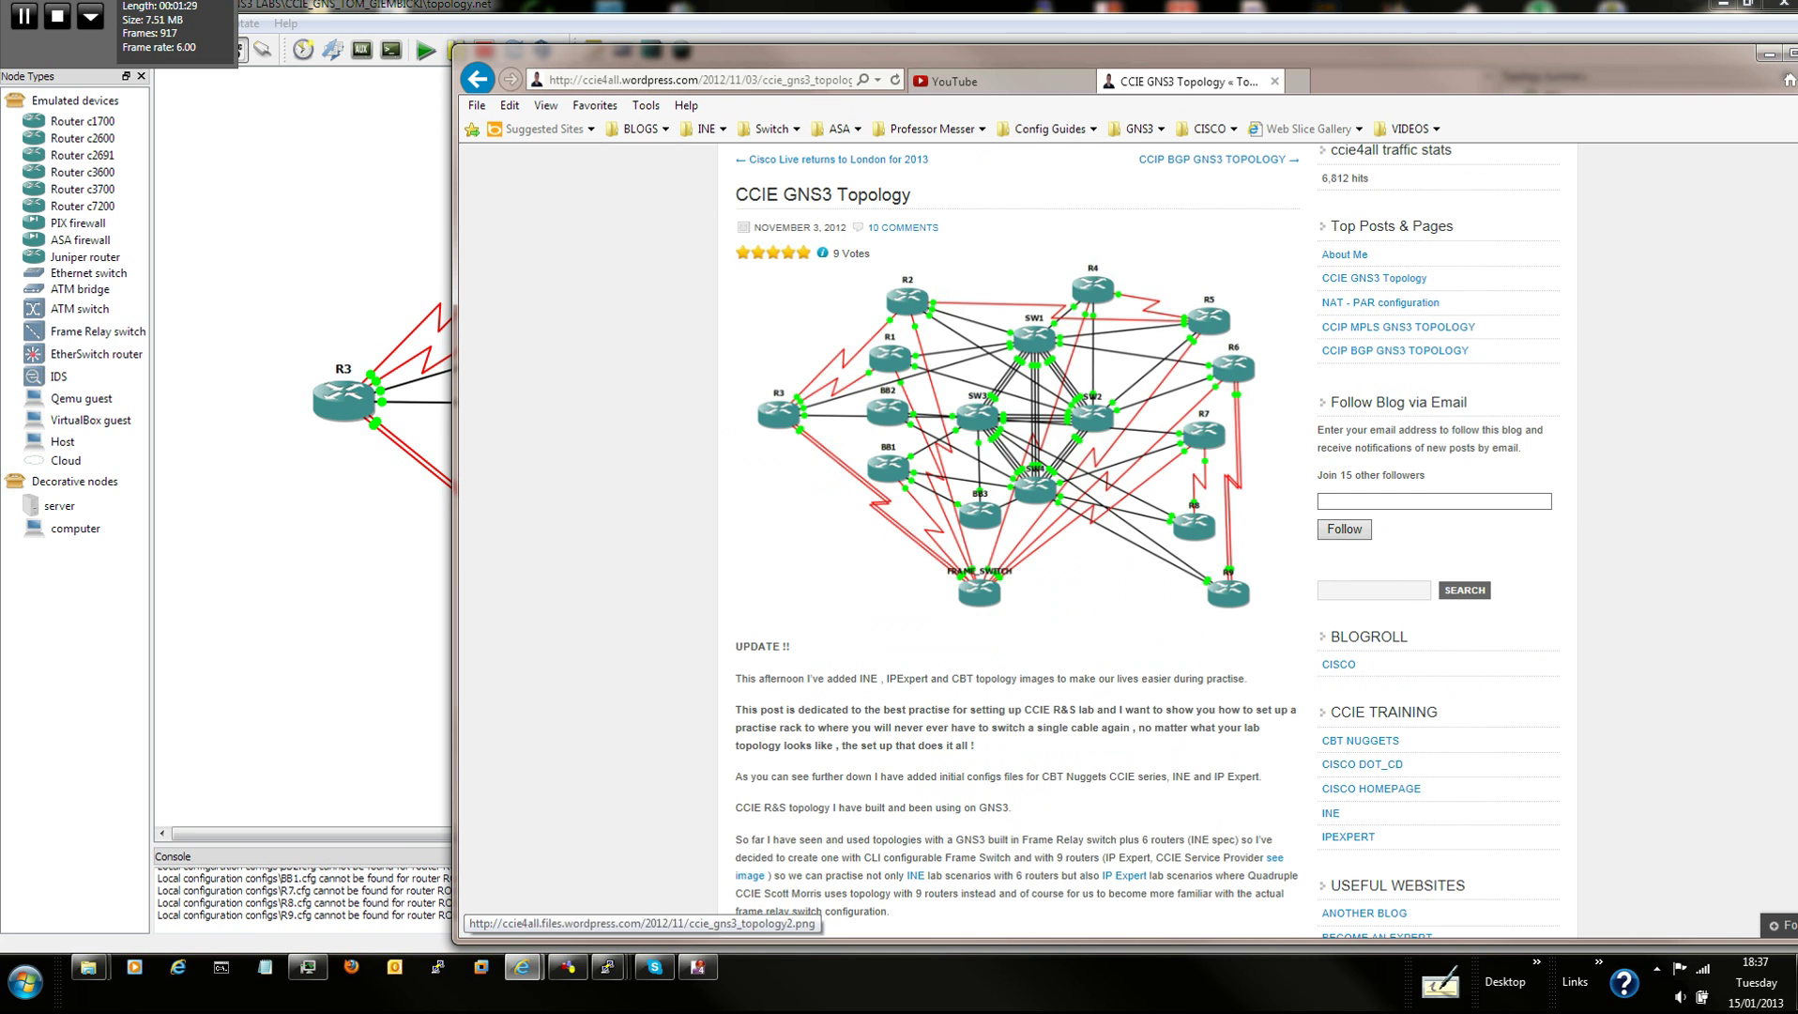
scroll(848, 531, down, 9)
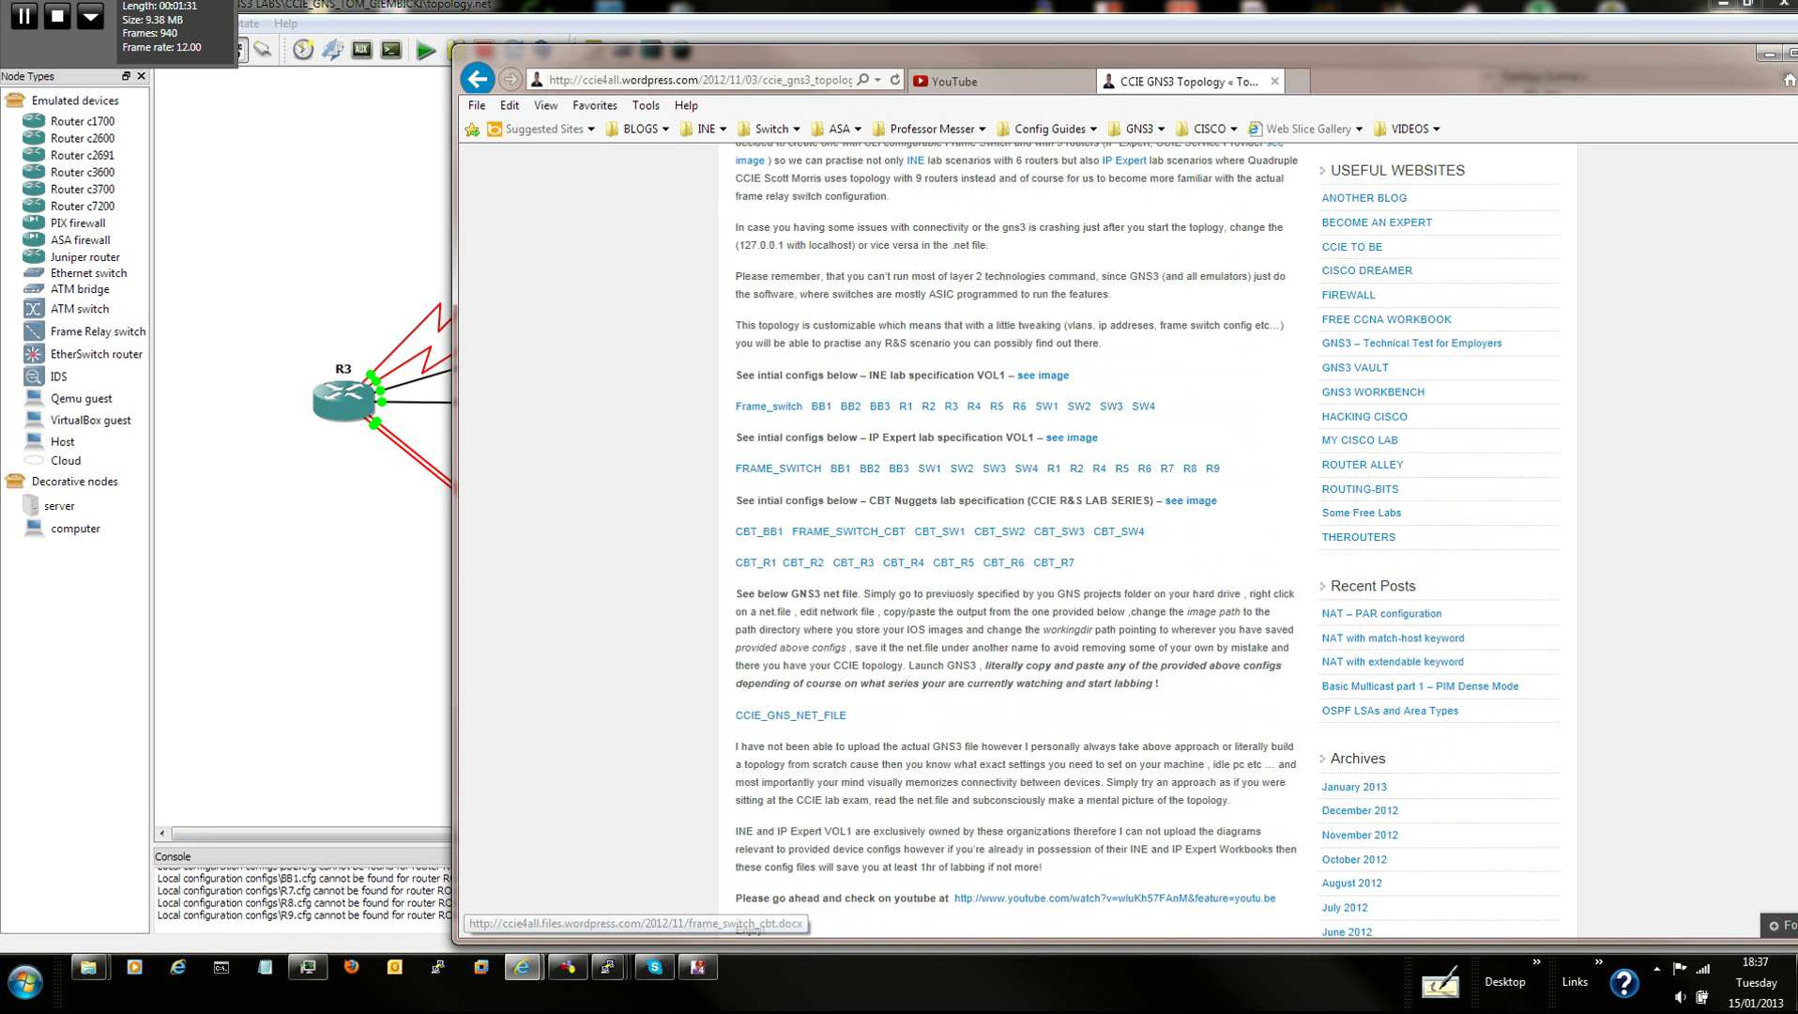
scroll(938, 516, up, 9)
scroll(1032, 494, down, 8)
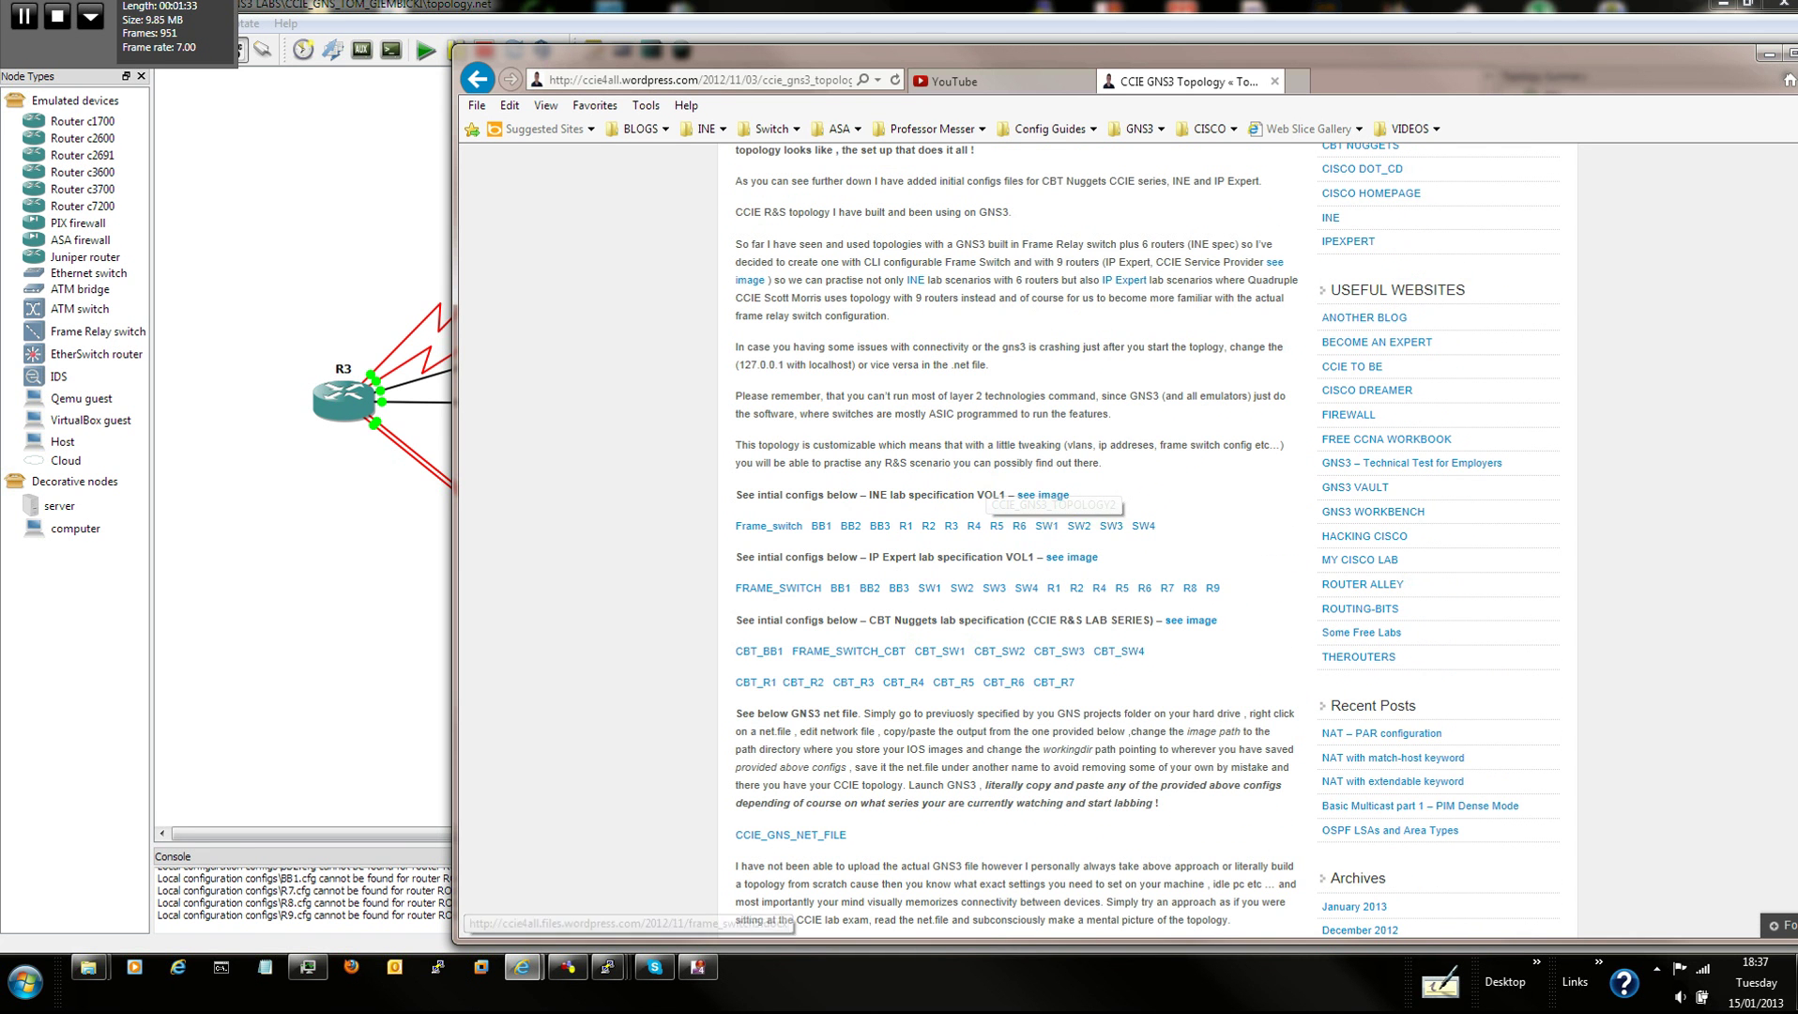
drag(786, 494, 985, 509)
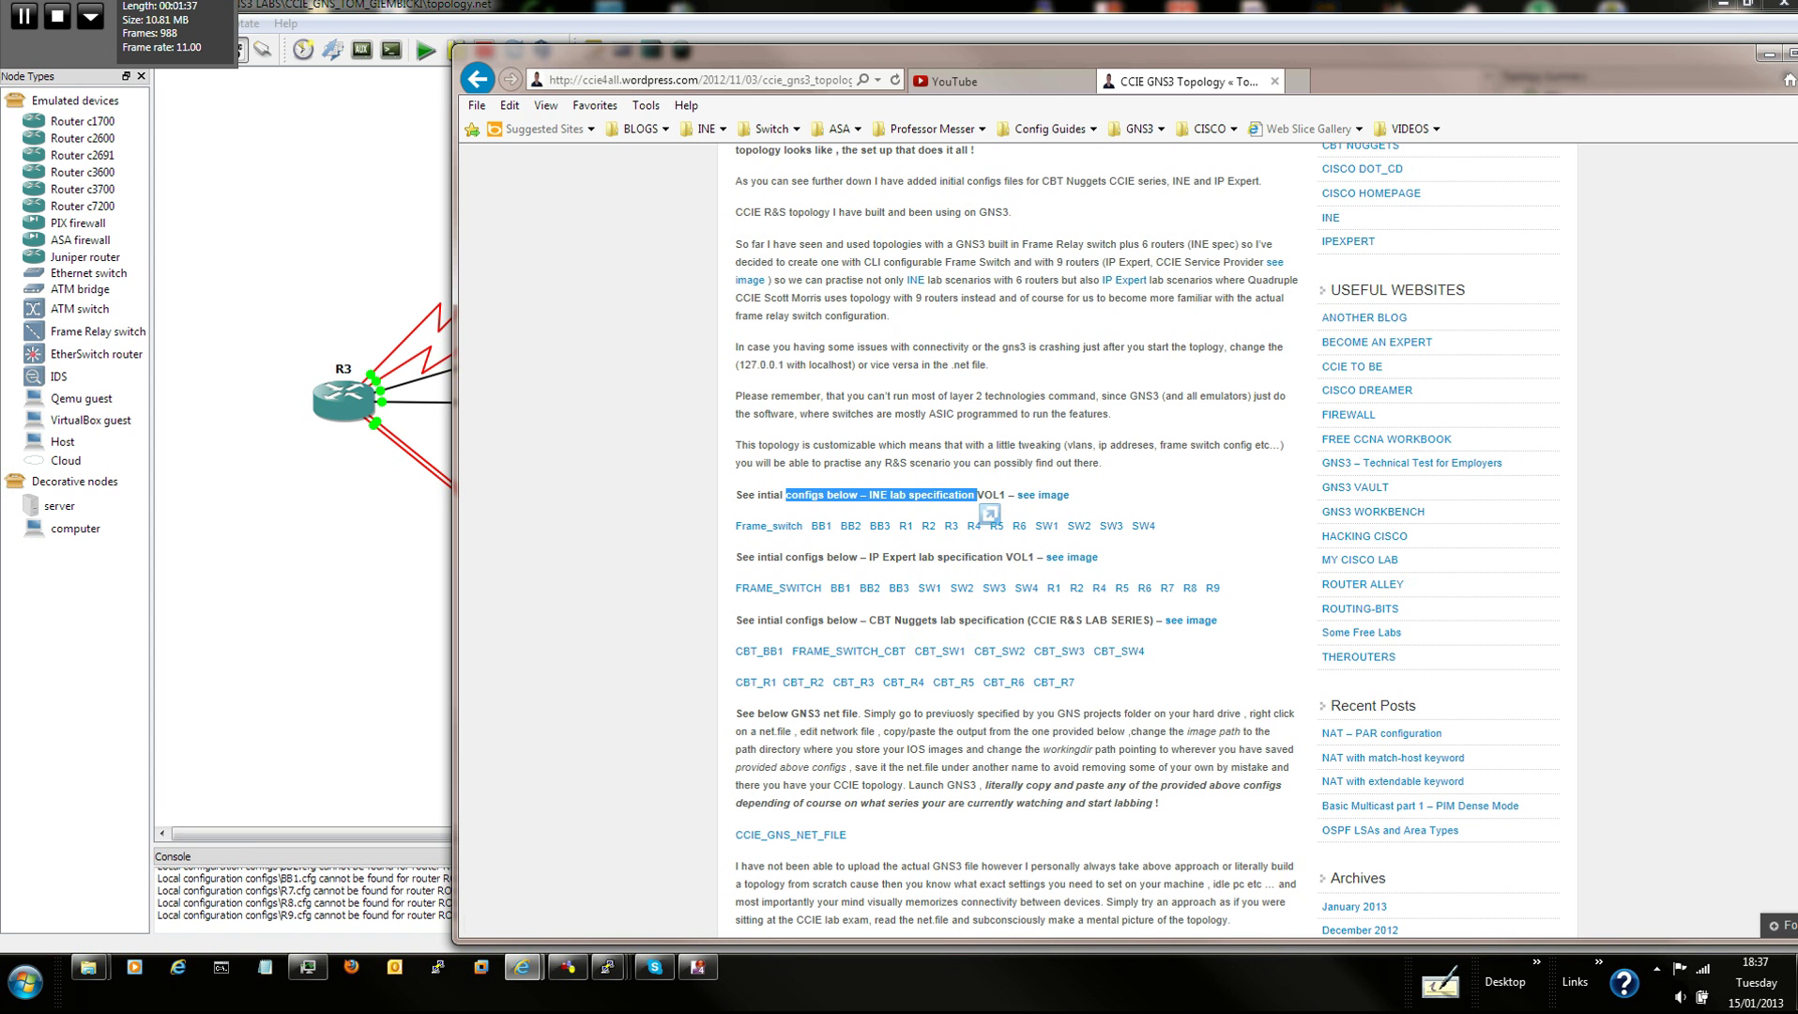
drag(860, 557, 1006, 561)
scroll(1016, 575, down, 3)
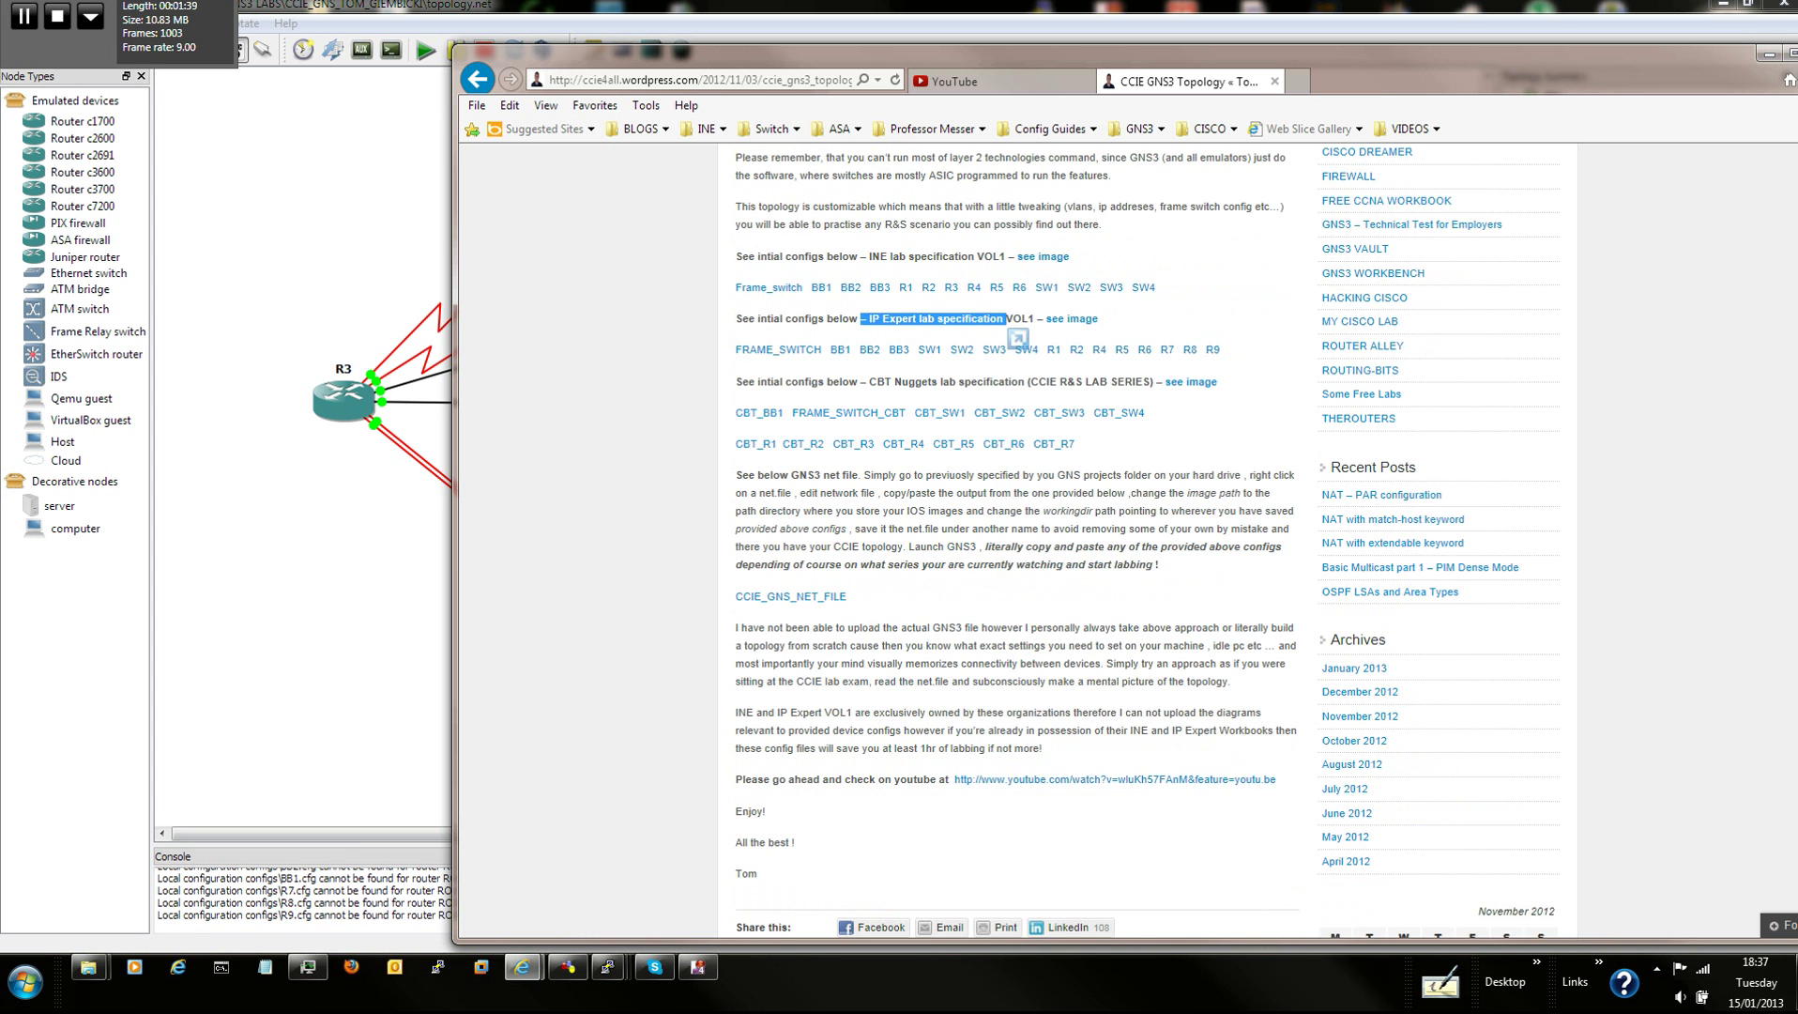
scroll(1056, 533, up, 6)
scroll(1056, 533, down, 5)
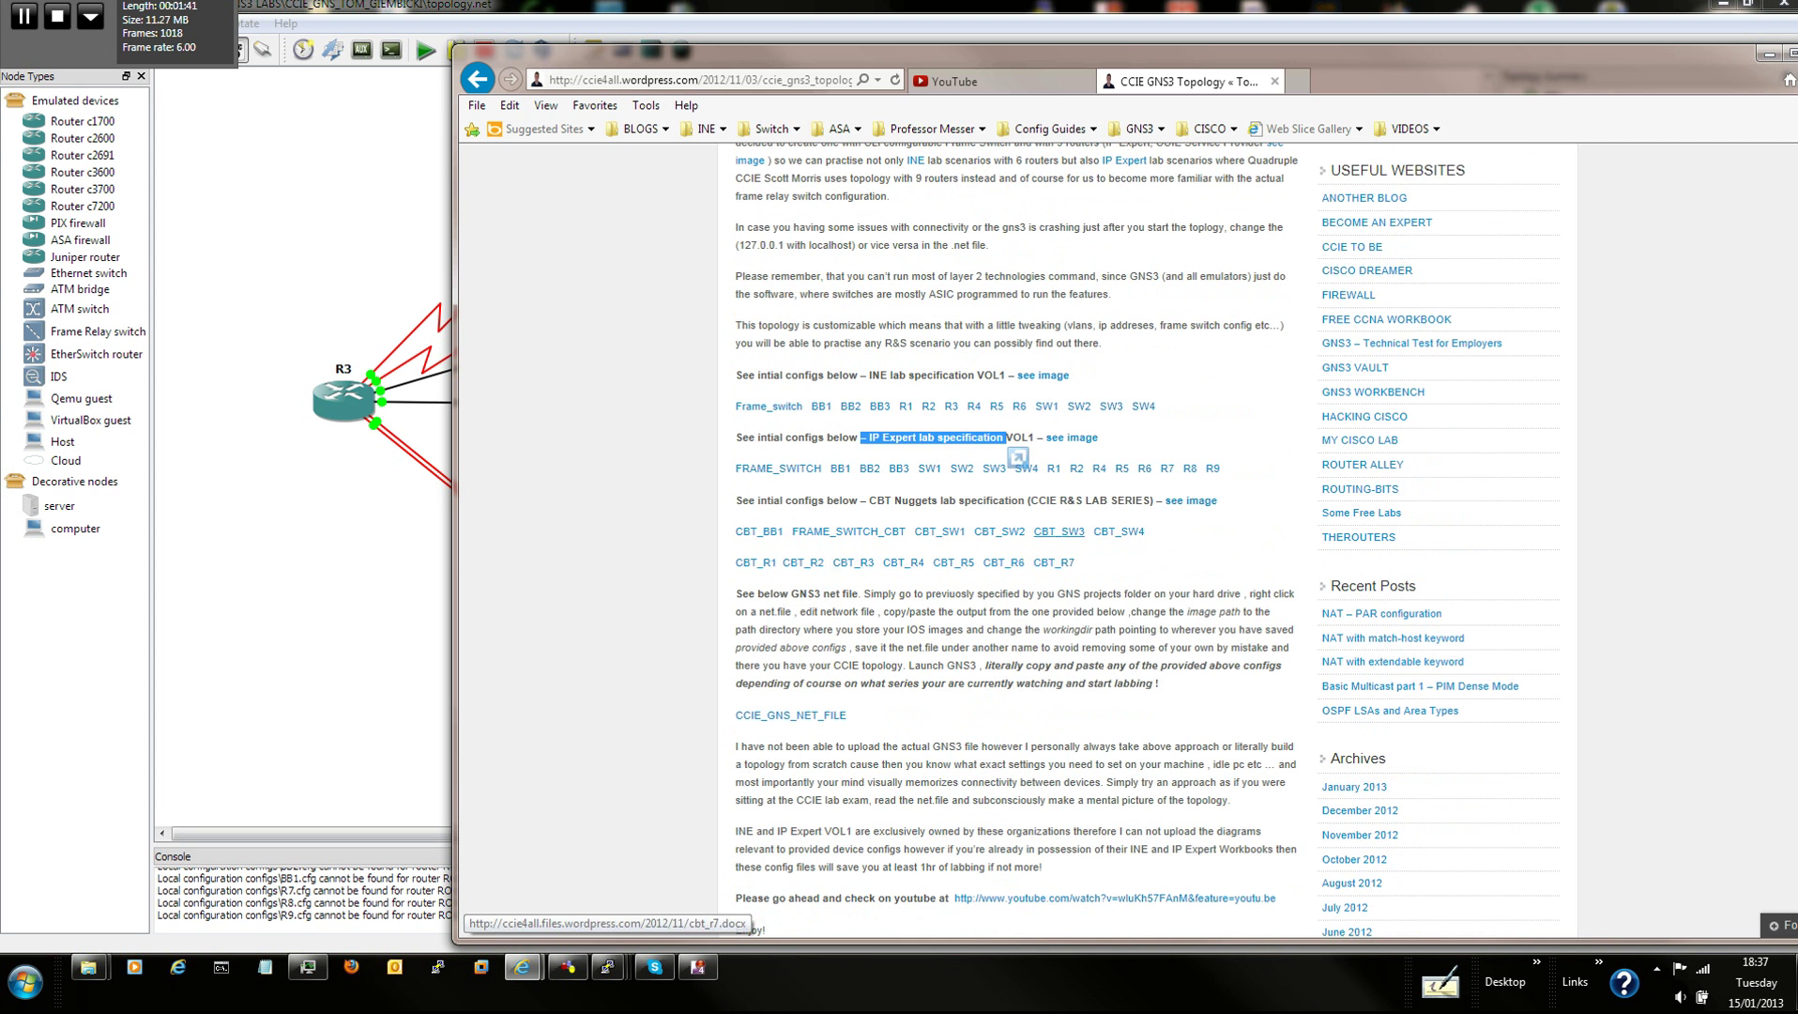
scroll(1055, 533, down, 3)
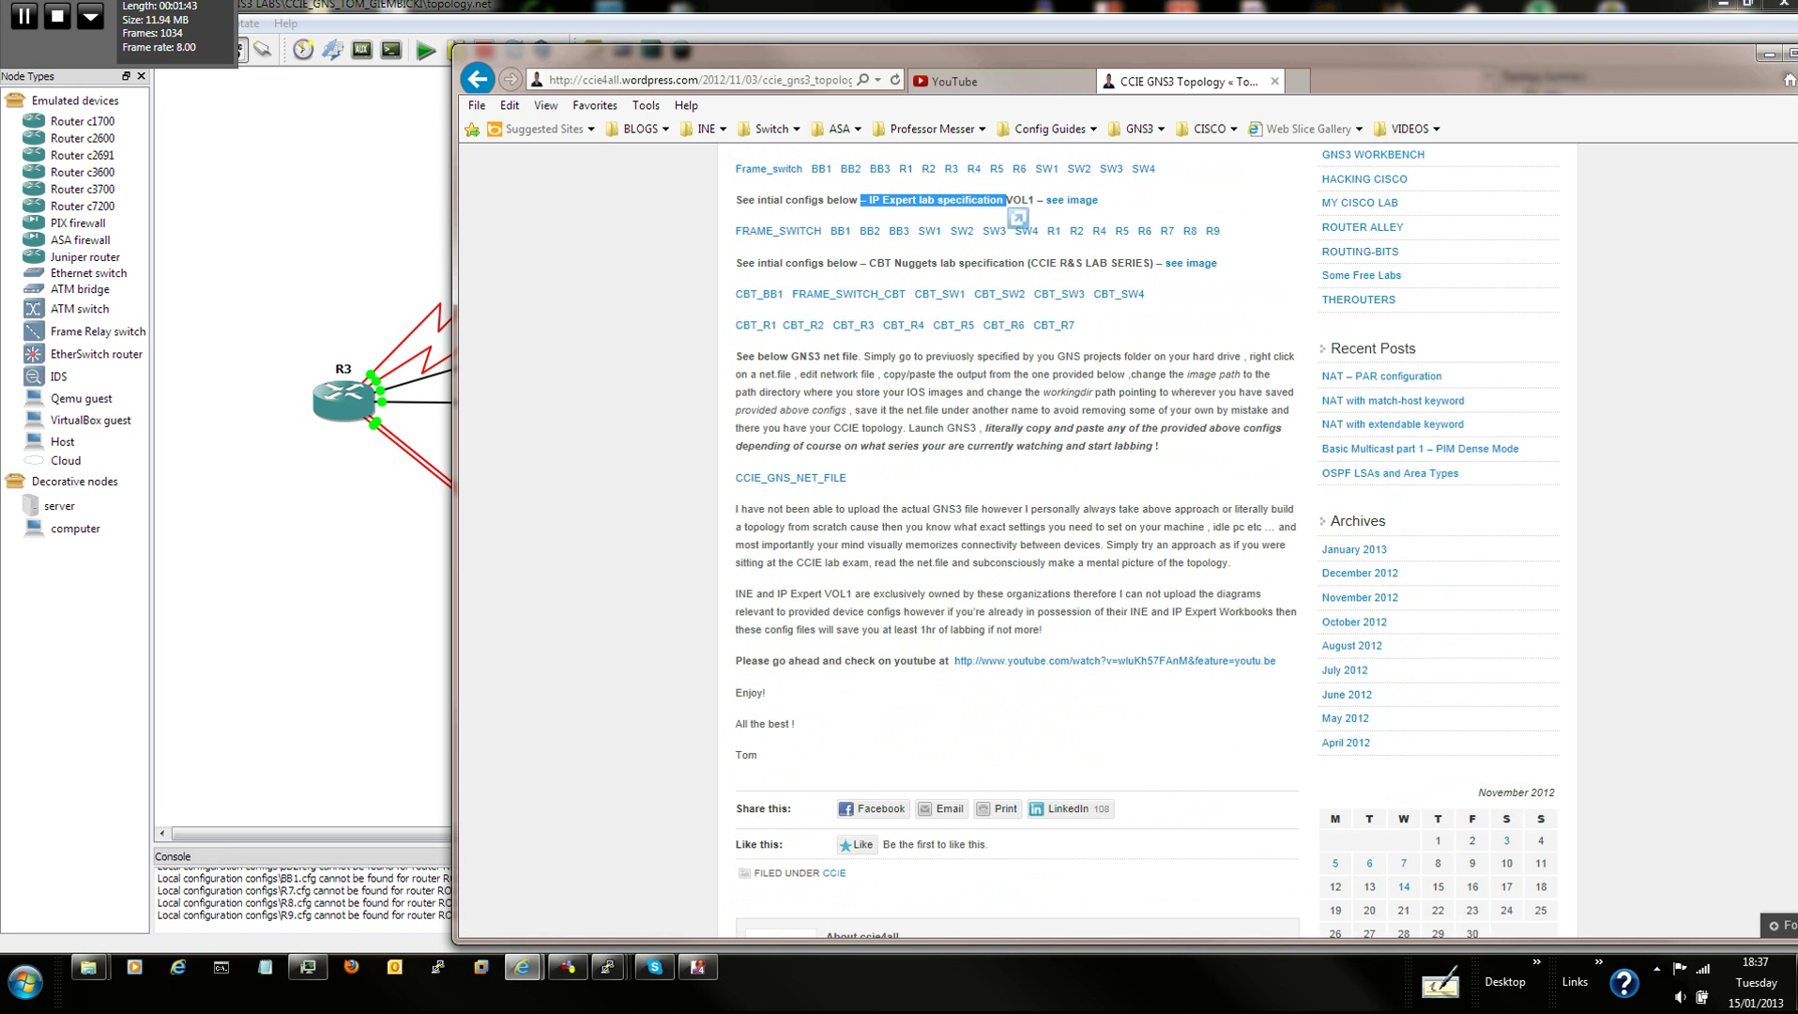
scroll(1055, 533, up, 6)
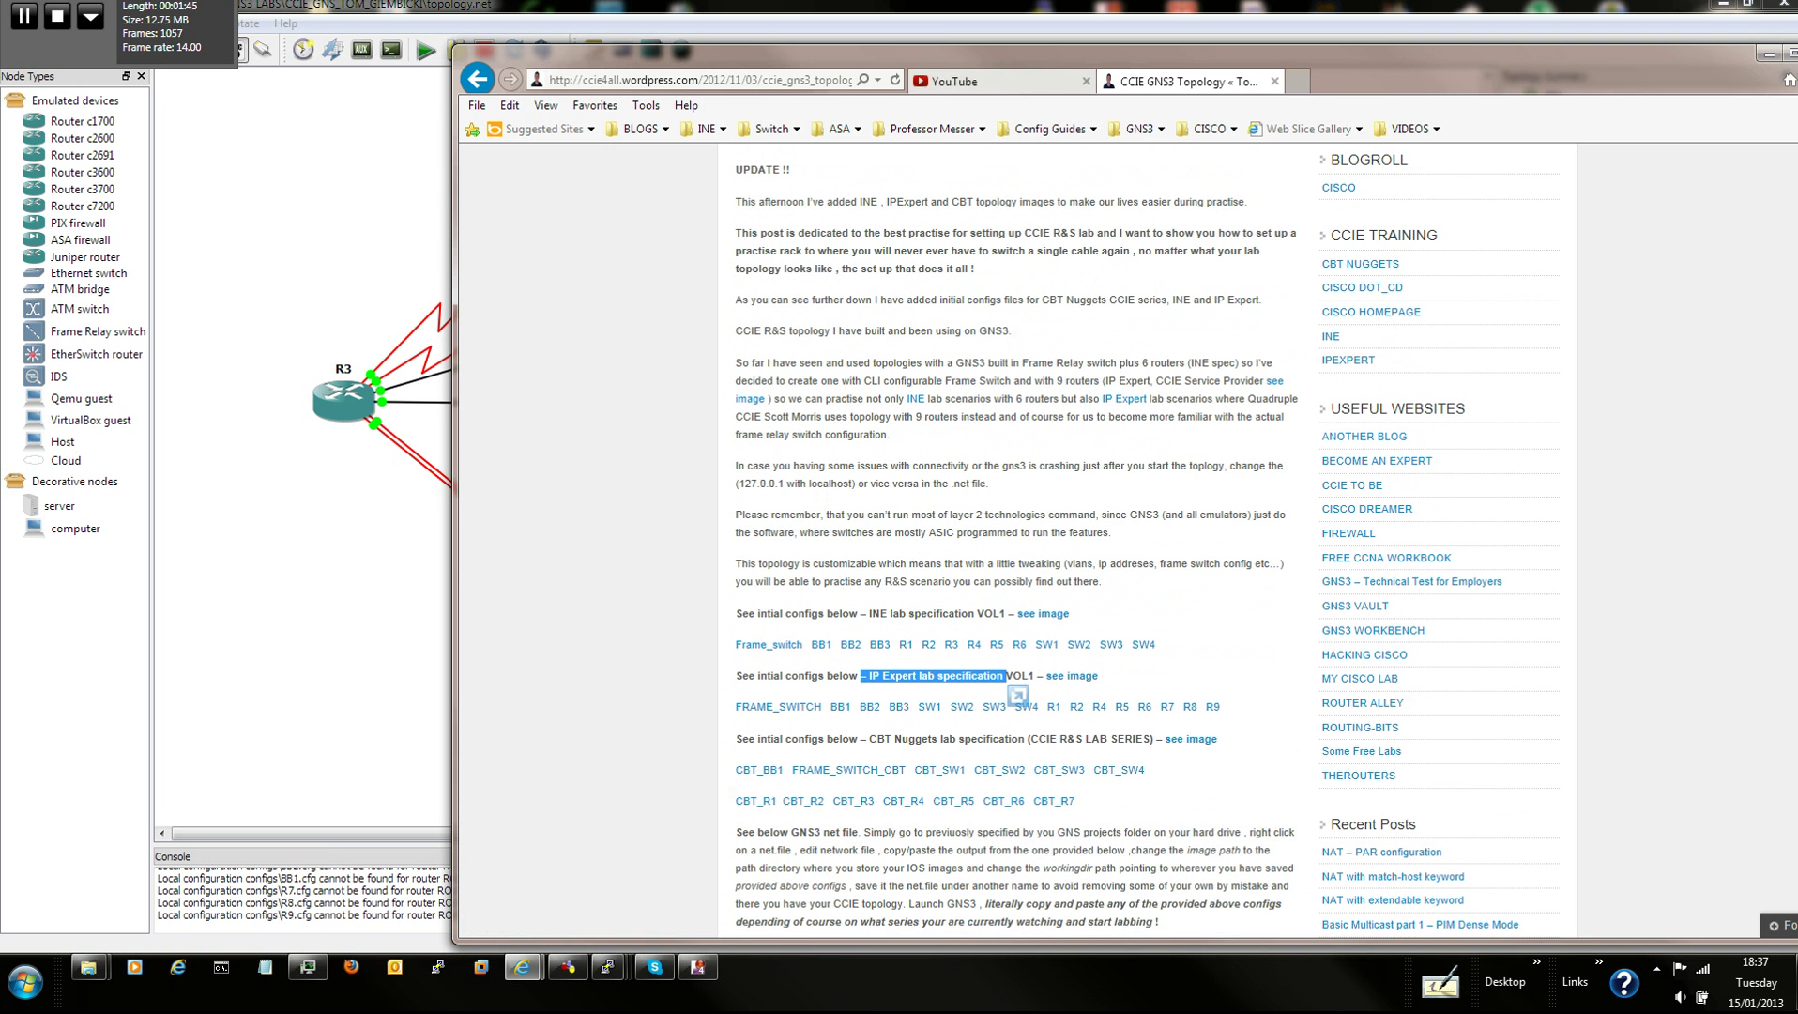
drag(1032, 56, 1029, 45)
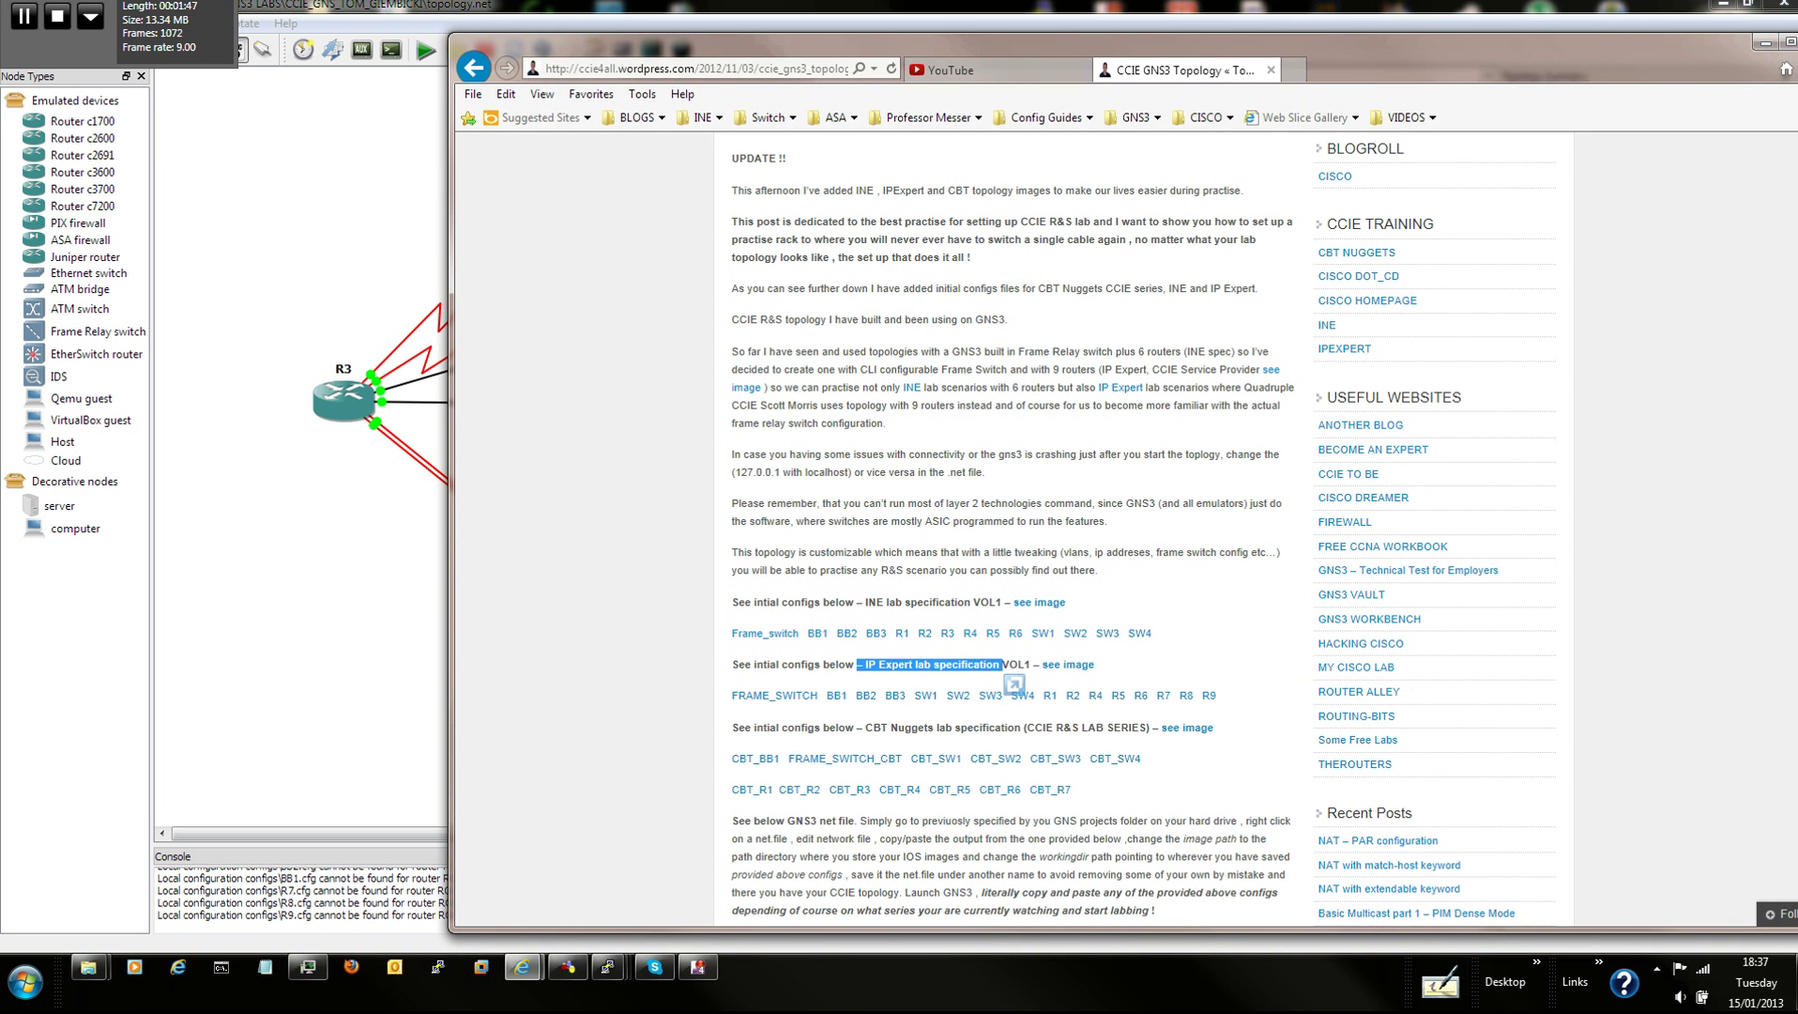
drag(1035, 47, 1030, 47)
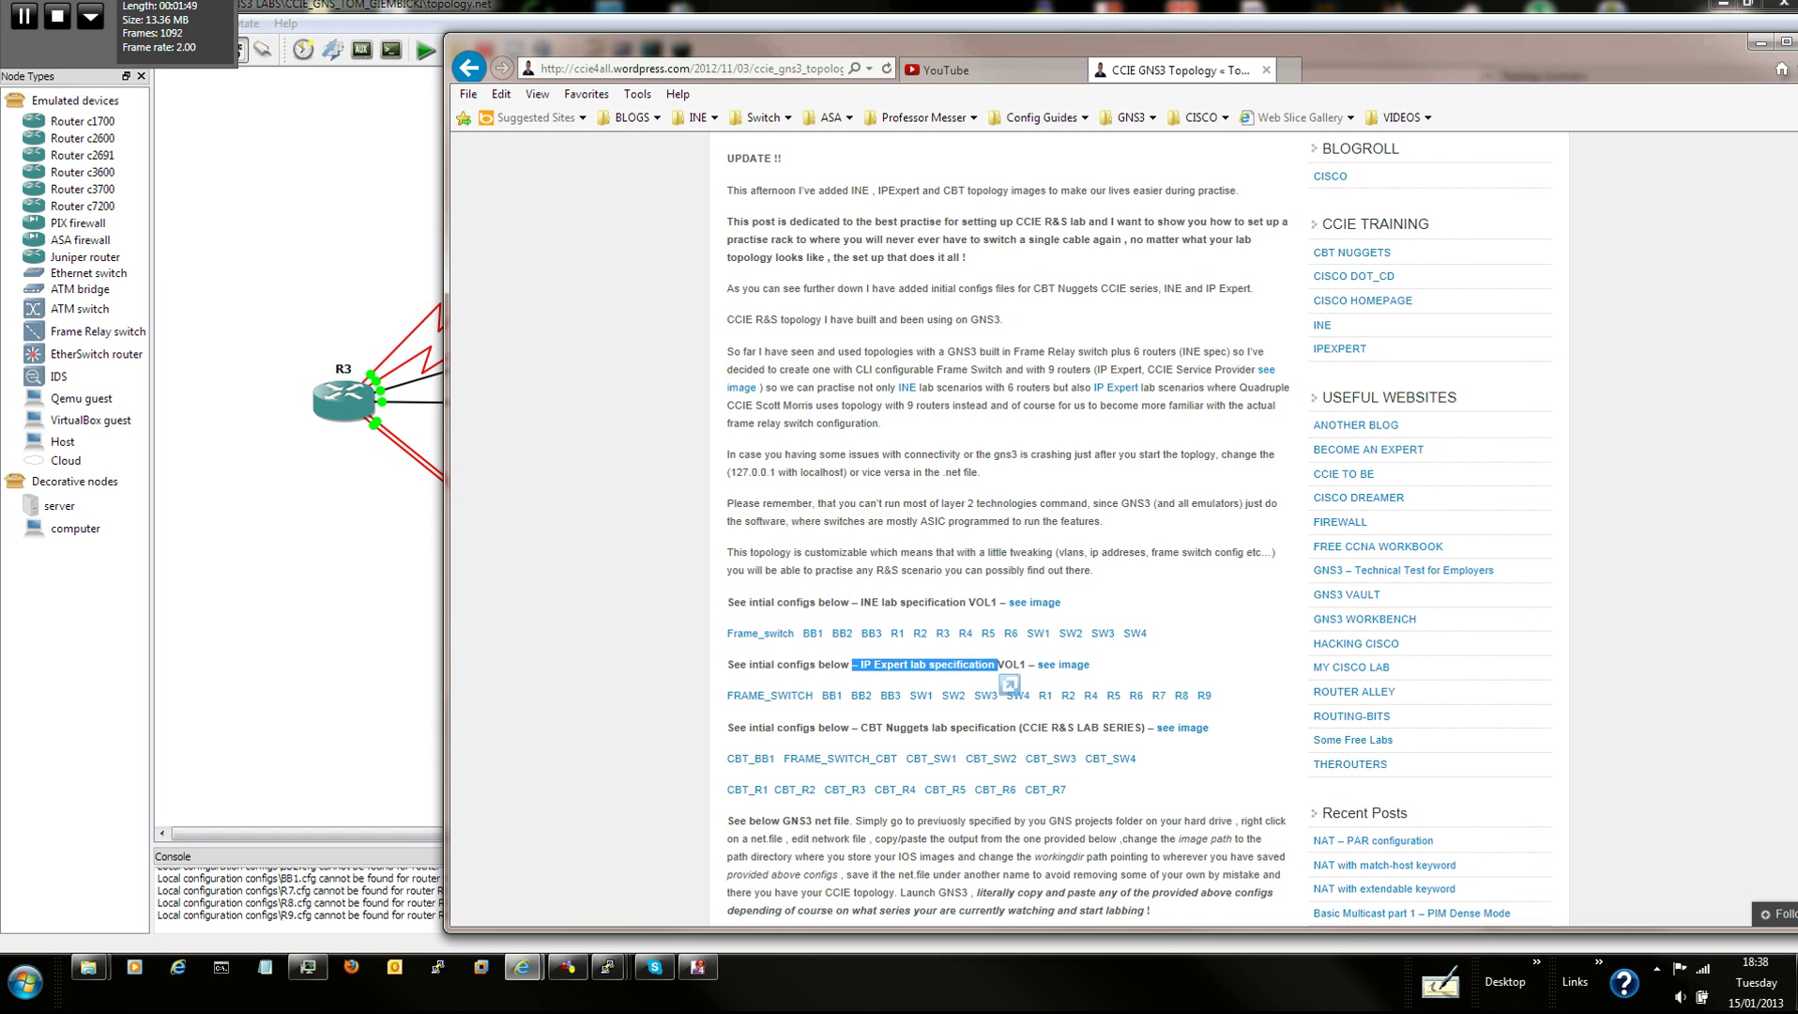
click(1018, 70)
key(ctrl+Tab)
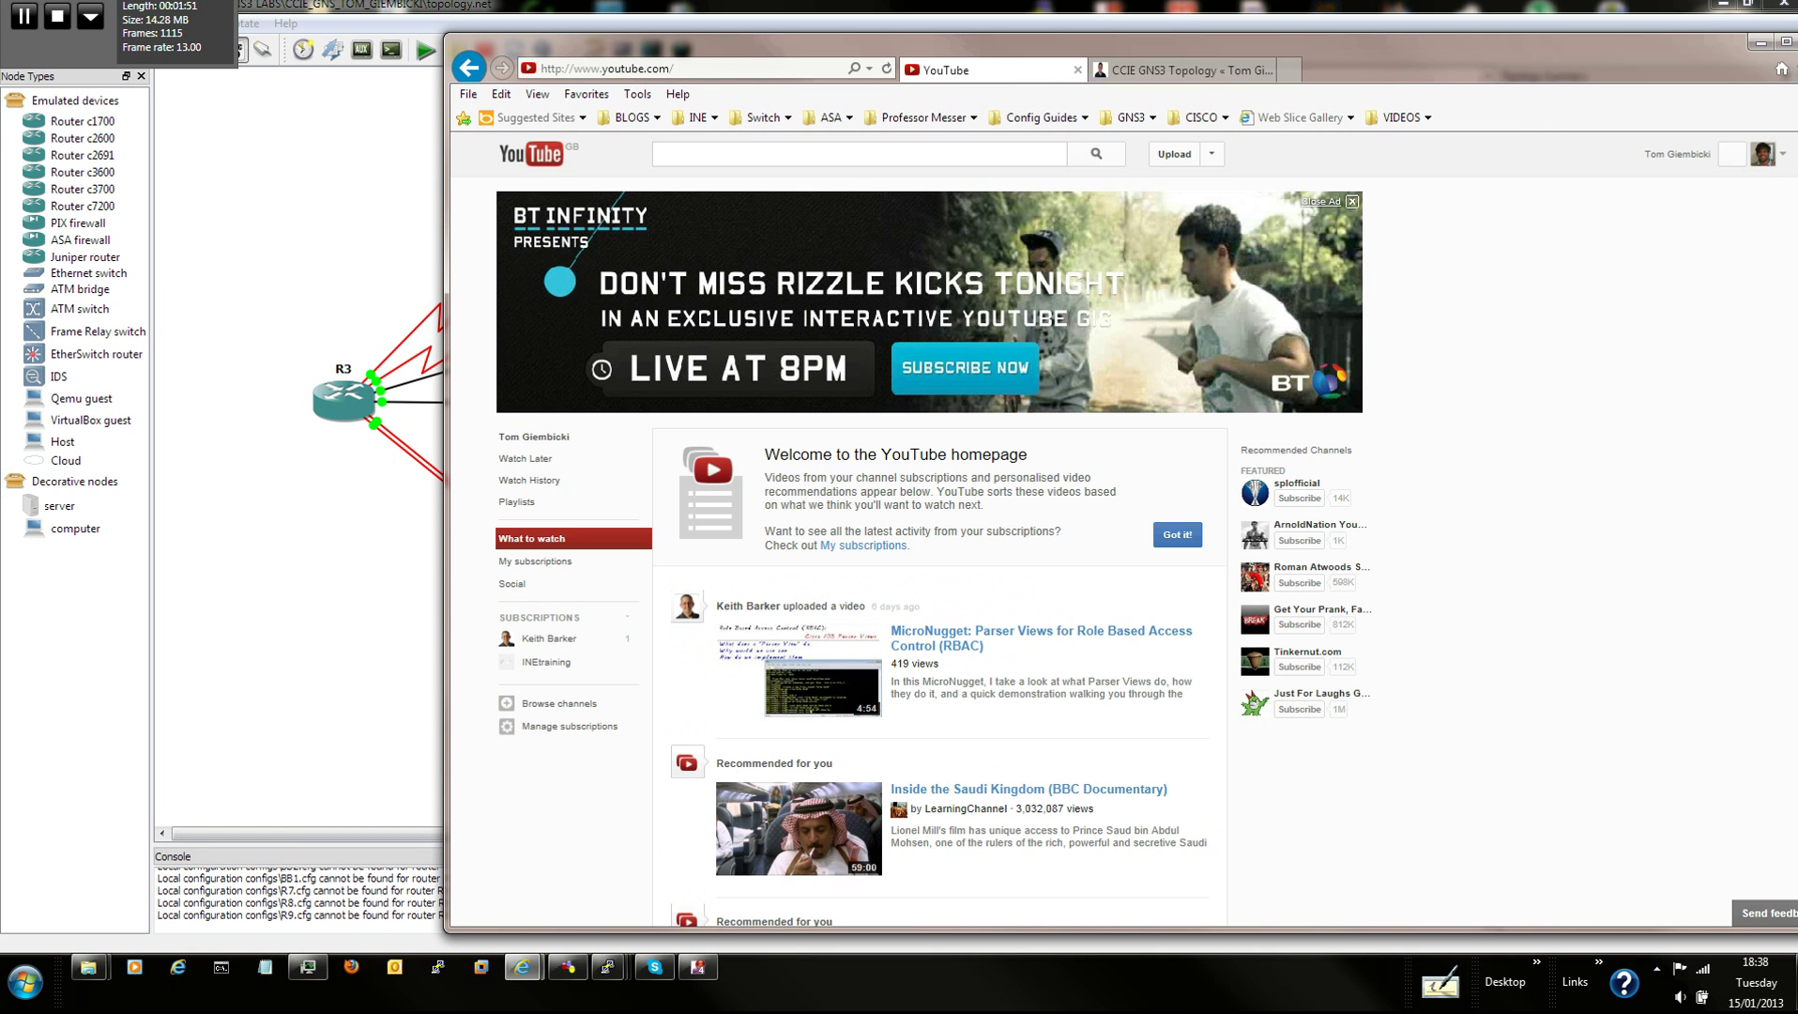
key(ctrl+Tab)
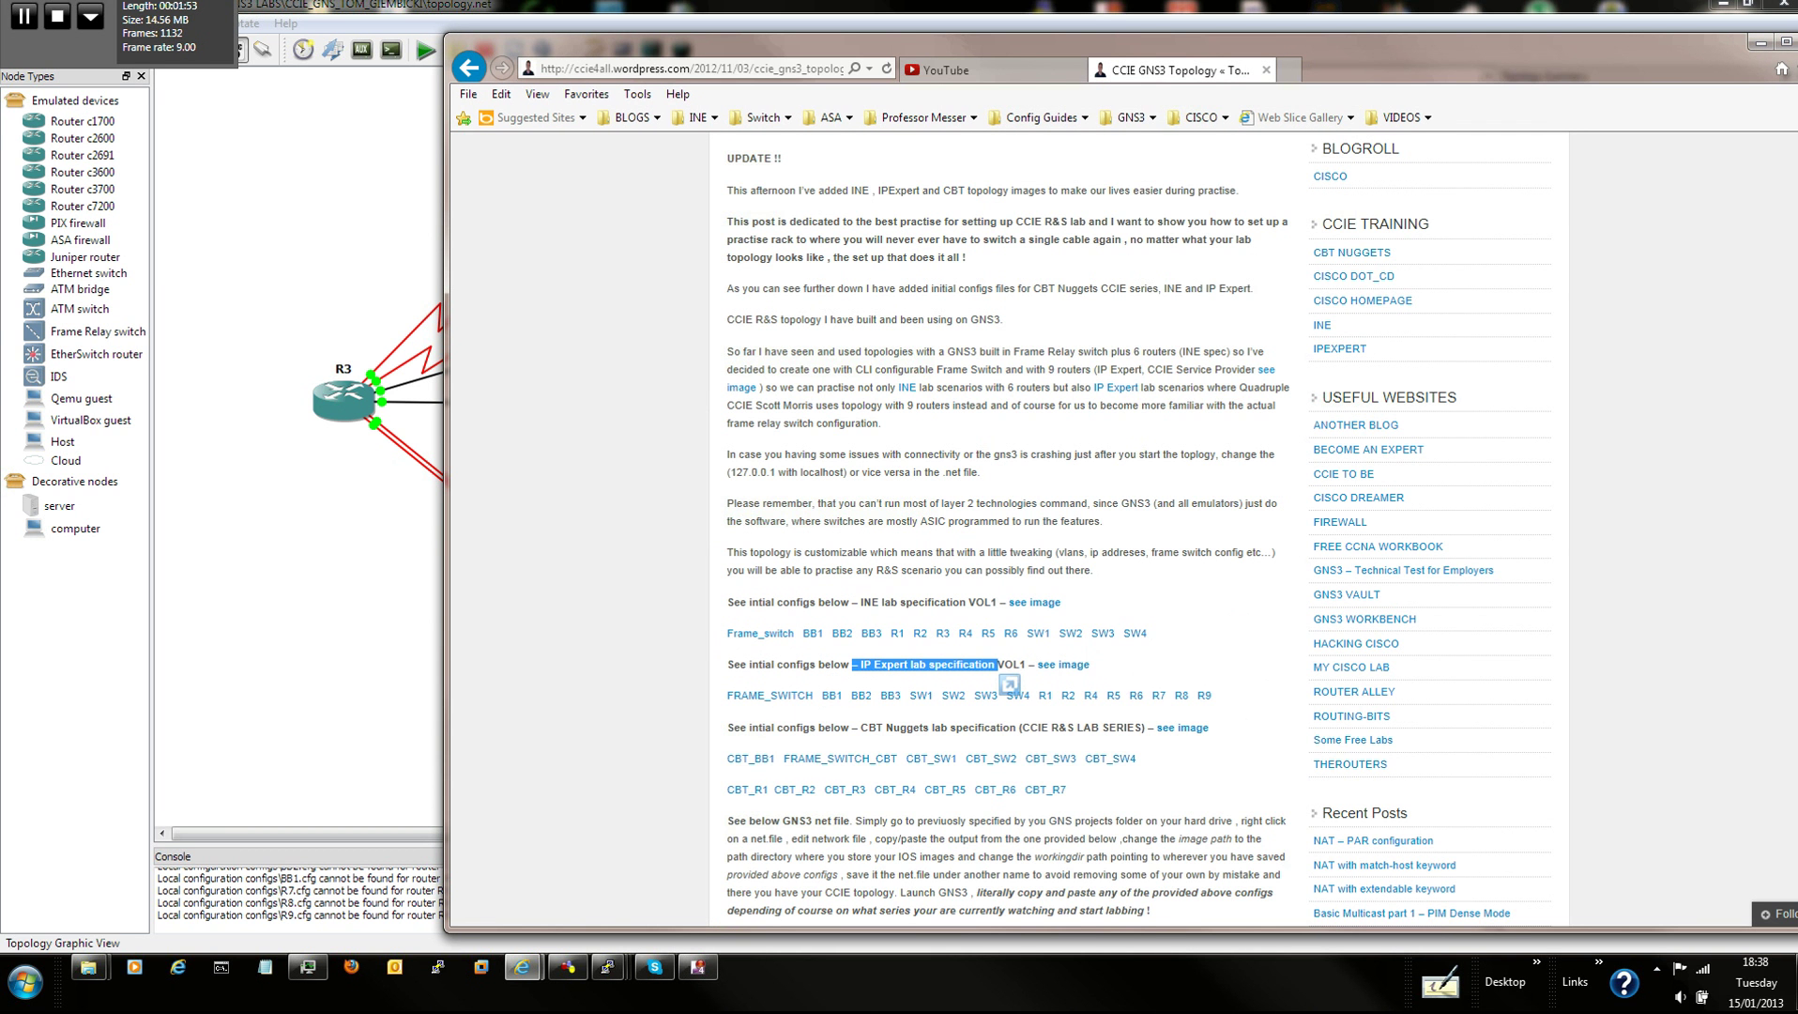
drag(1042, 45, 1085, 46)
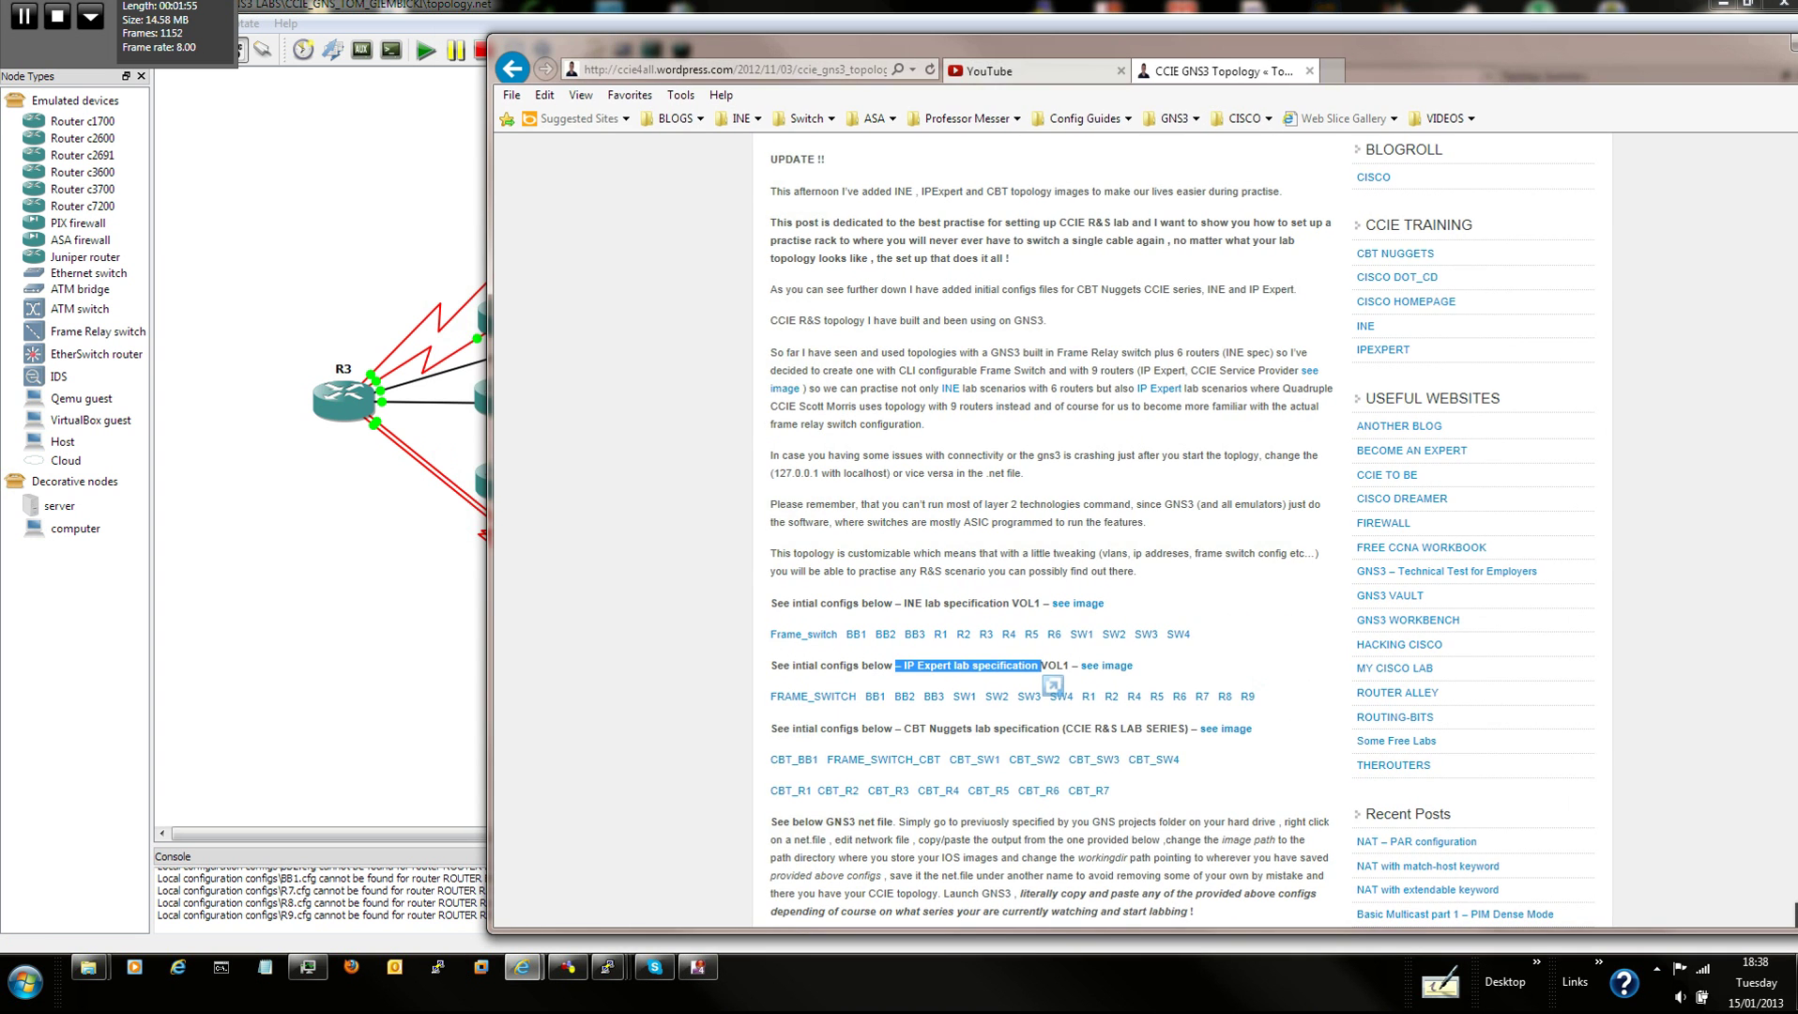
Search YouTube for "how to build your gns3 lab"
key(ctrl+Tab)
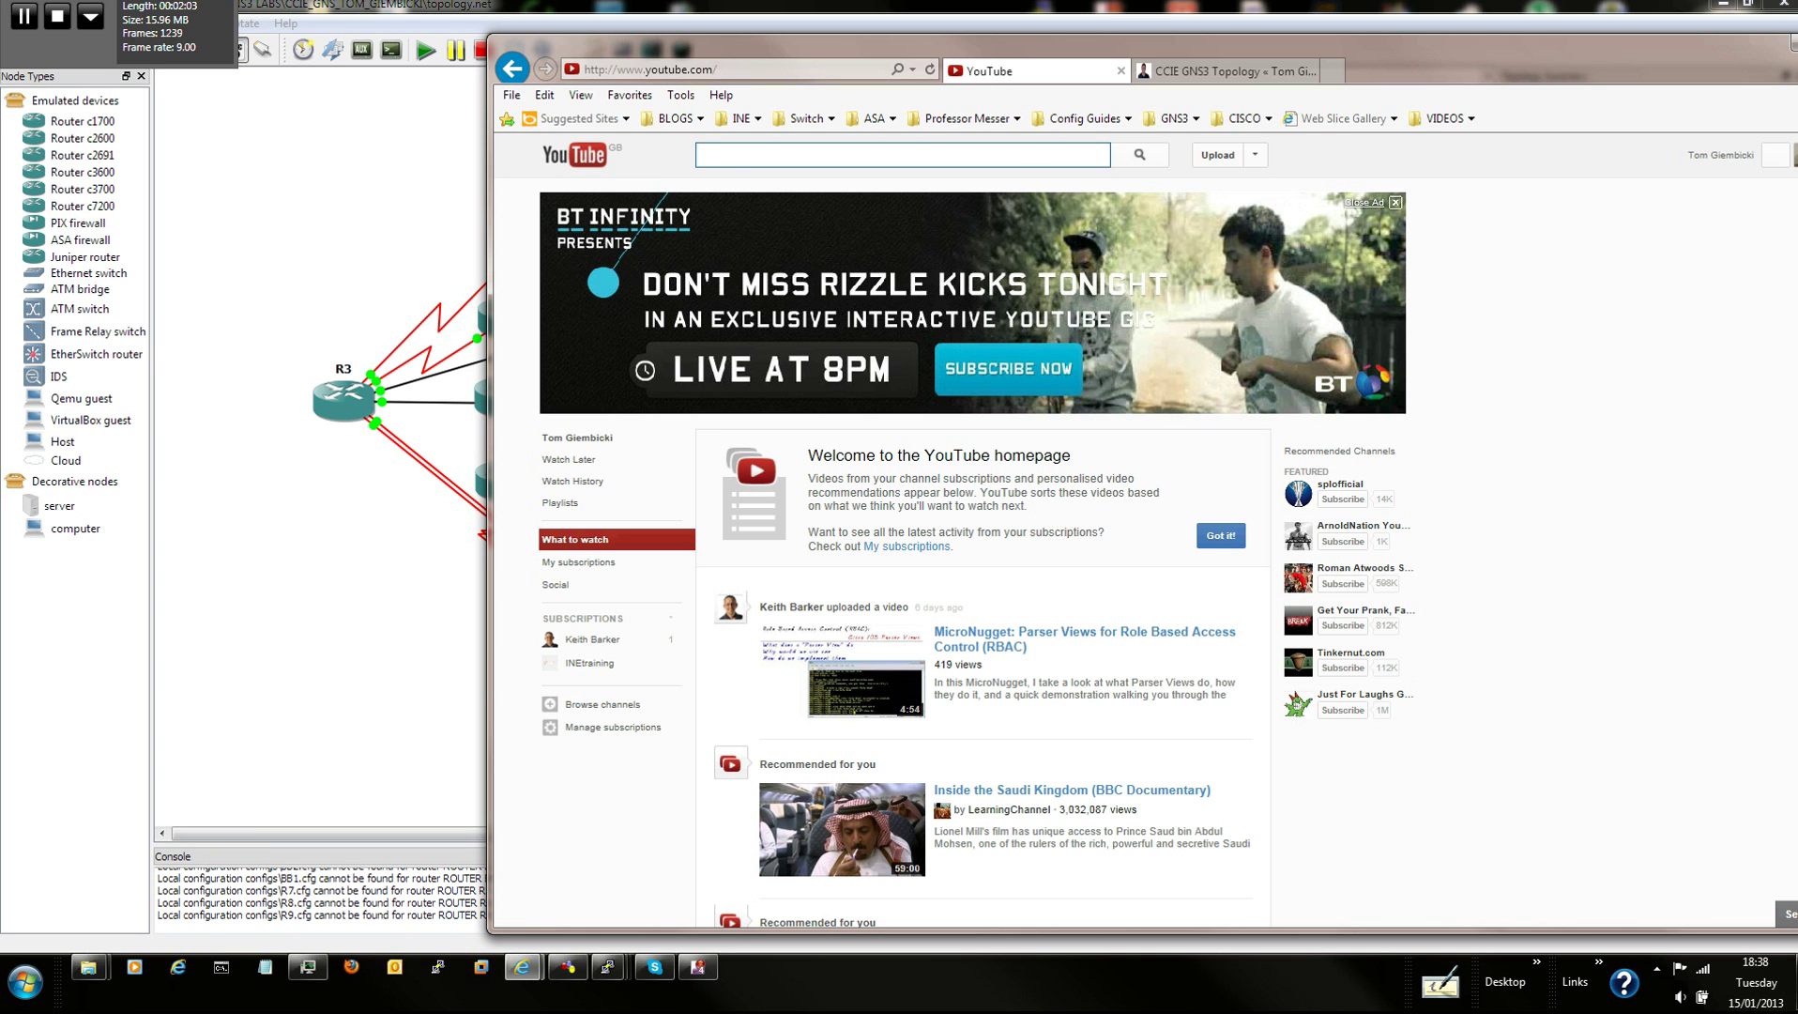
text(f)
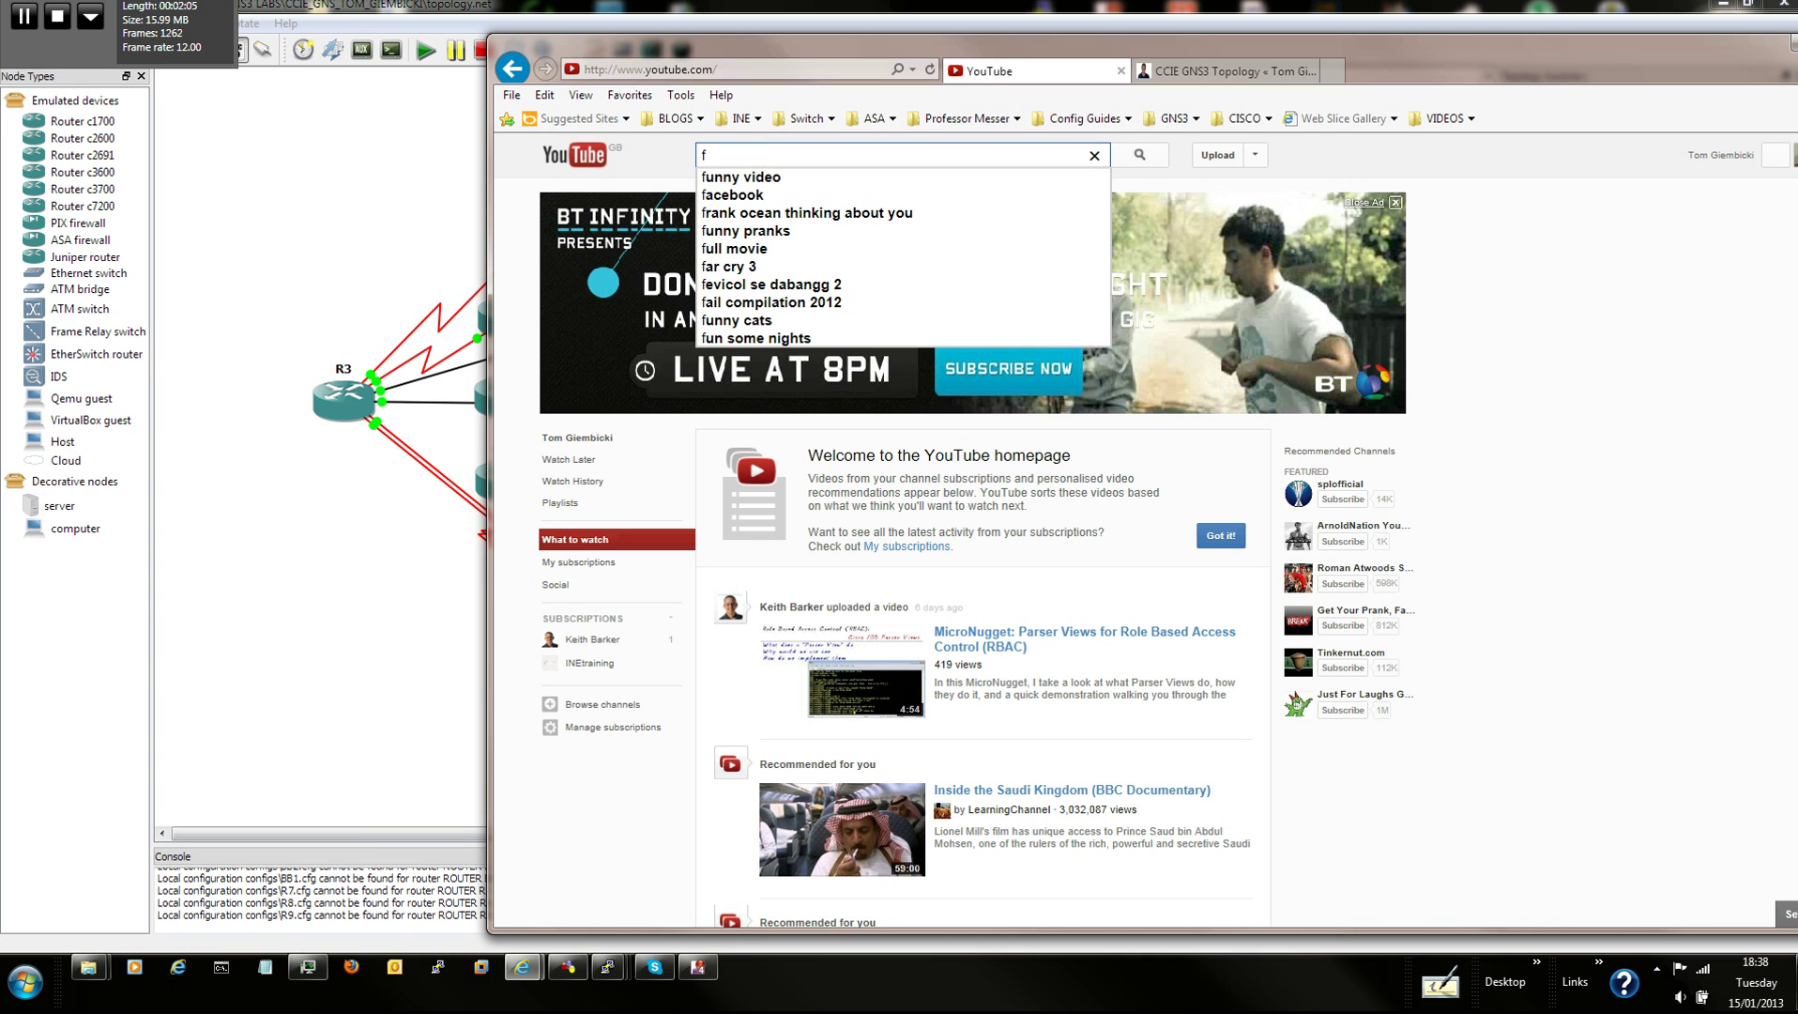
text(m)
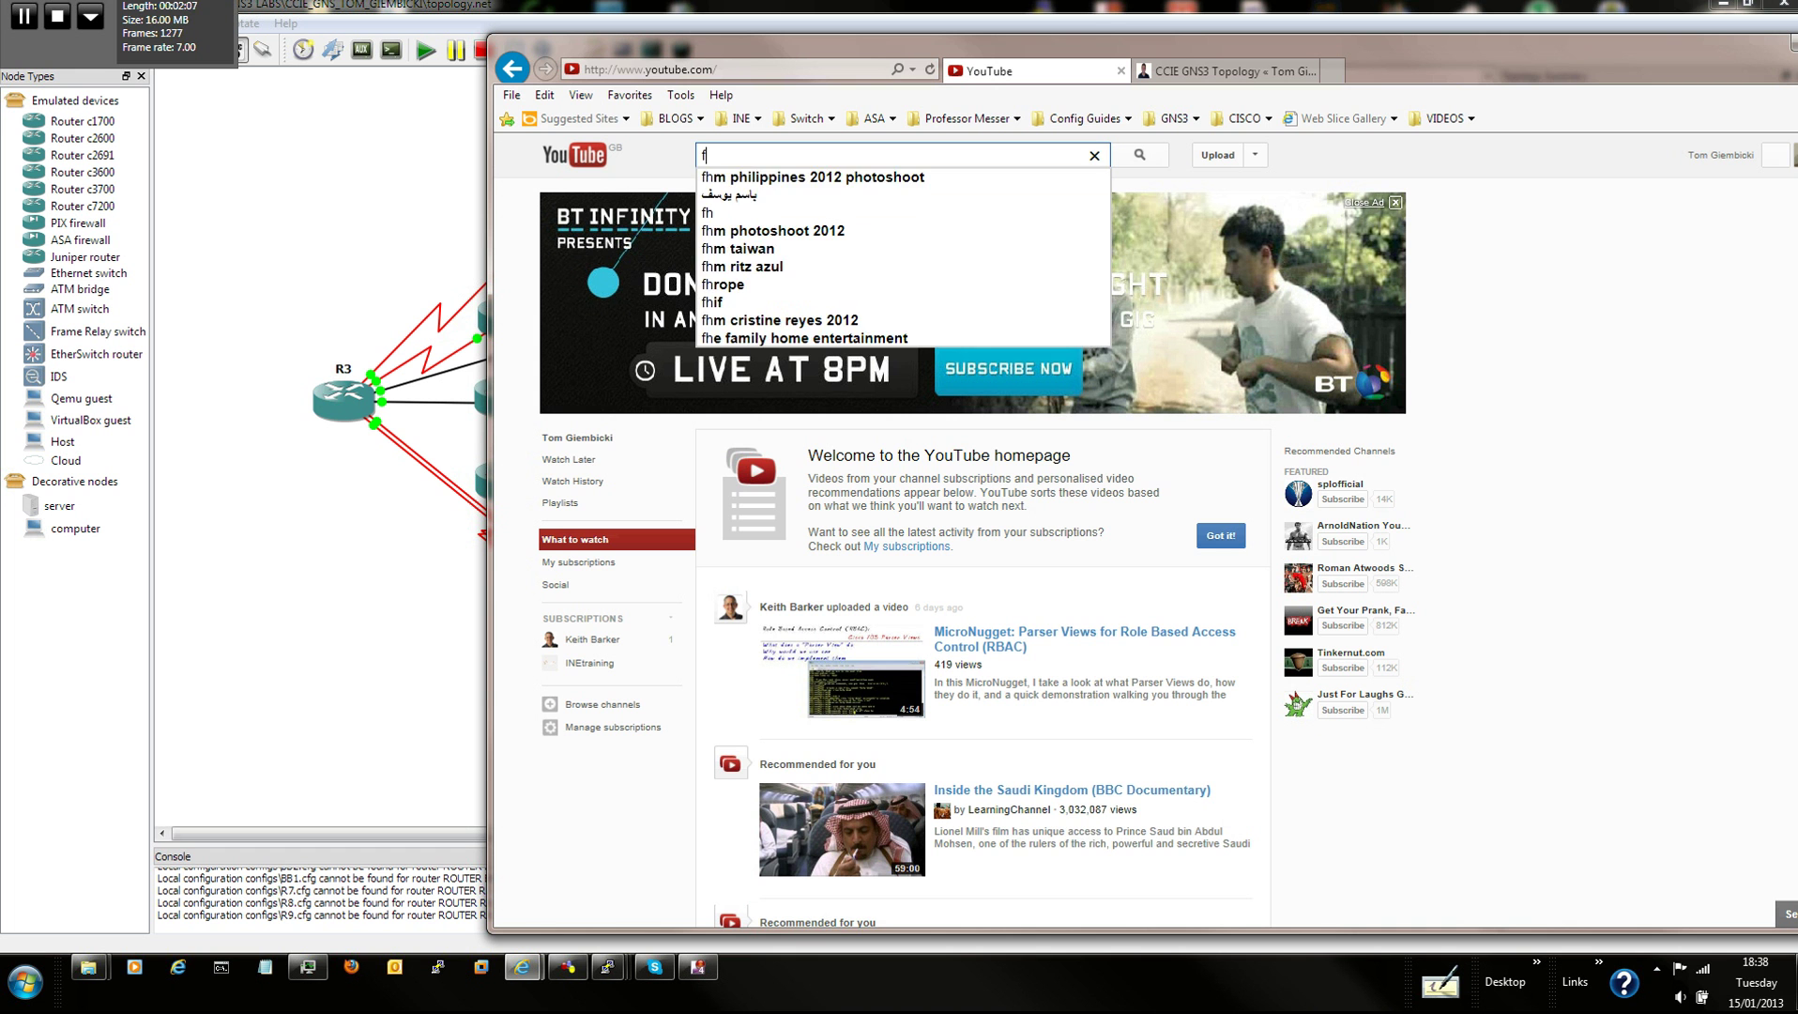
key(BackSpace)
key(BackSpace)
text(ho)
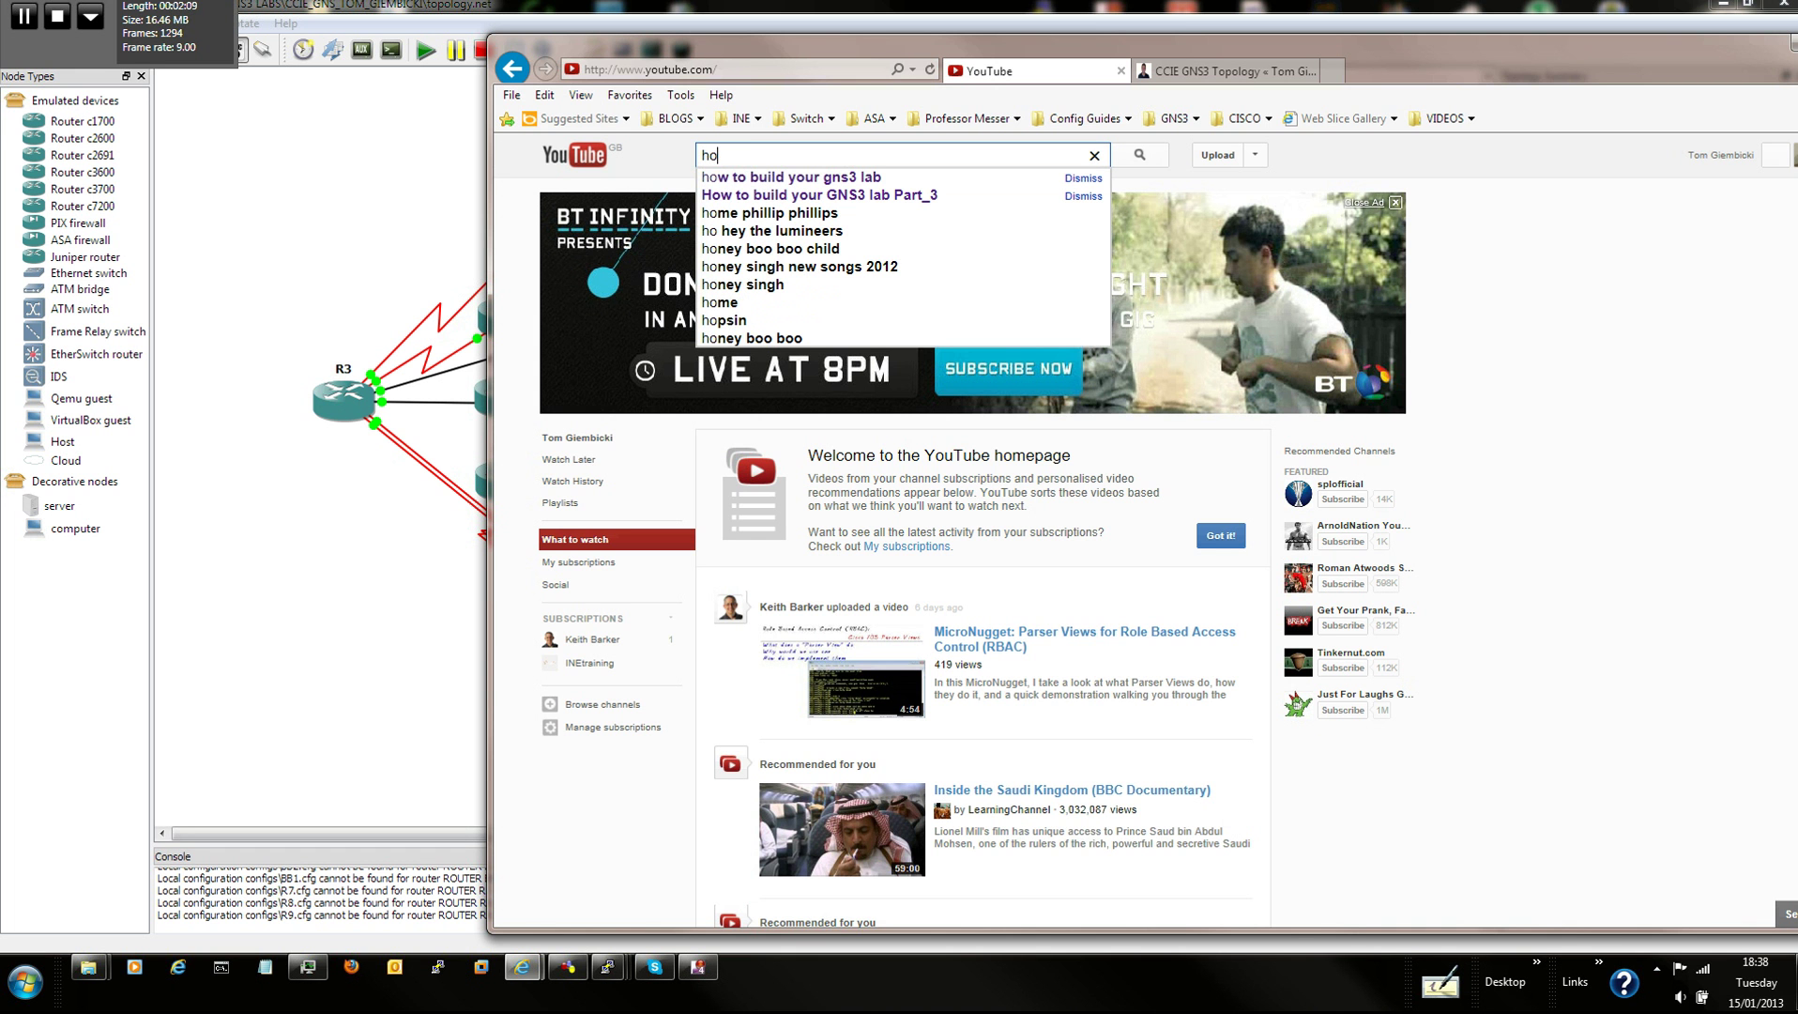
key(Down)
key(Return)
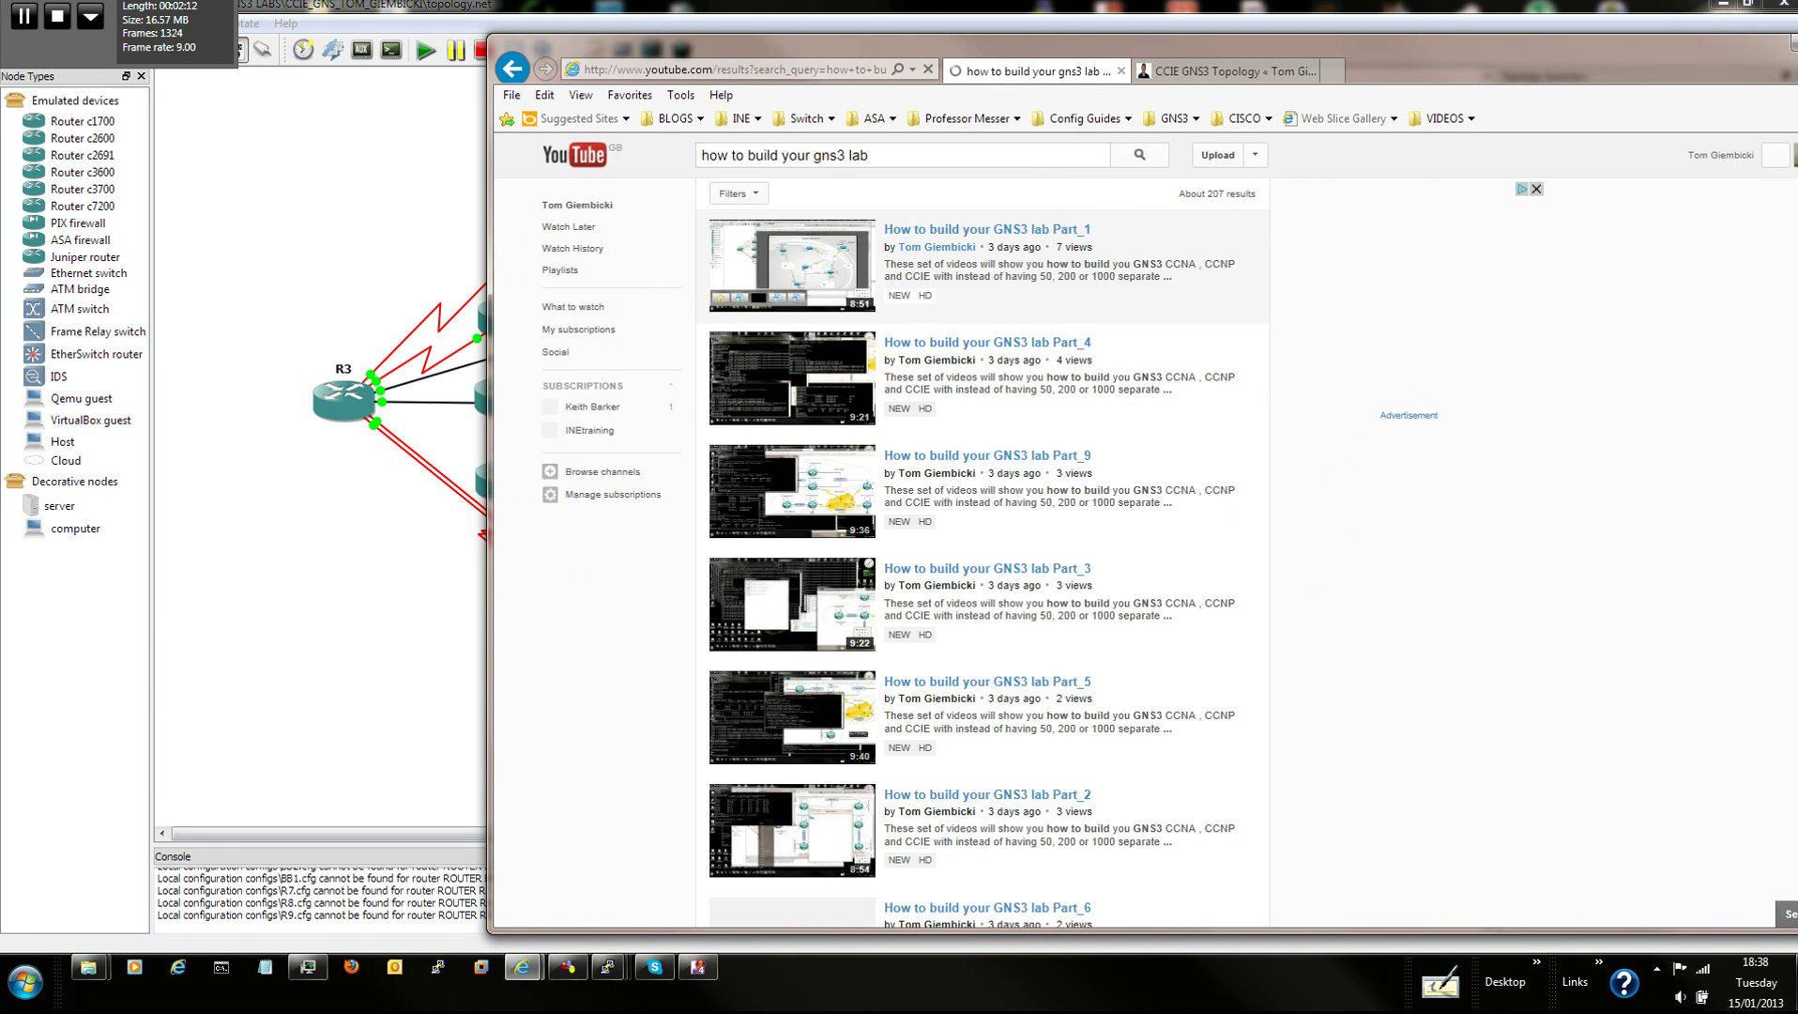
Look through the YouTube results for the multi-part "How to build your GNS3 lab" video series
scroll(980, 563, down, 9)
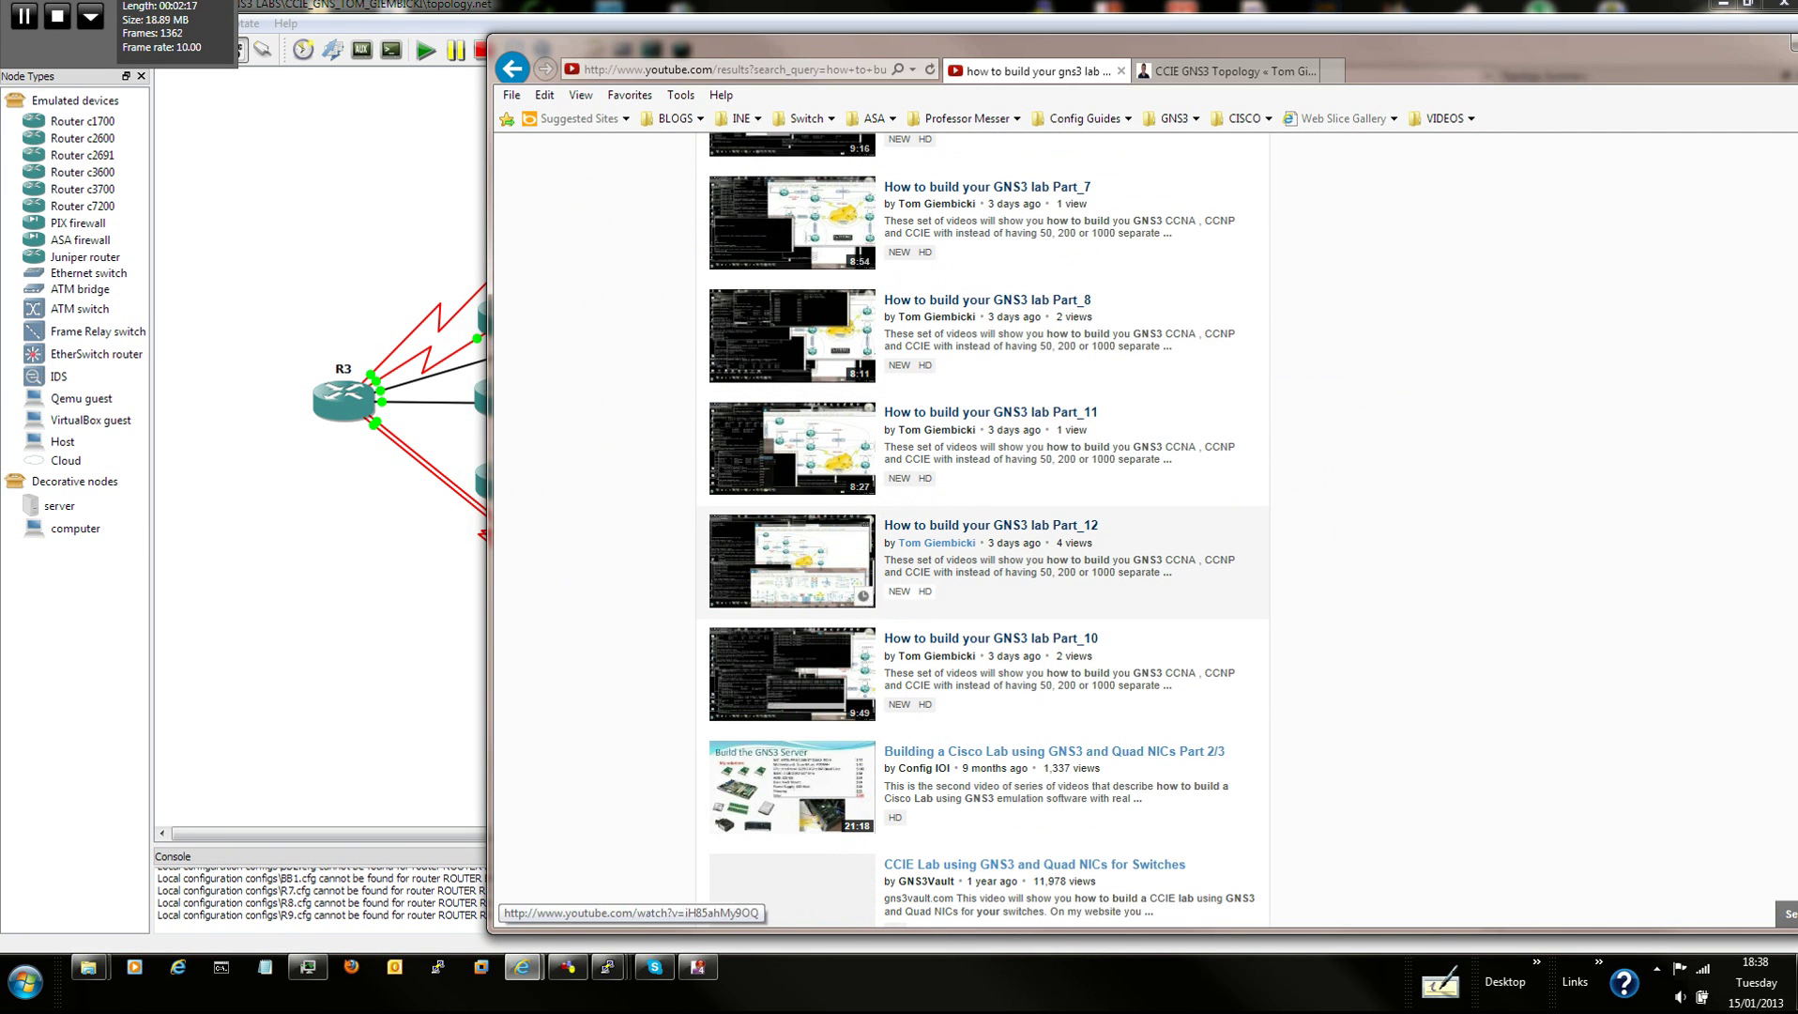
scroll(862, 606, up, 5)
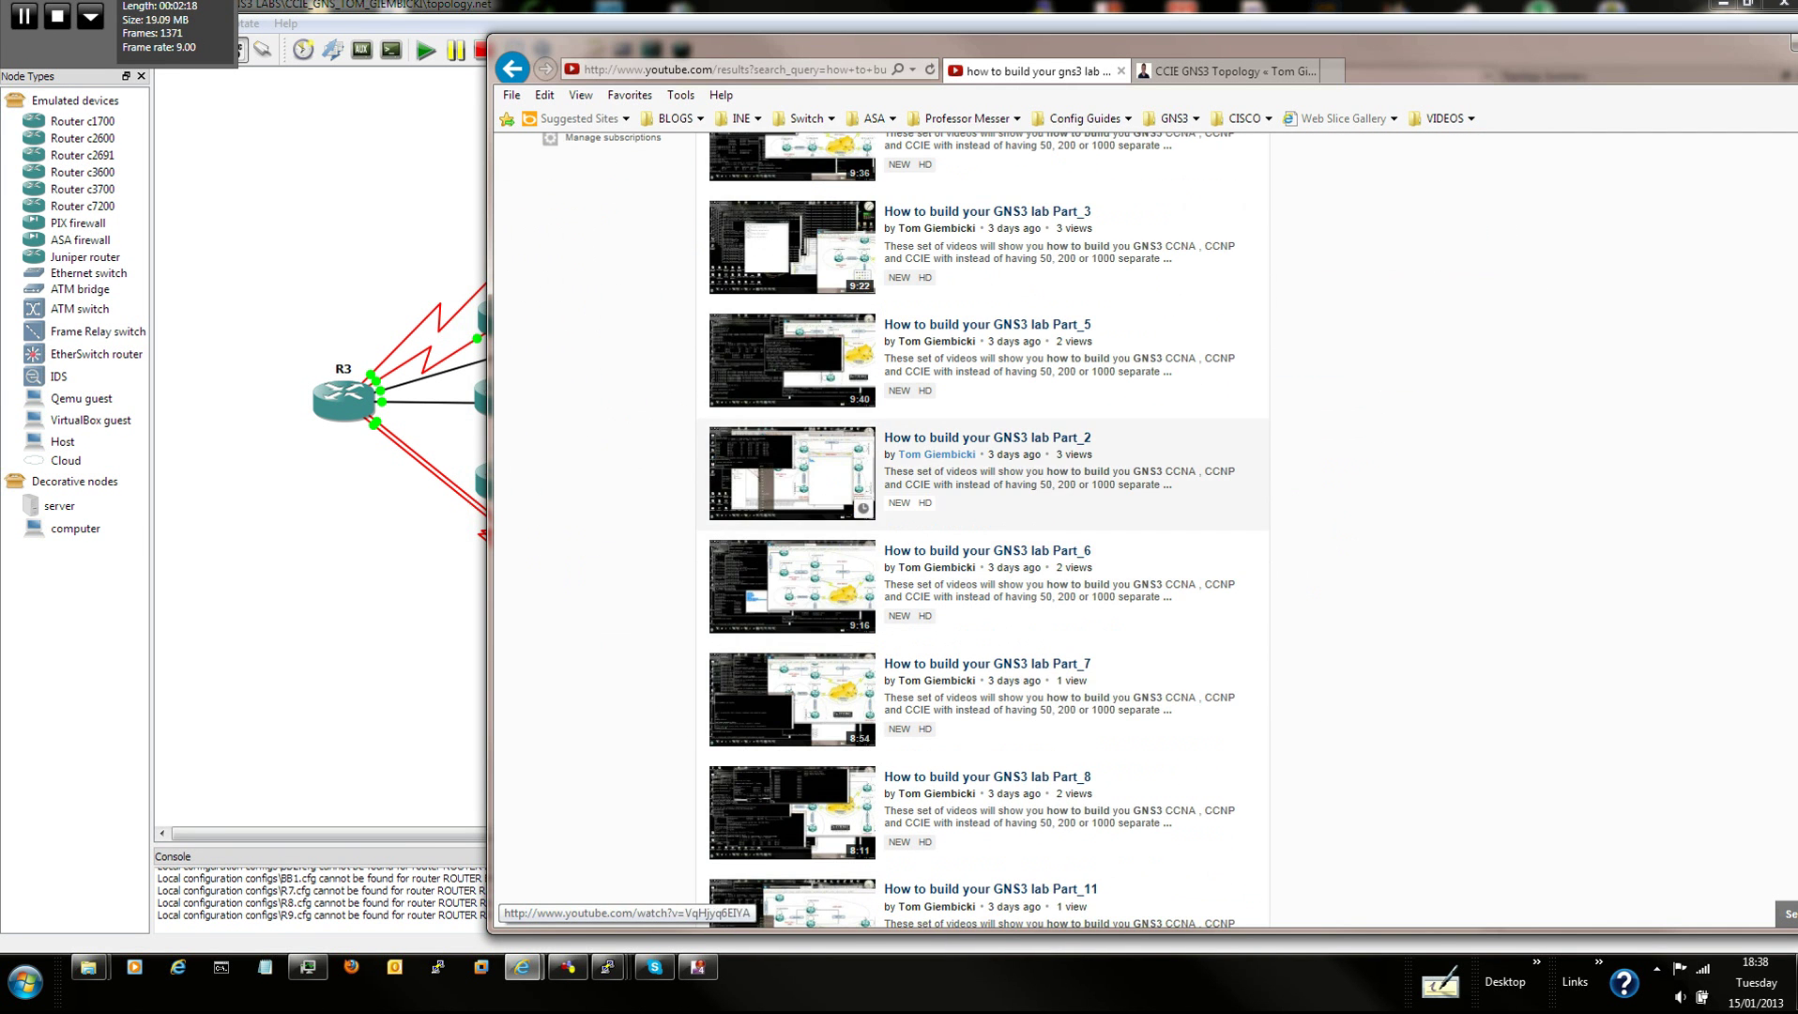
scroll(862, 563, up, 3)
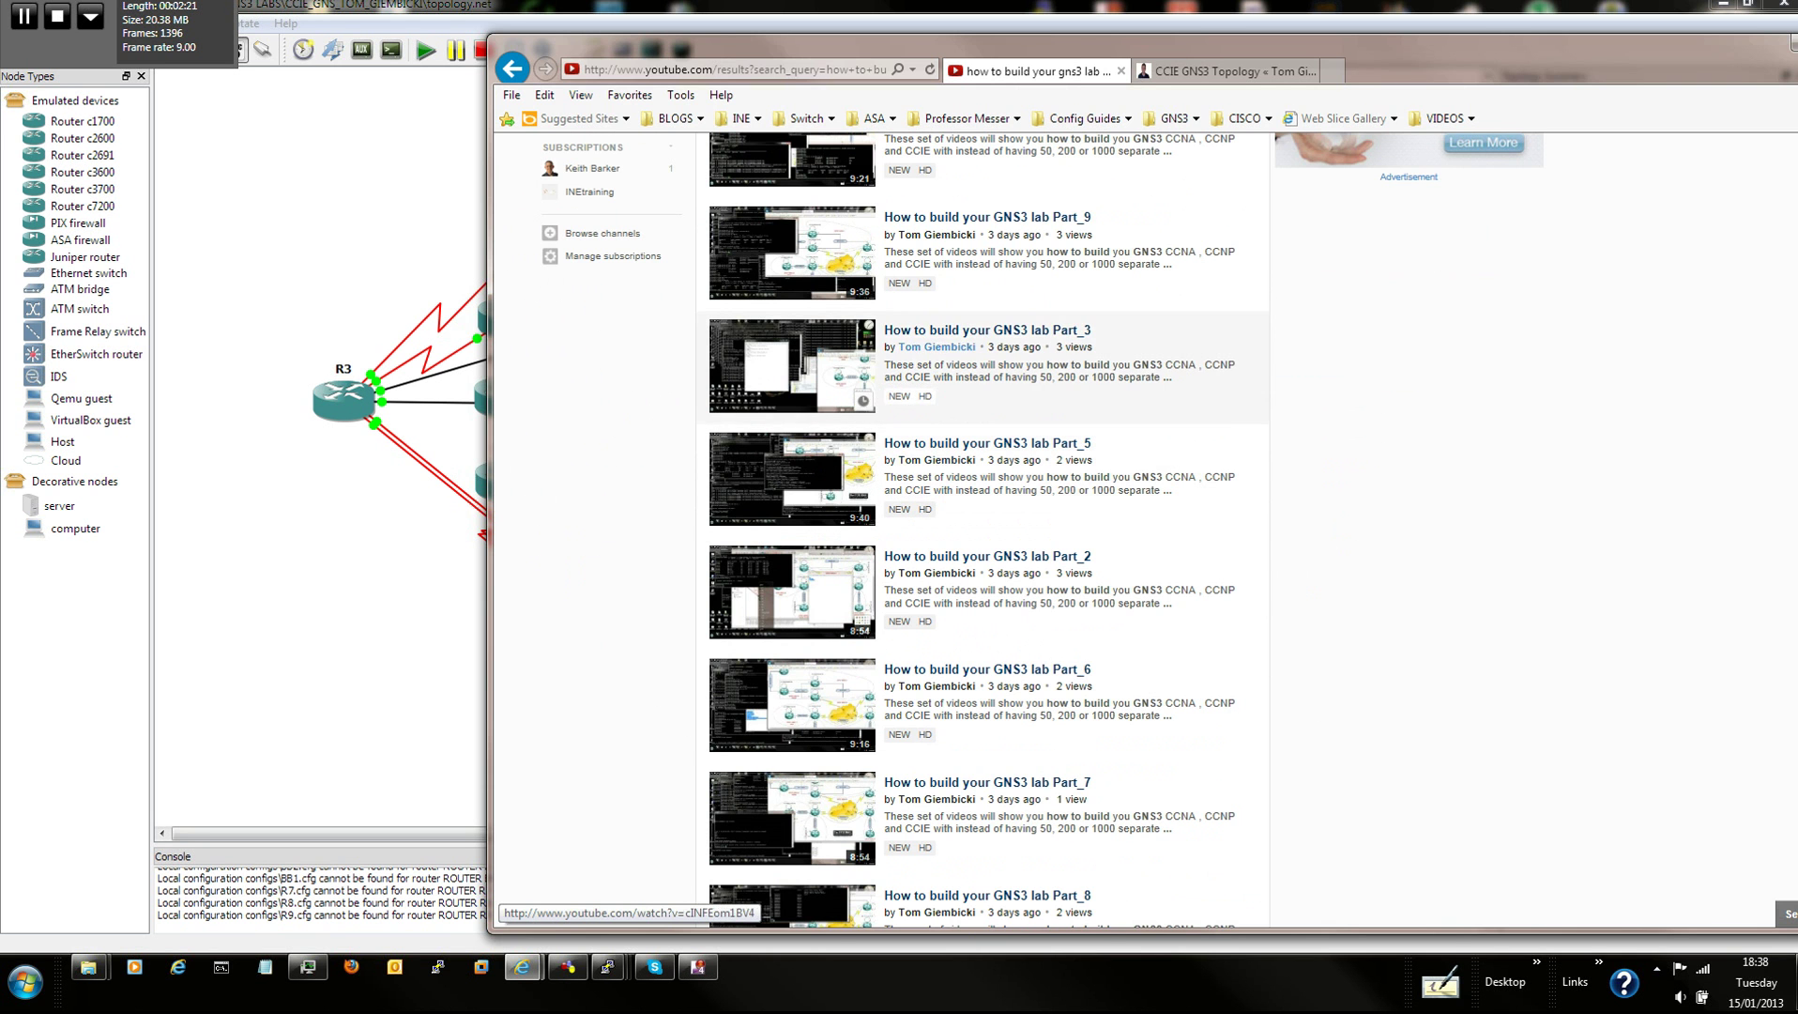
drag(868, 47, 1112, 37)
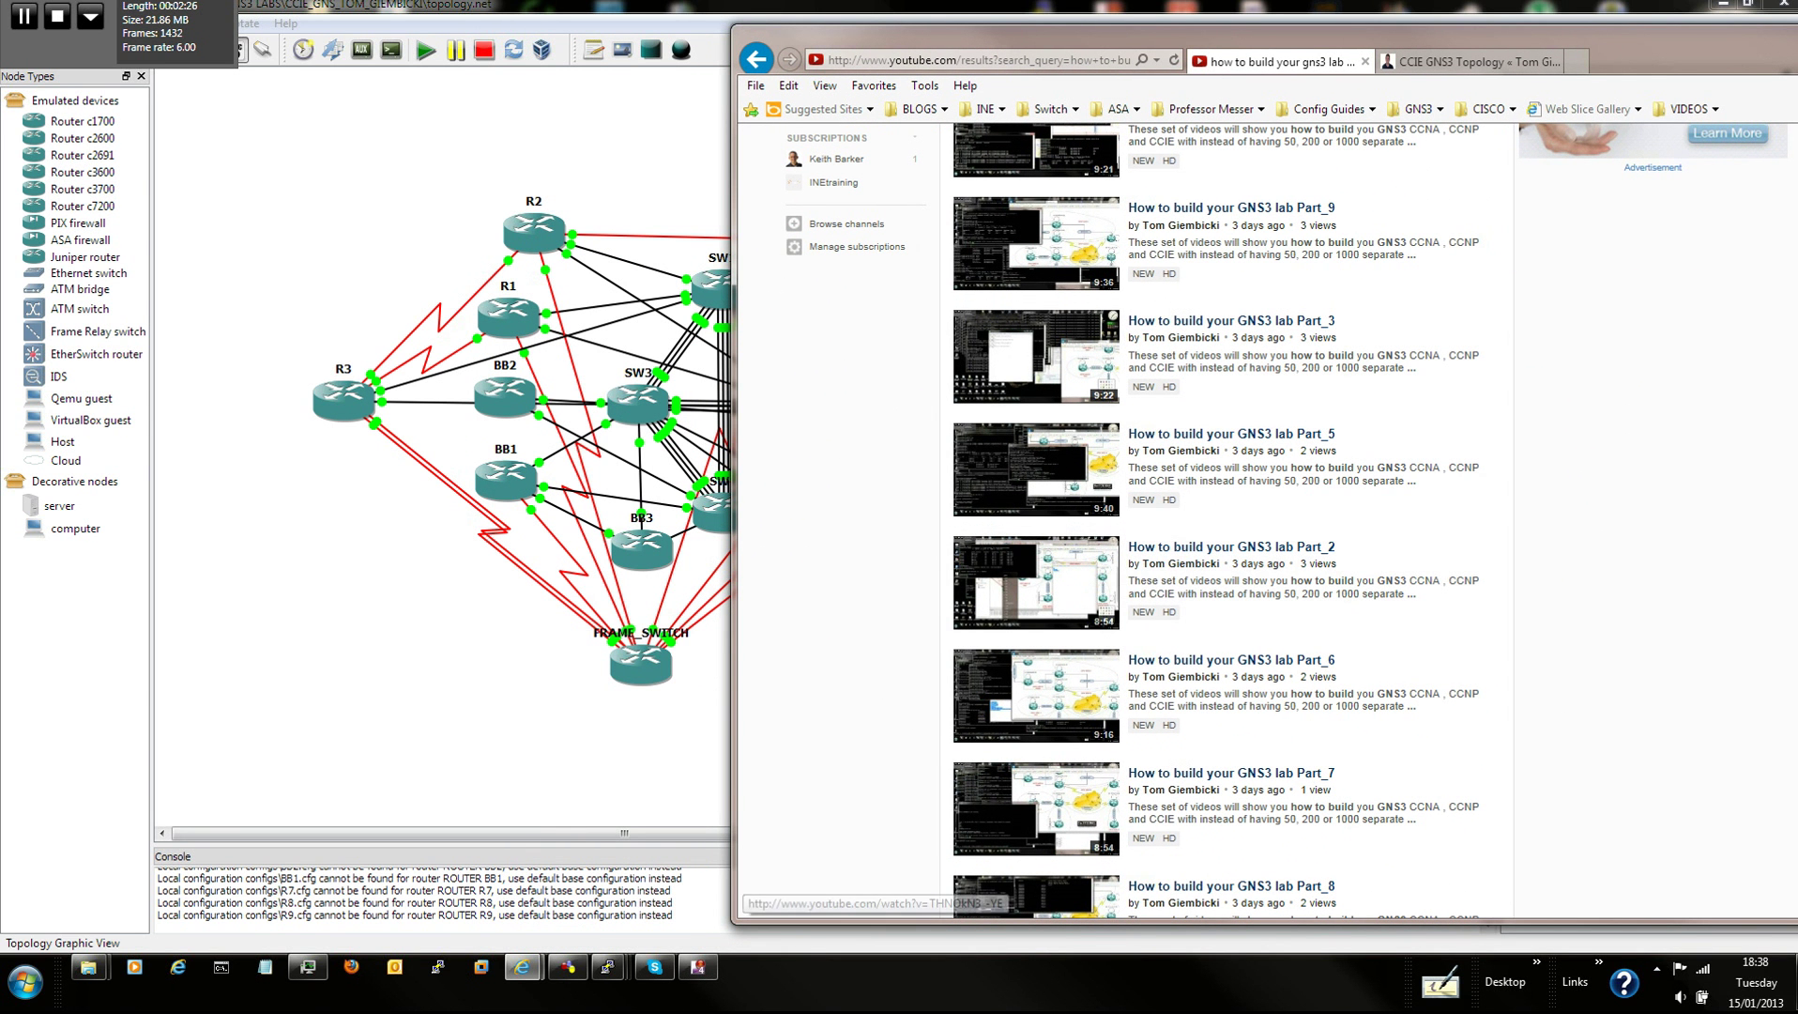
drag(1051, 40, 901, 38)
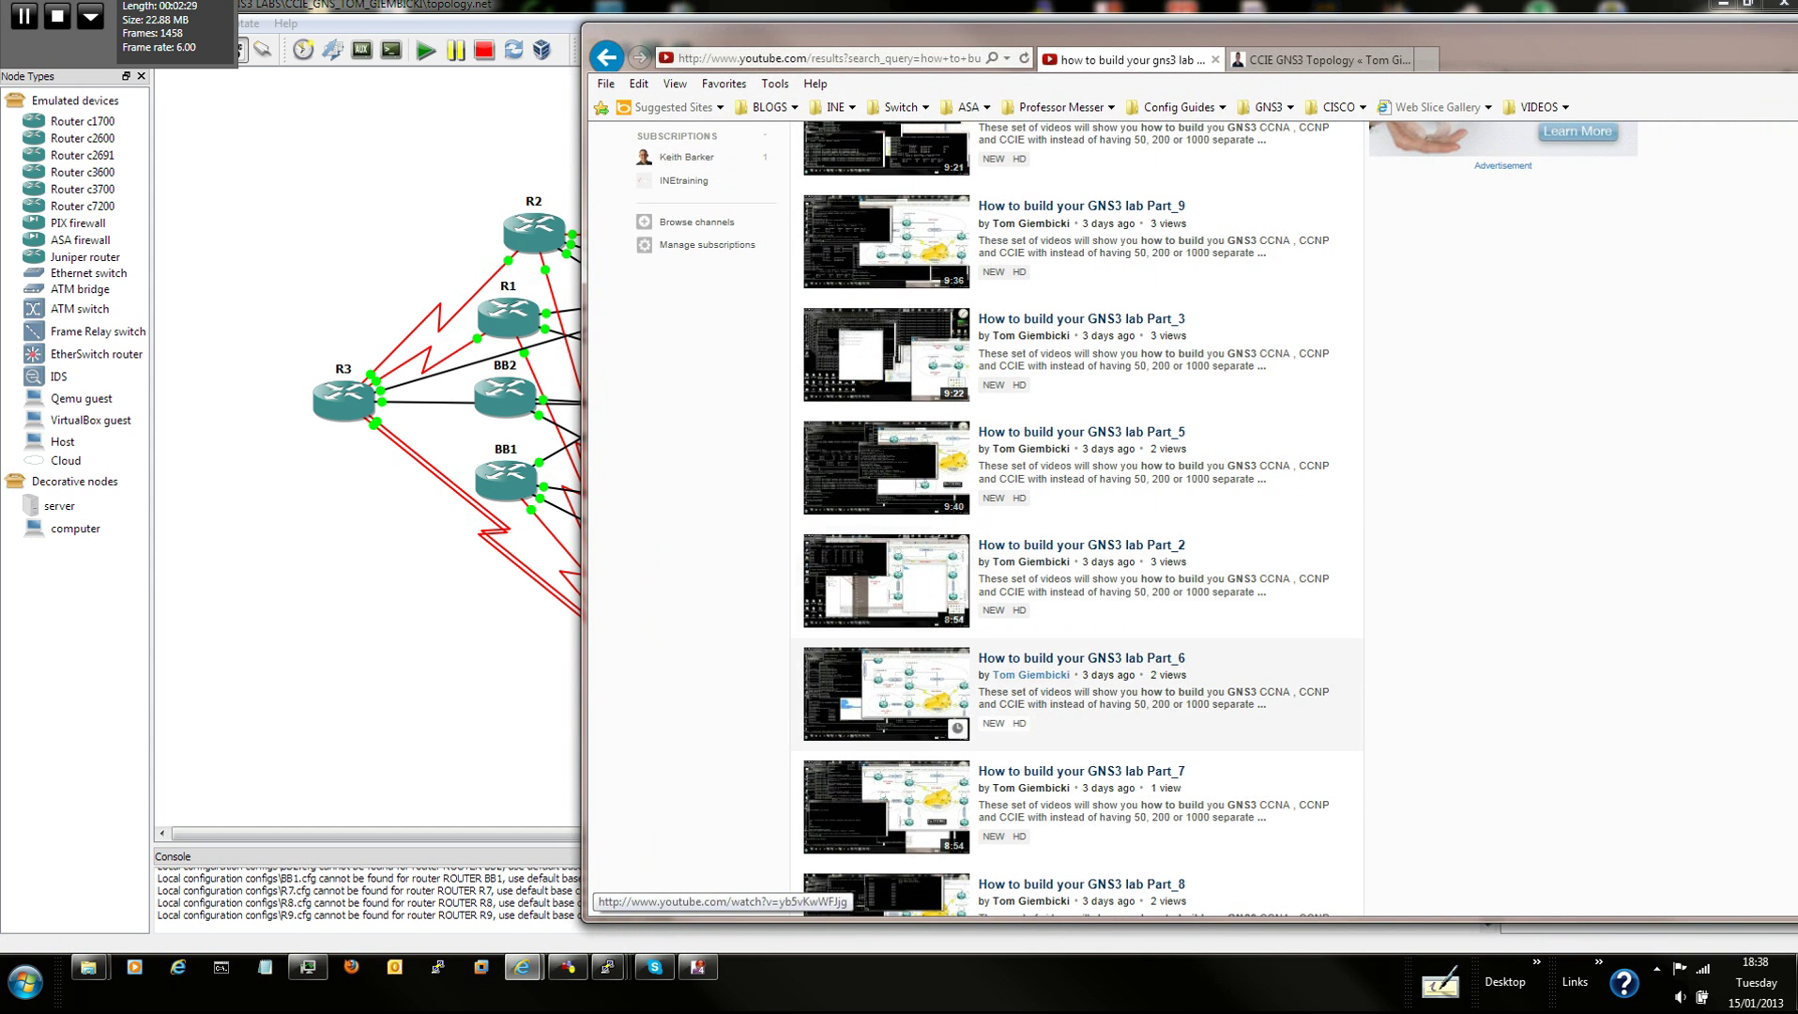
scroll(1031, 462, up, 3)
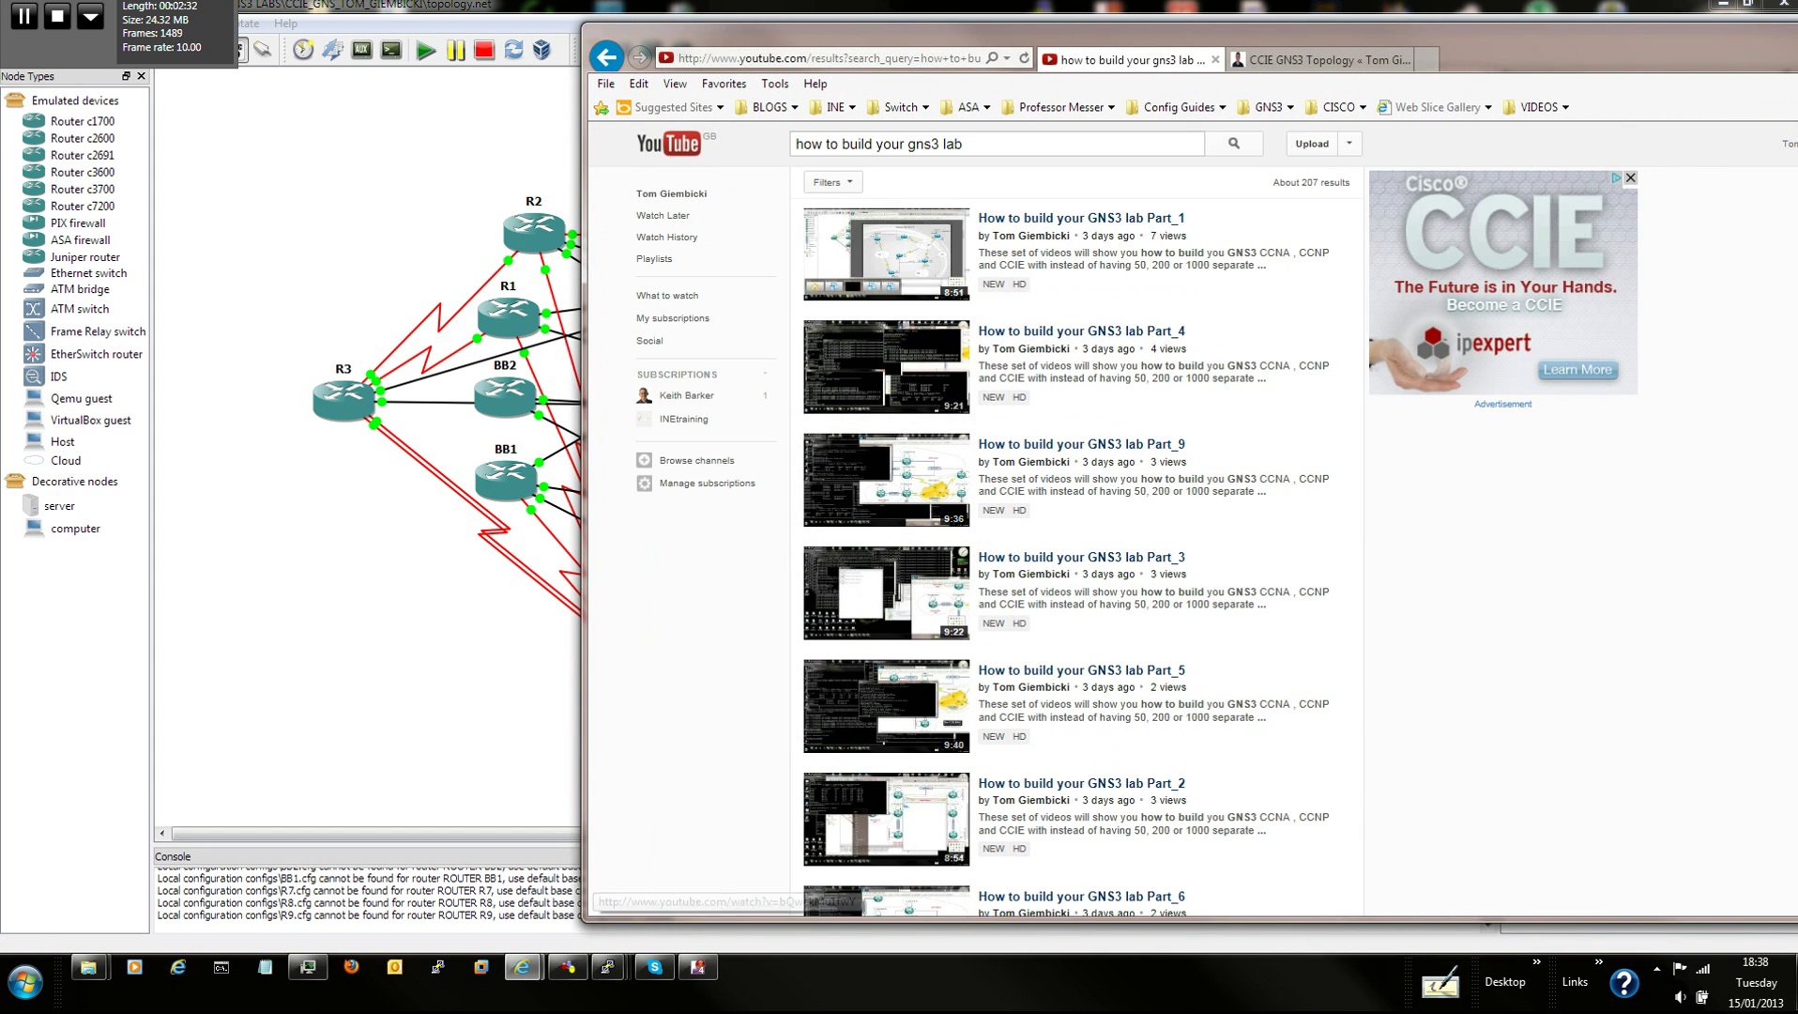
Replace the YouTube search query with "mpls ine" and run the search
triple_click(1187, 145)
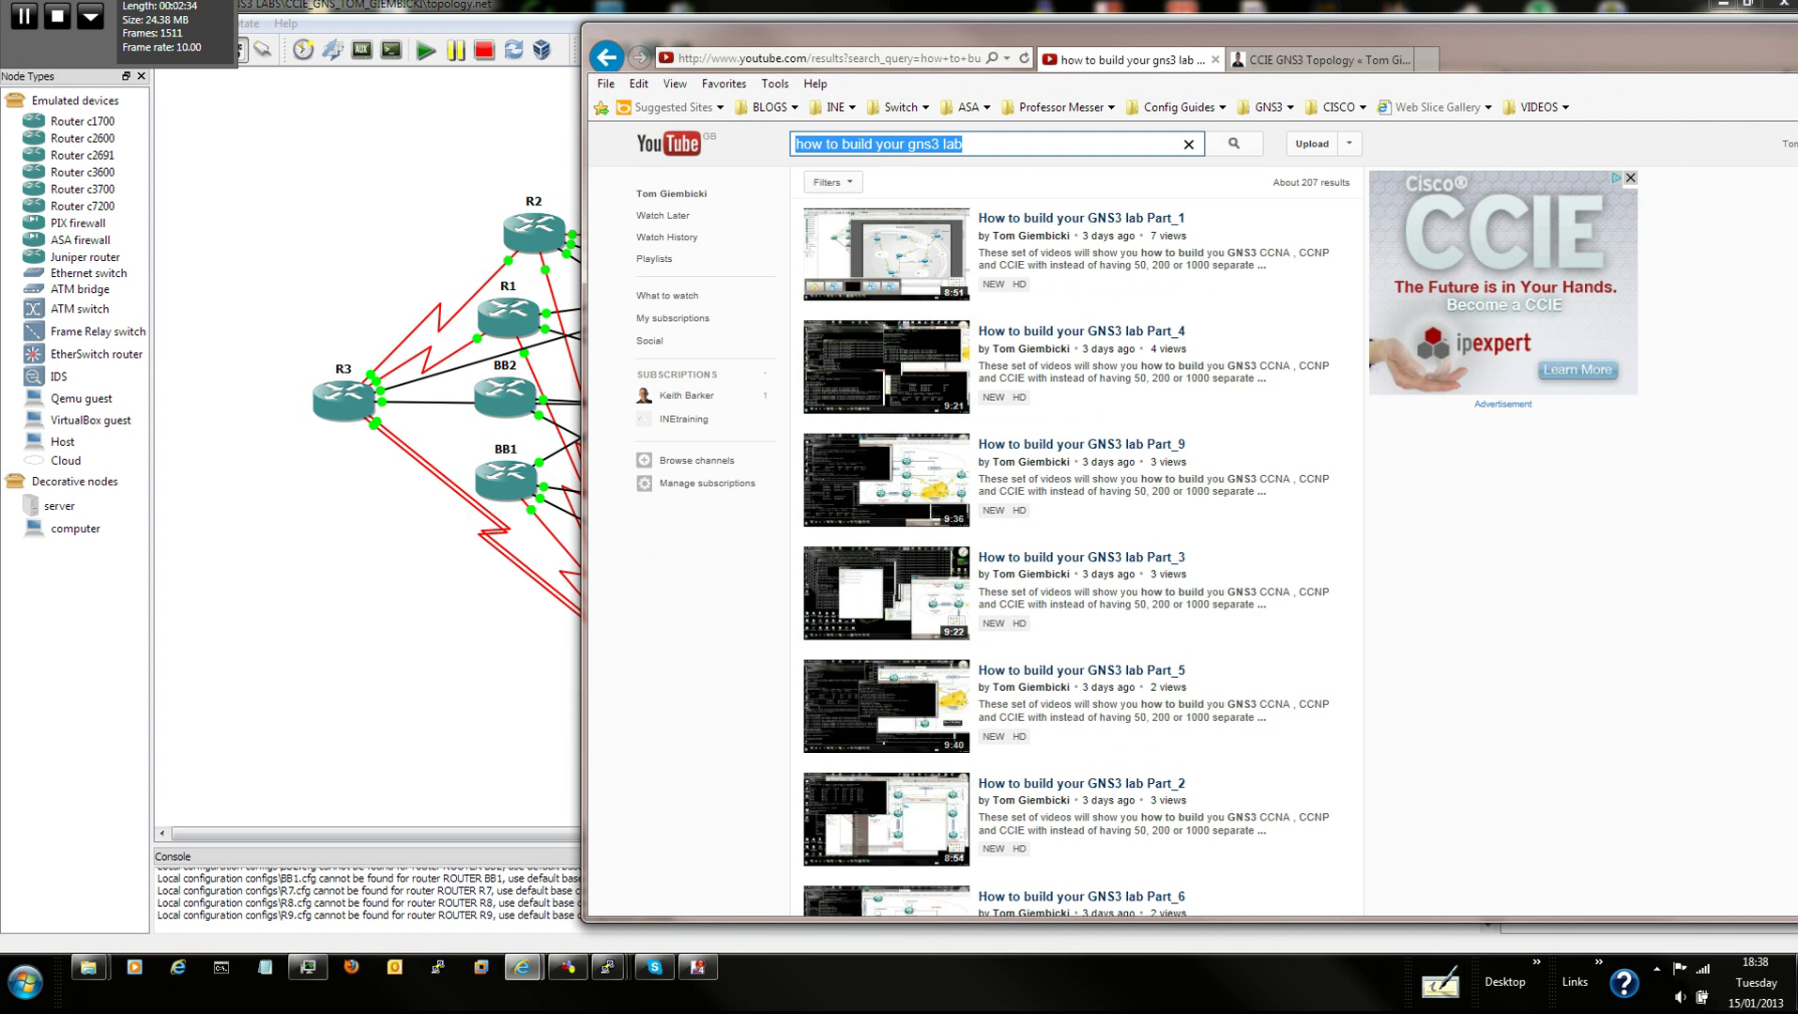
text(ccie)
key(BackSpace)
key(BackSpace)
key(BackSpace)
key(BackSpace)
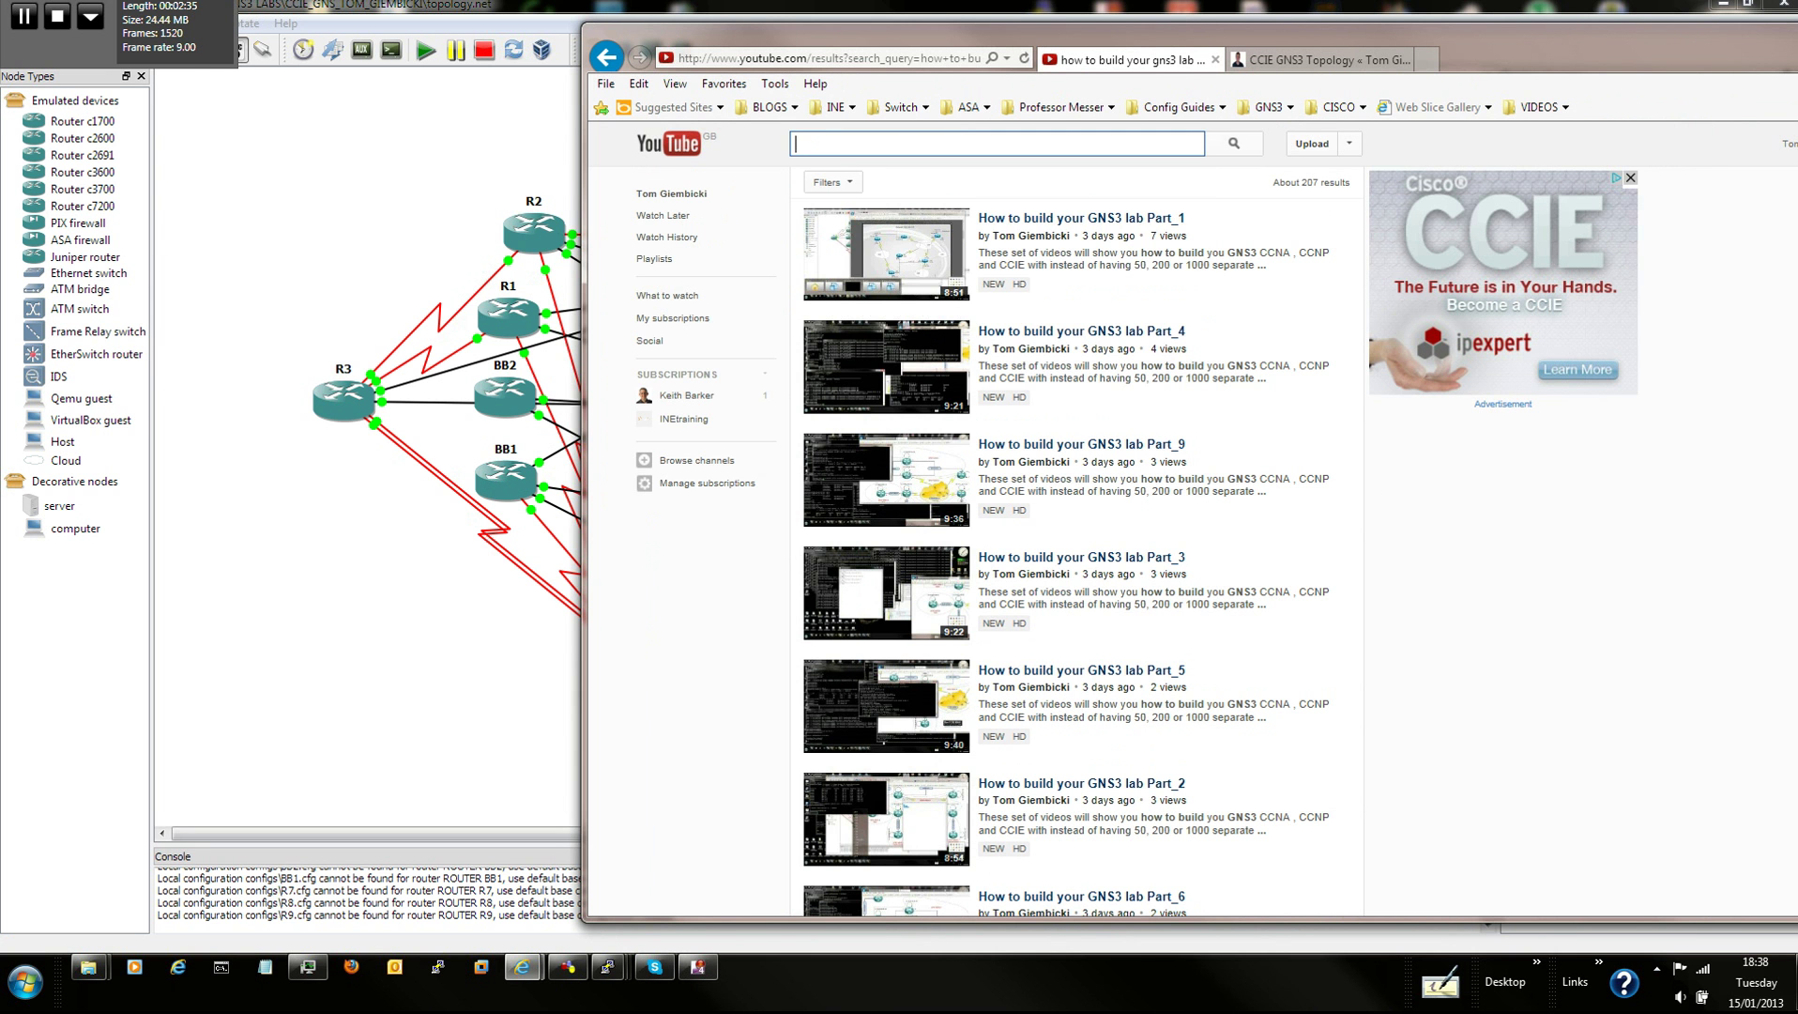
text(mpls ine)
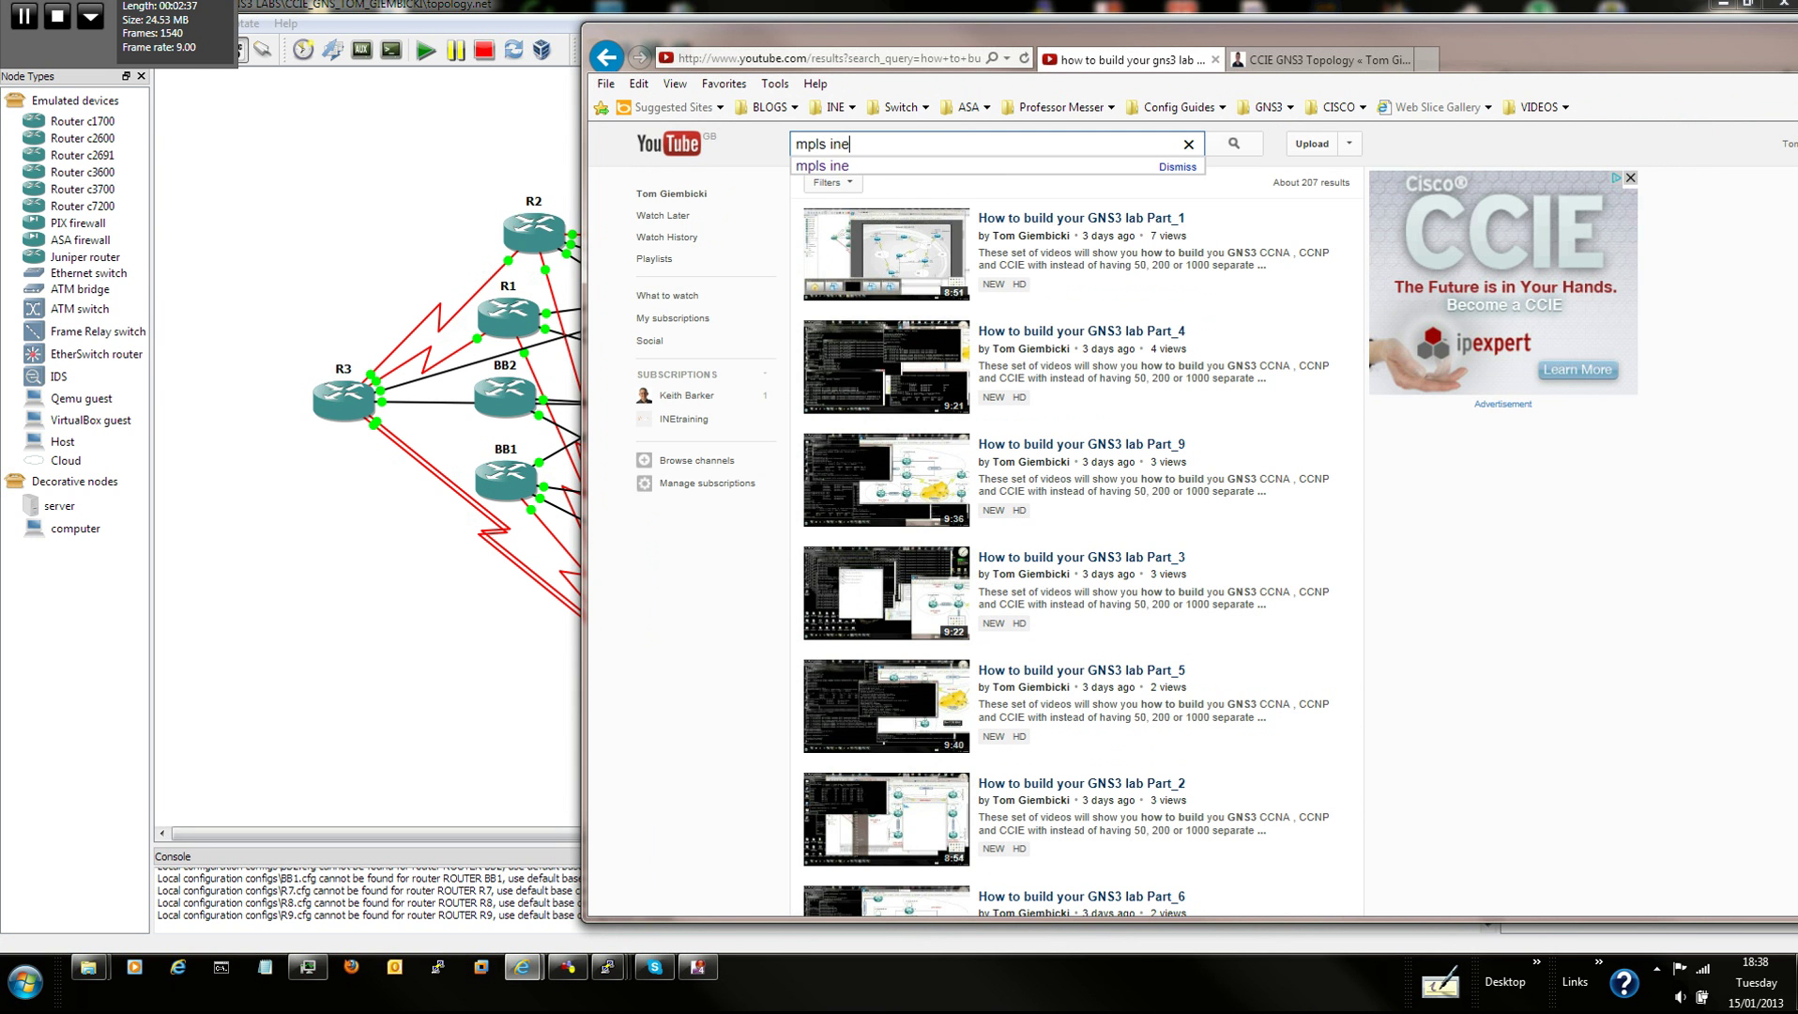
key(Return)
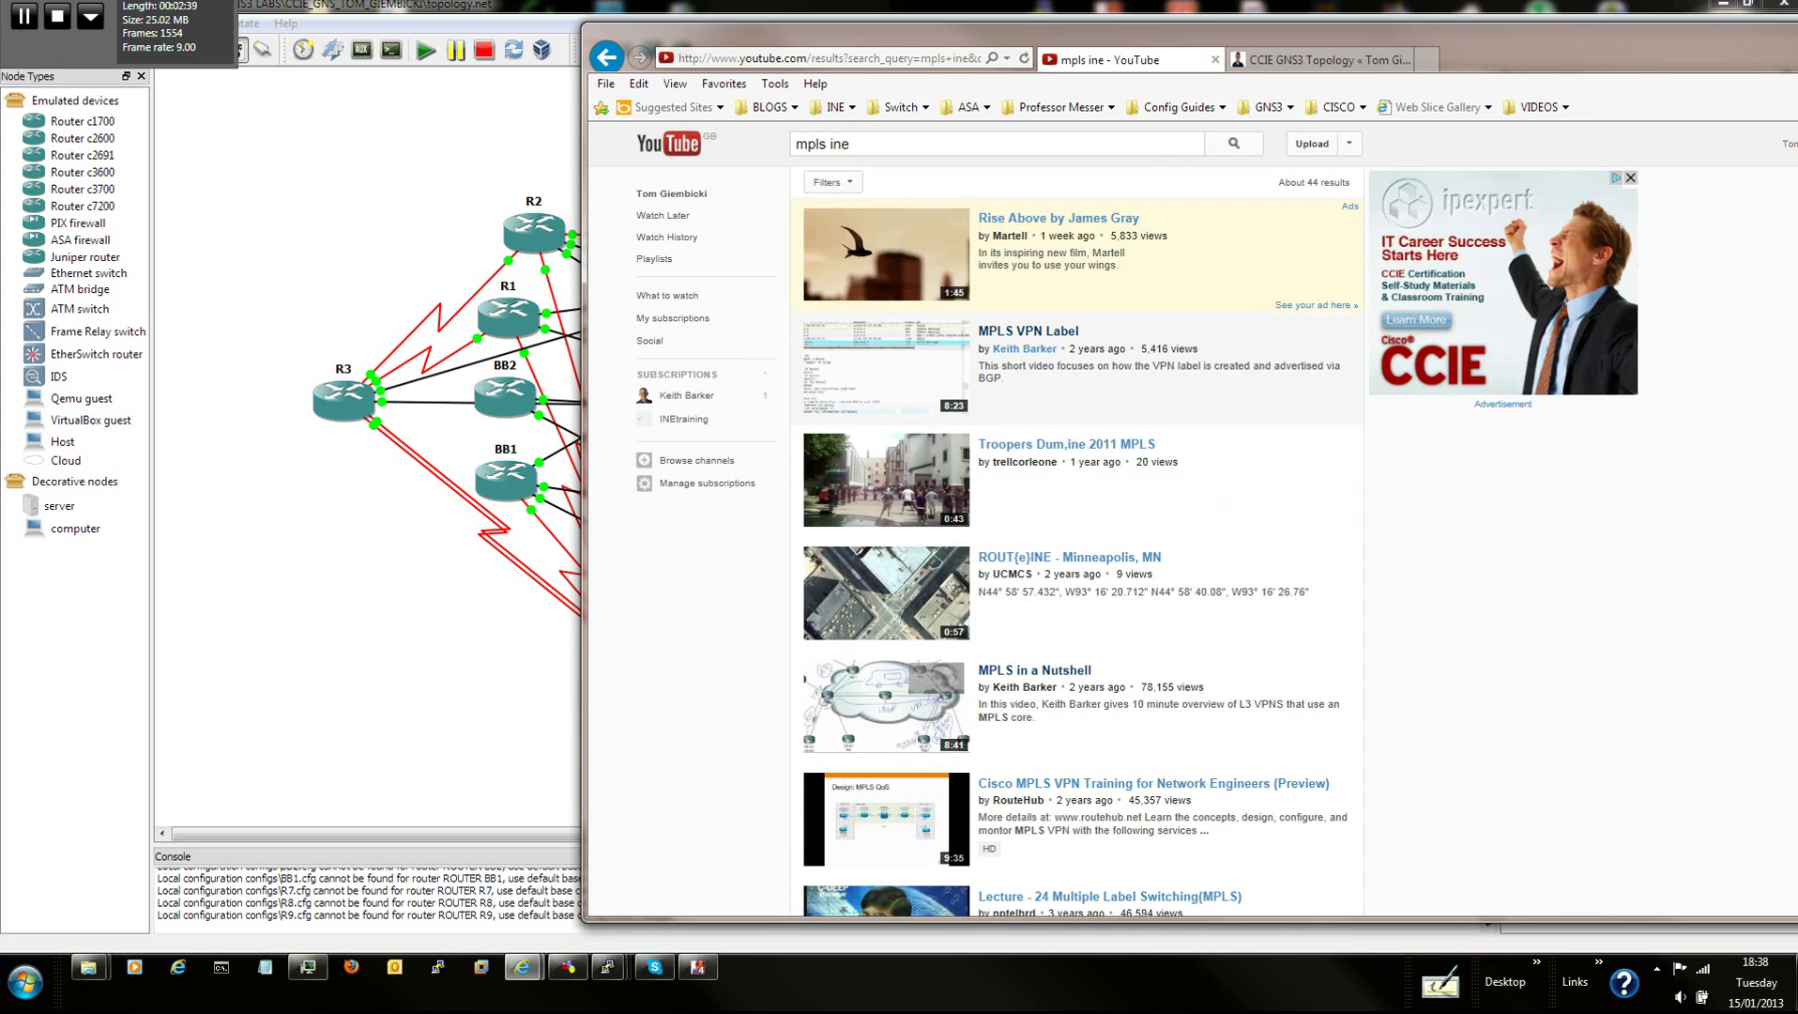
Look through the MPLS video results, and open the blog's CCIP MPLS GNS3 TOPOLOGY post at its diagram
scroll(1070, 516, down, 4)
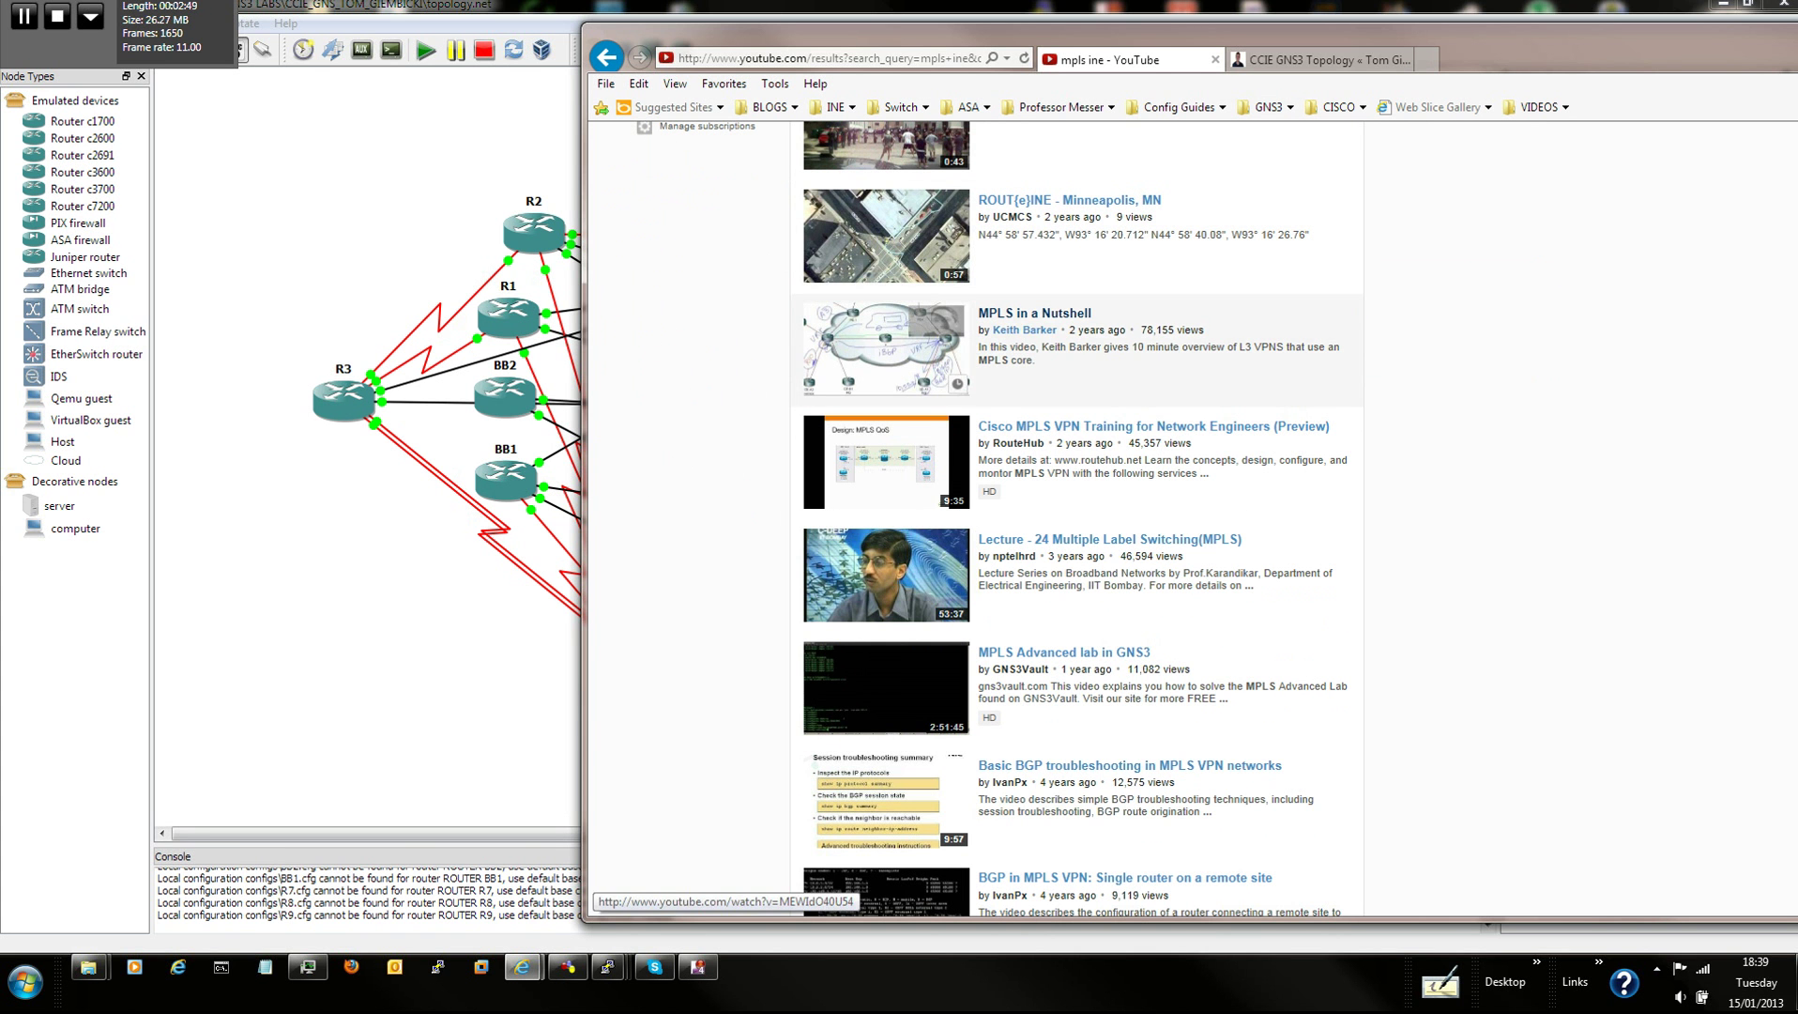
click(1317, 60)
scroll(1483, 413, up, 6)
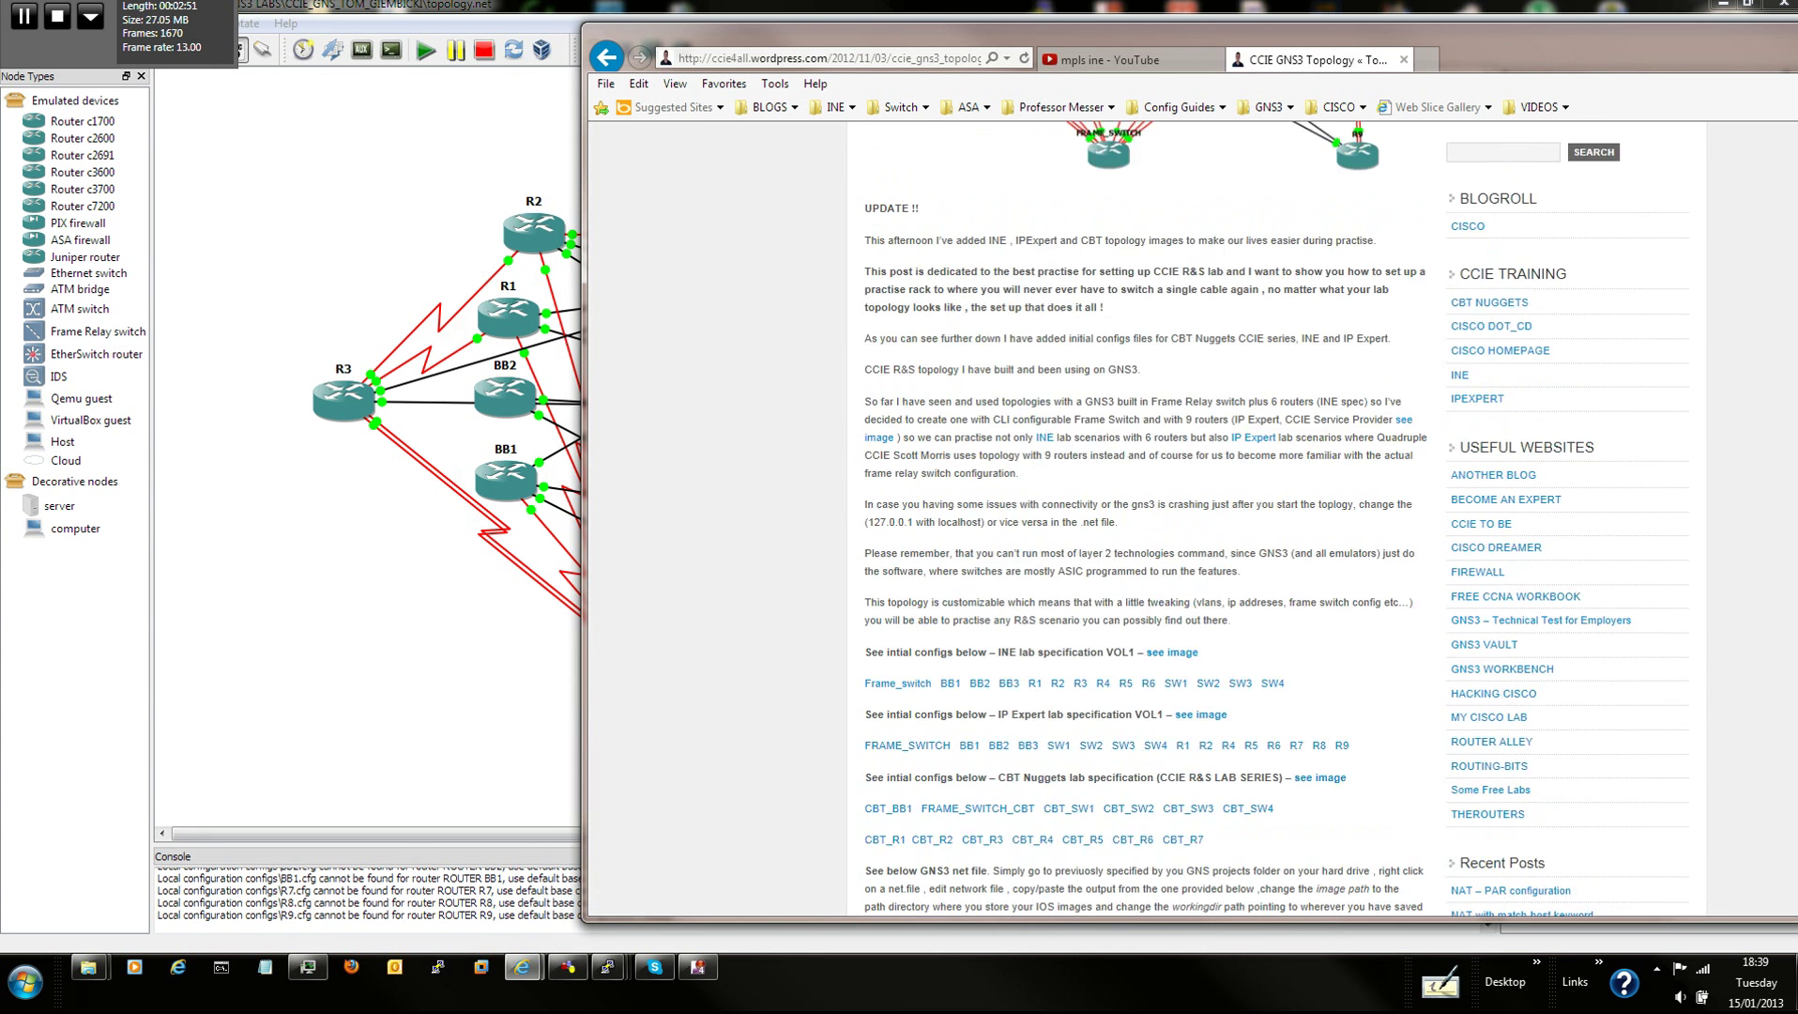
click(1527, 543)
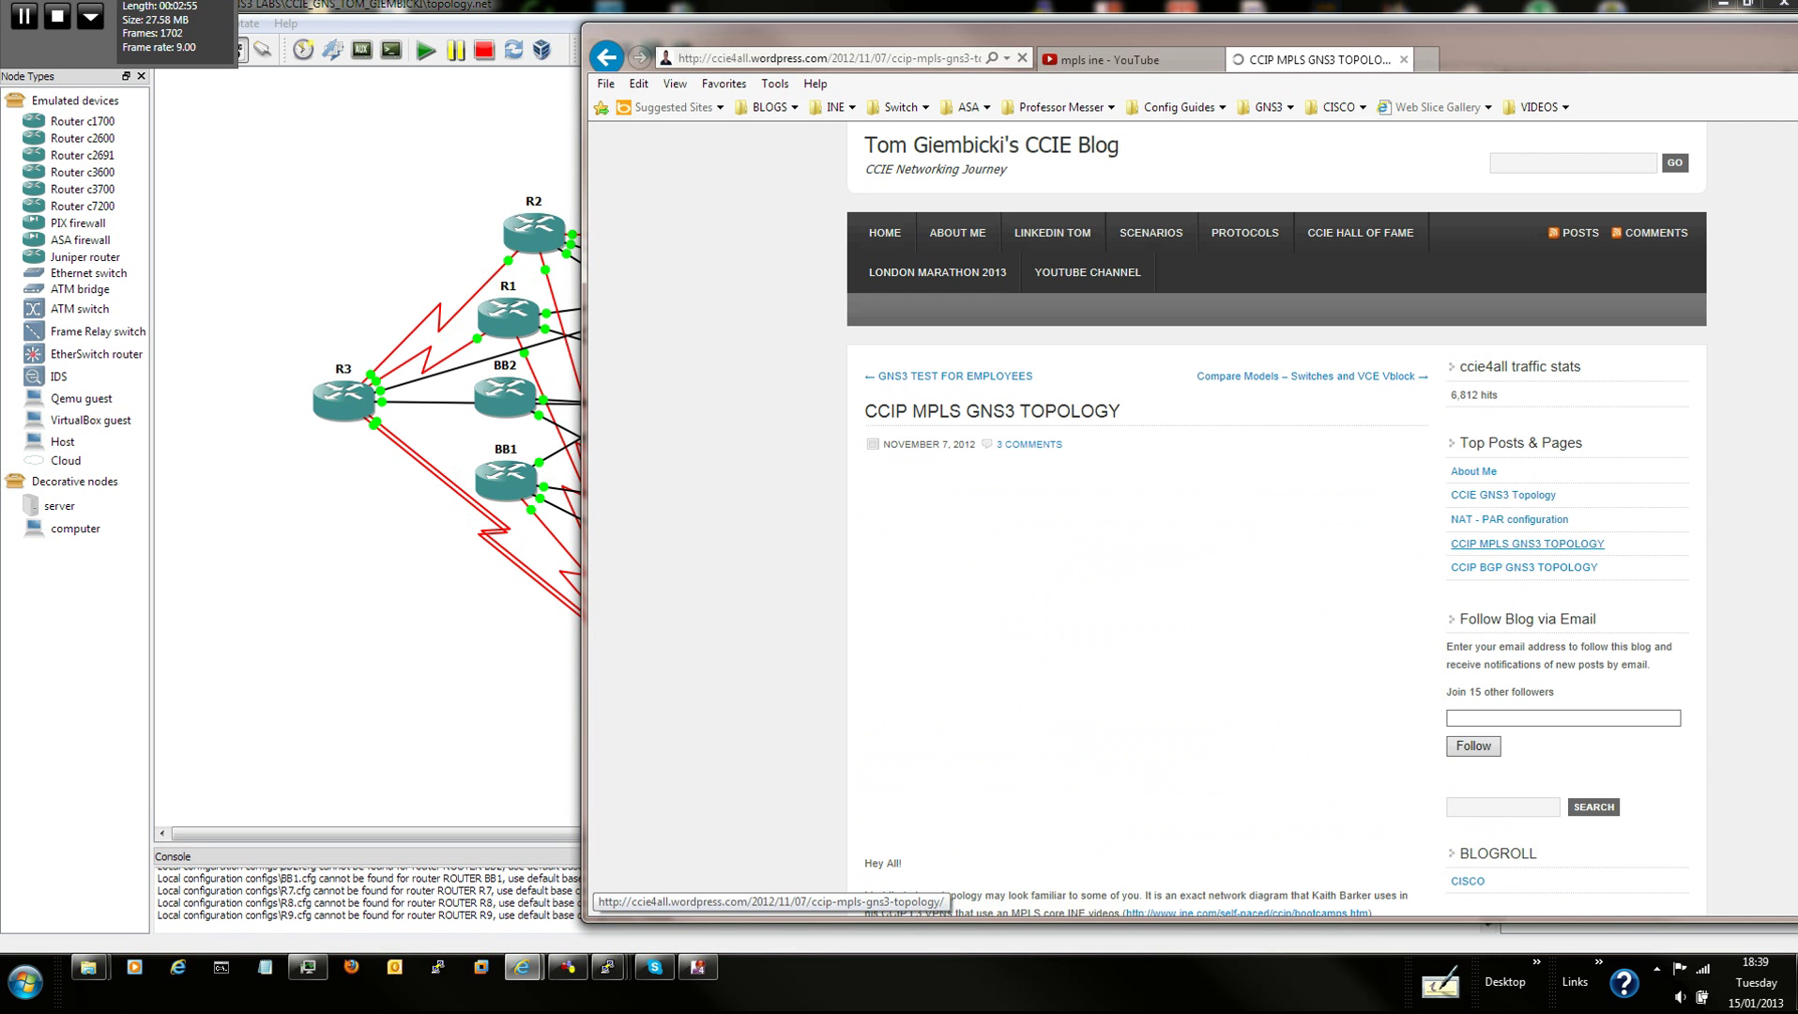
scroll(1184, 550, down, 3)
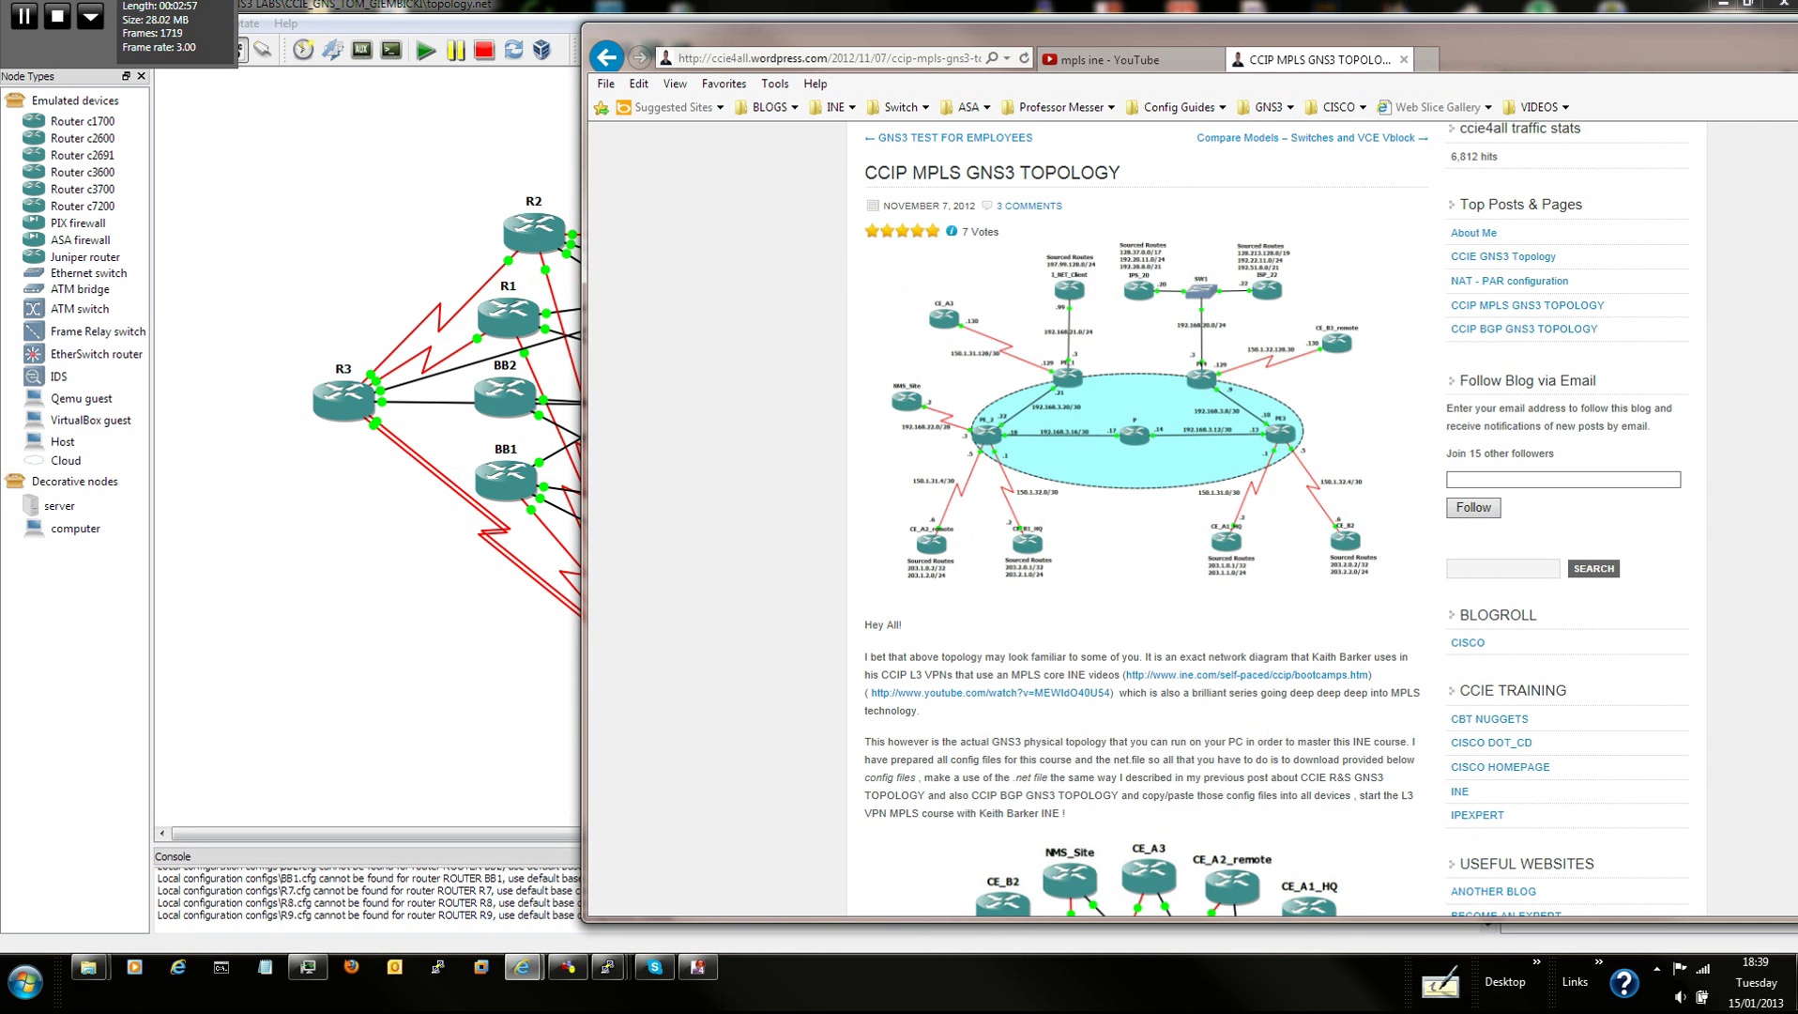
Compare the blog post's CCIP MPLS topology diagram and description with the "MPLS in a Nutshell" YouTube result
click(1130, 60)
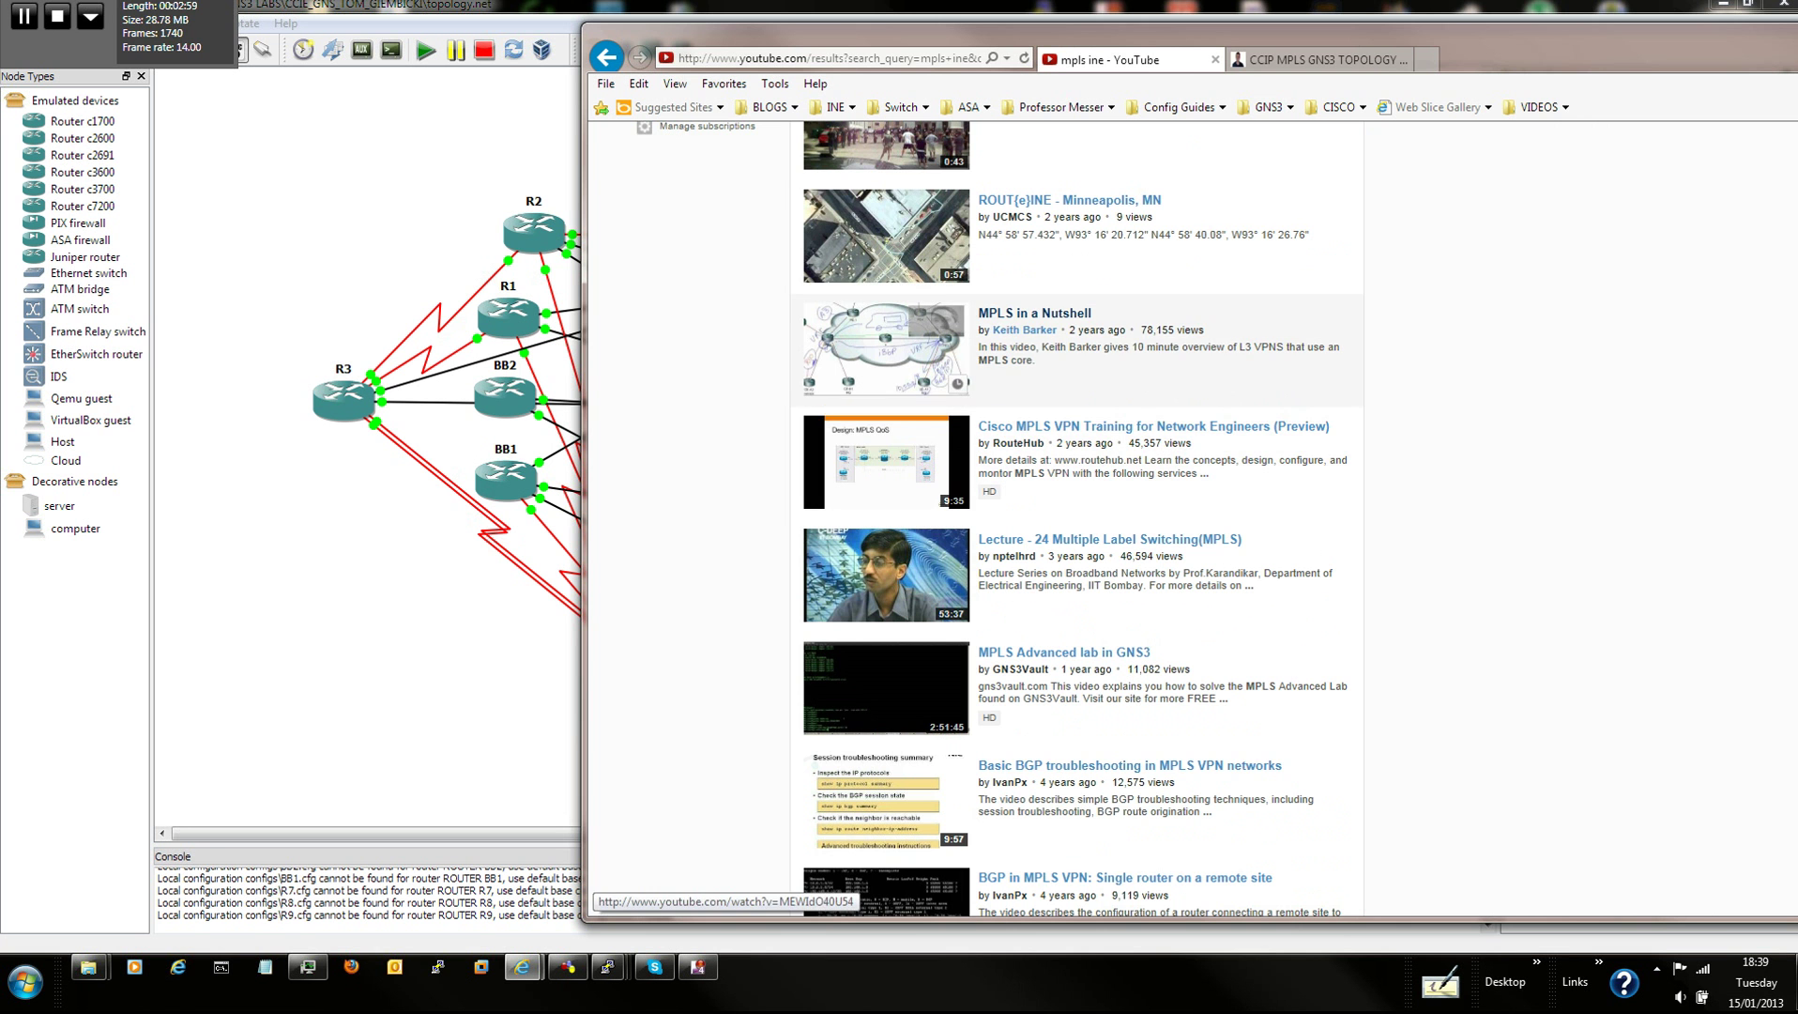
key(ctrl+Tab)
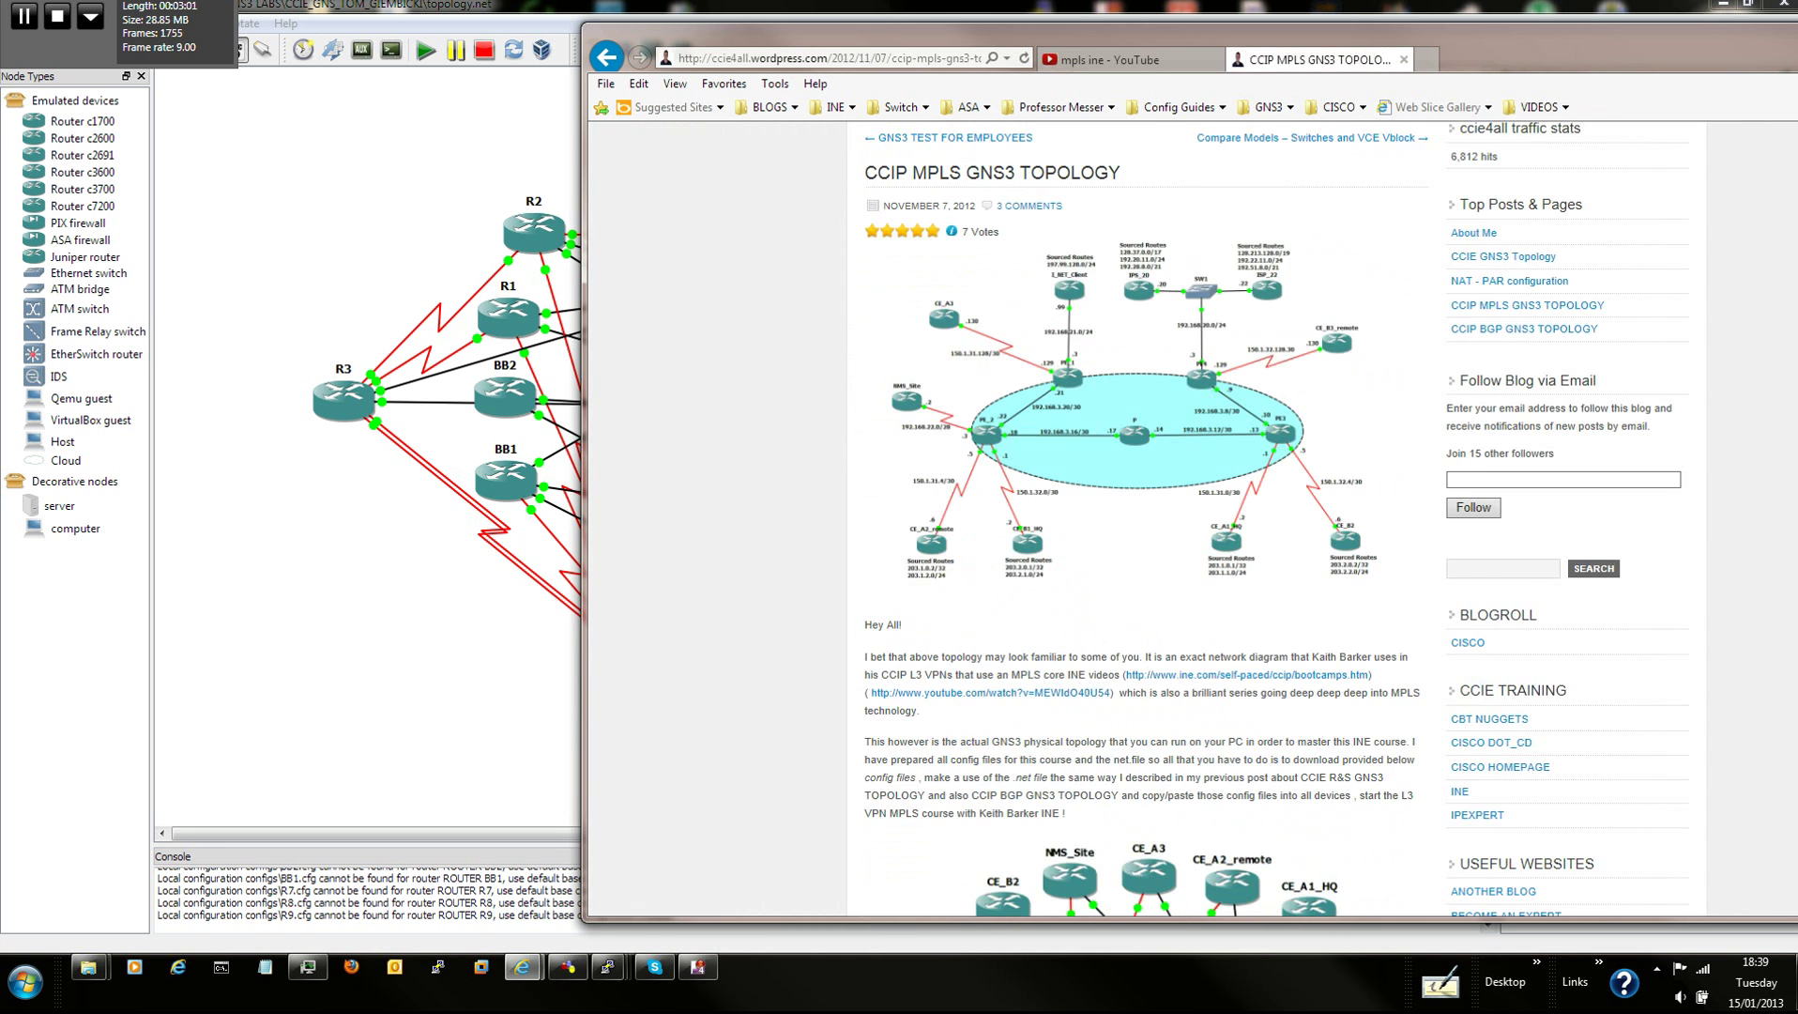
scroll(1135, 516, down, 5)
scroll(1136, 516, up, 5)
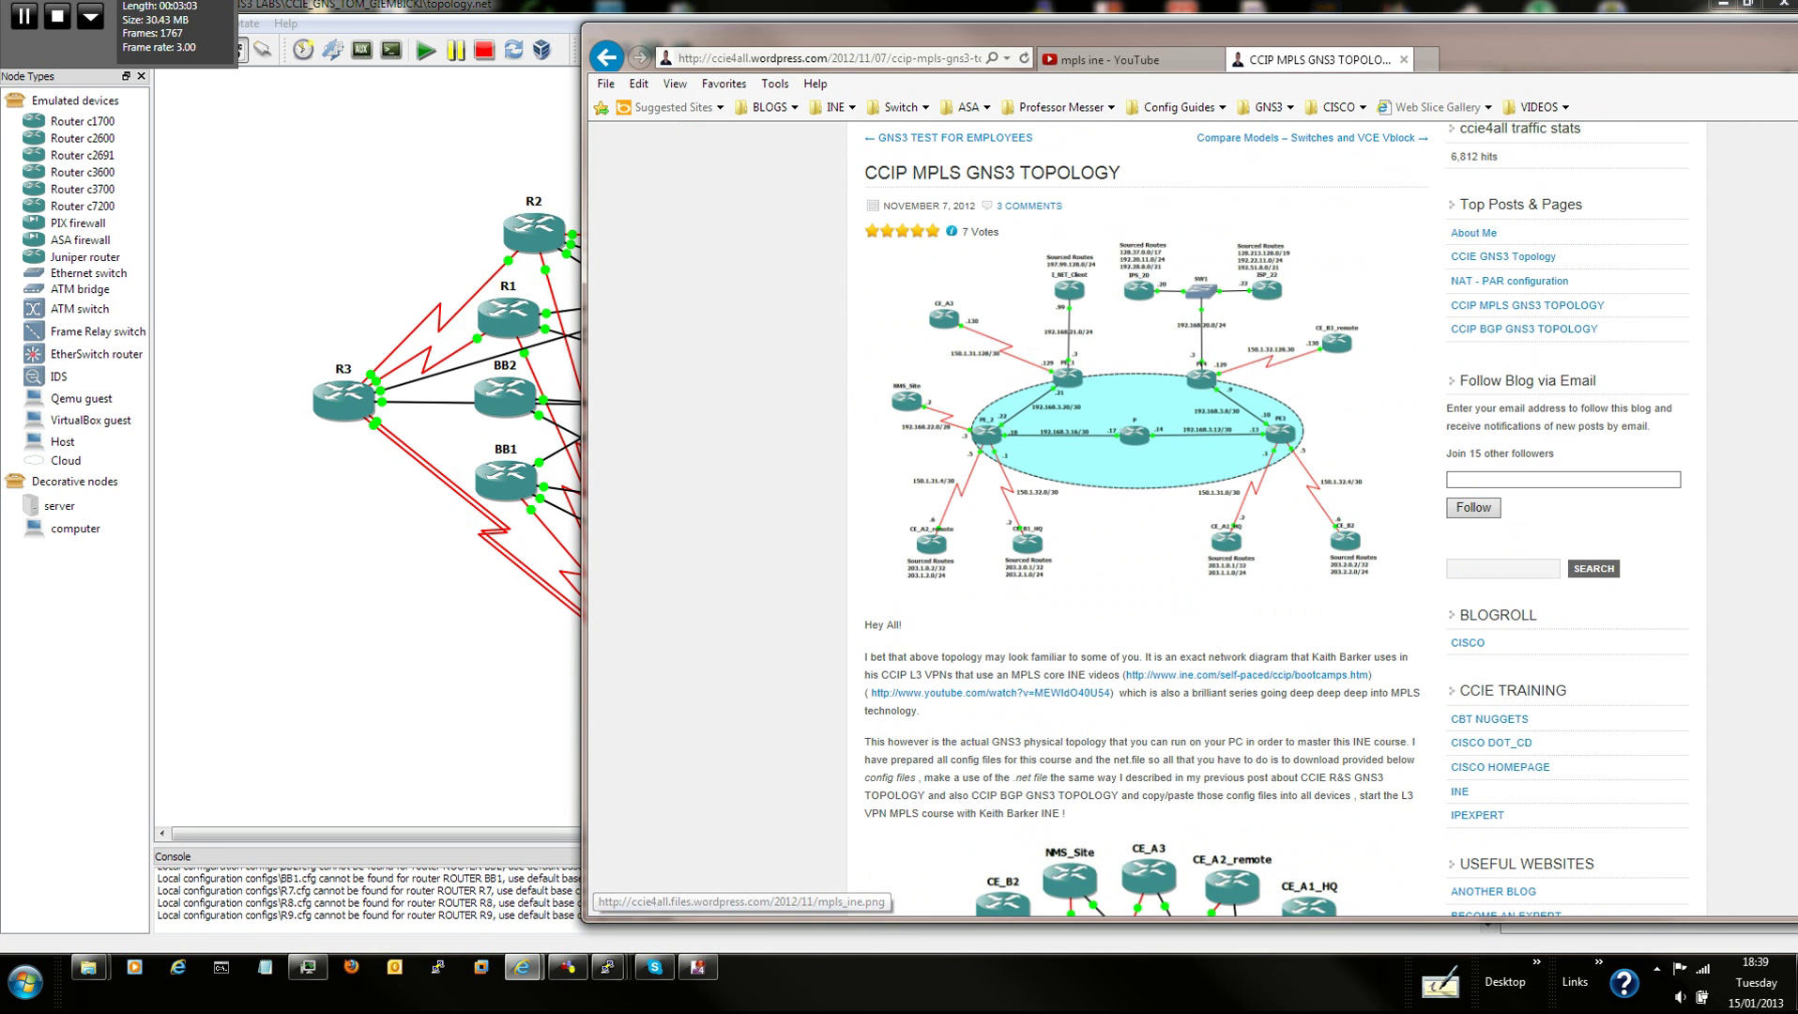
scroll(1136, 516, up, 2)
Find and open the INEtraining video "108-CCIE Routing & Switching - ATC - MPLS Layer 3 VPN Verification & Troubleshooting" in the YouTube results
key(ctrl+Tab)
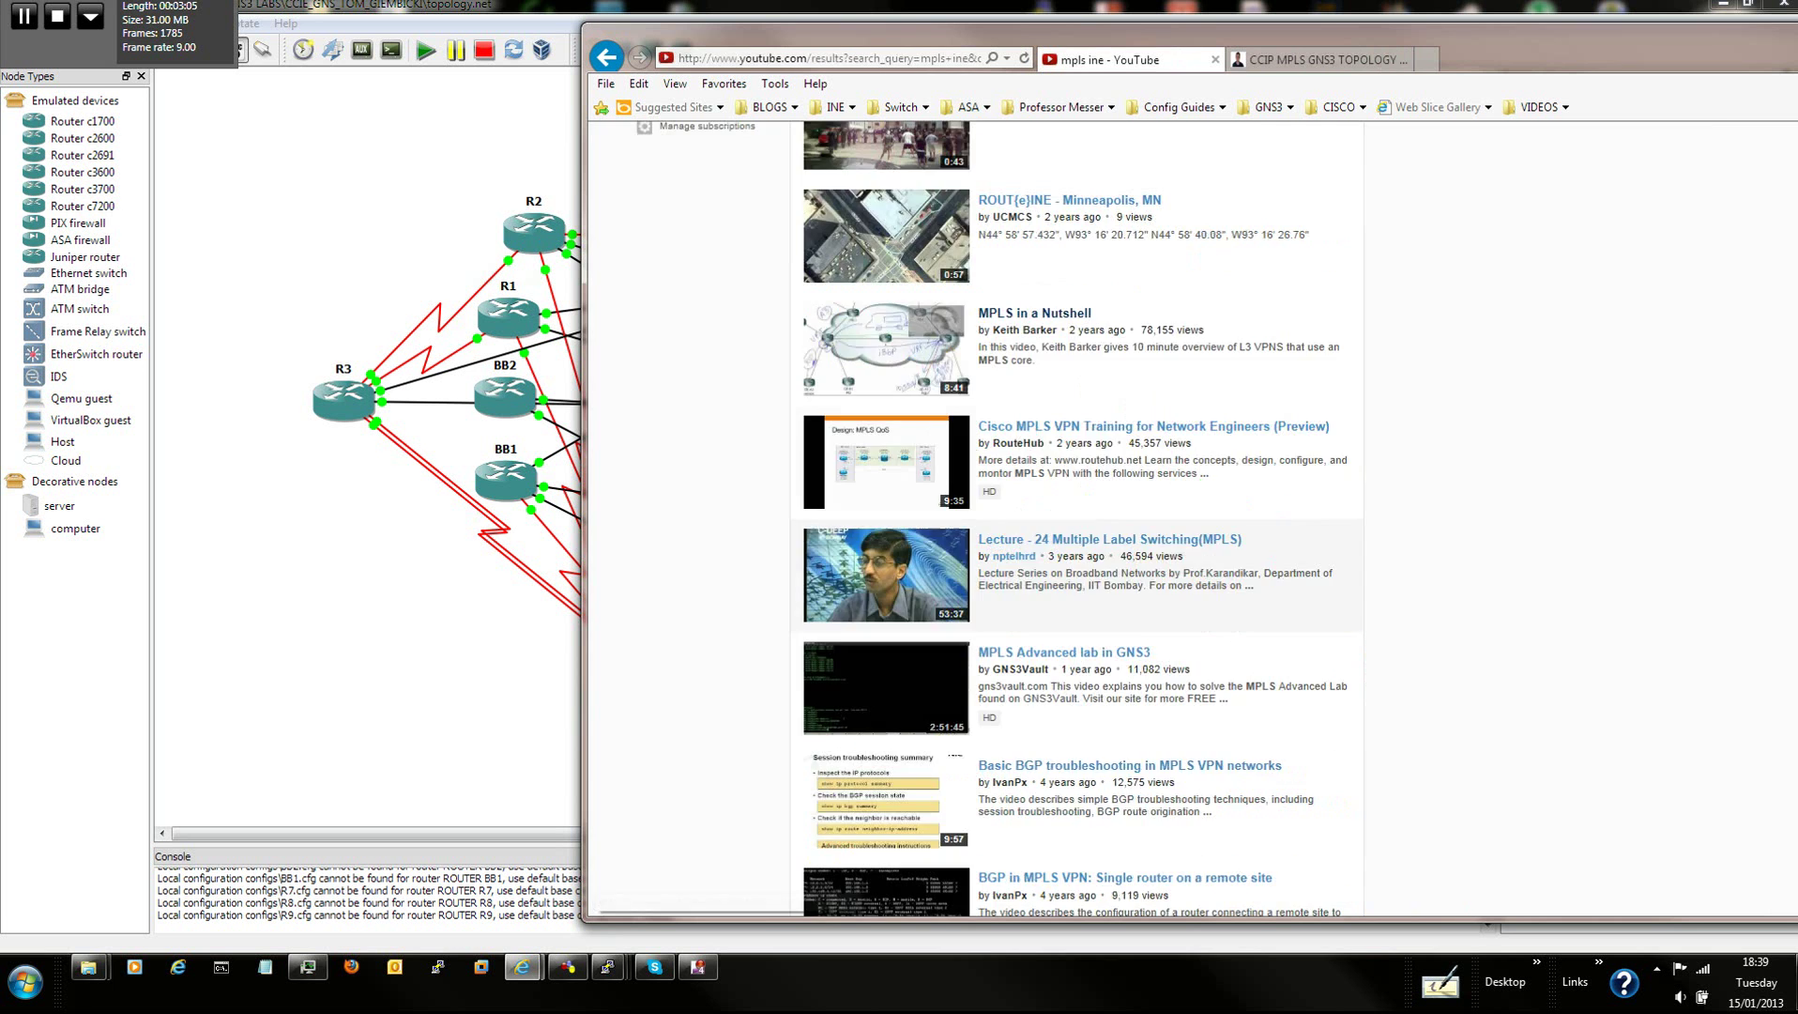
scroll(1078, 517, down, 4)
scroll(1077, 516, down, 4)
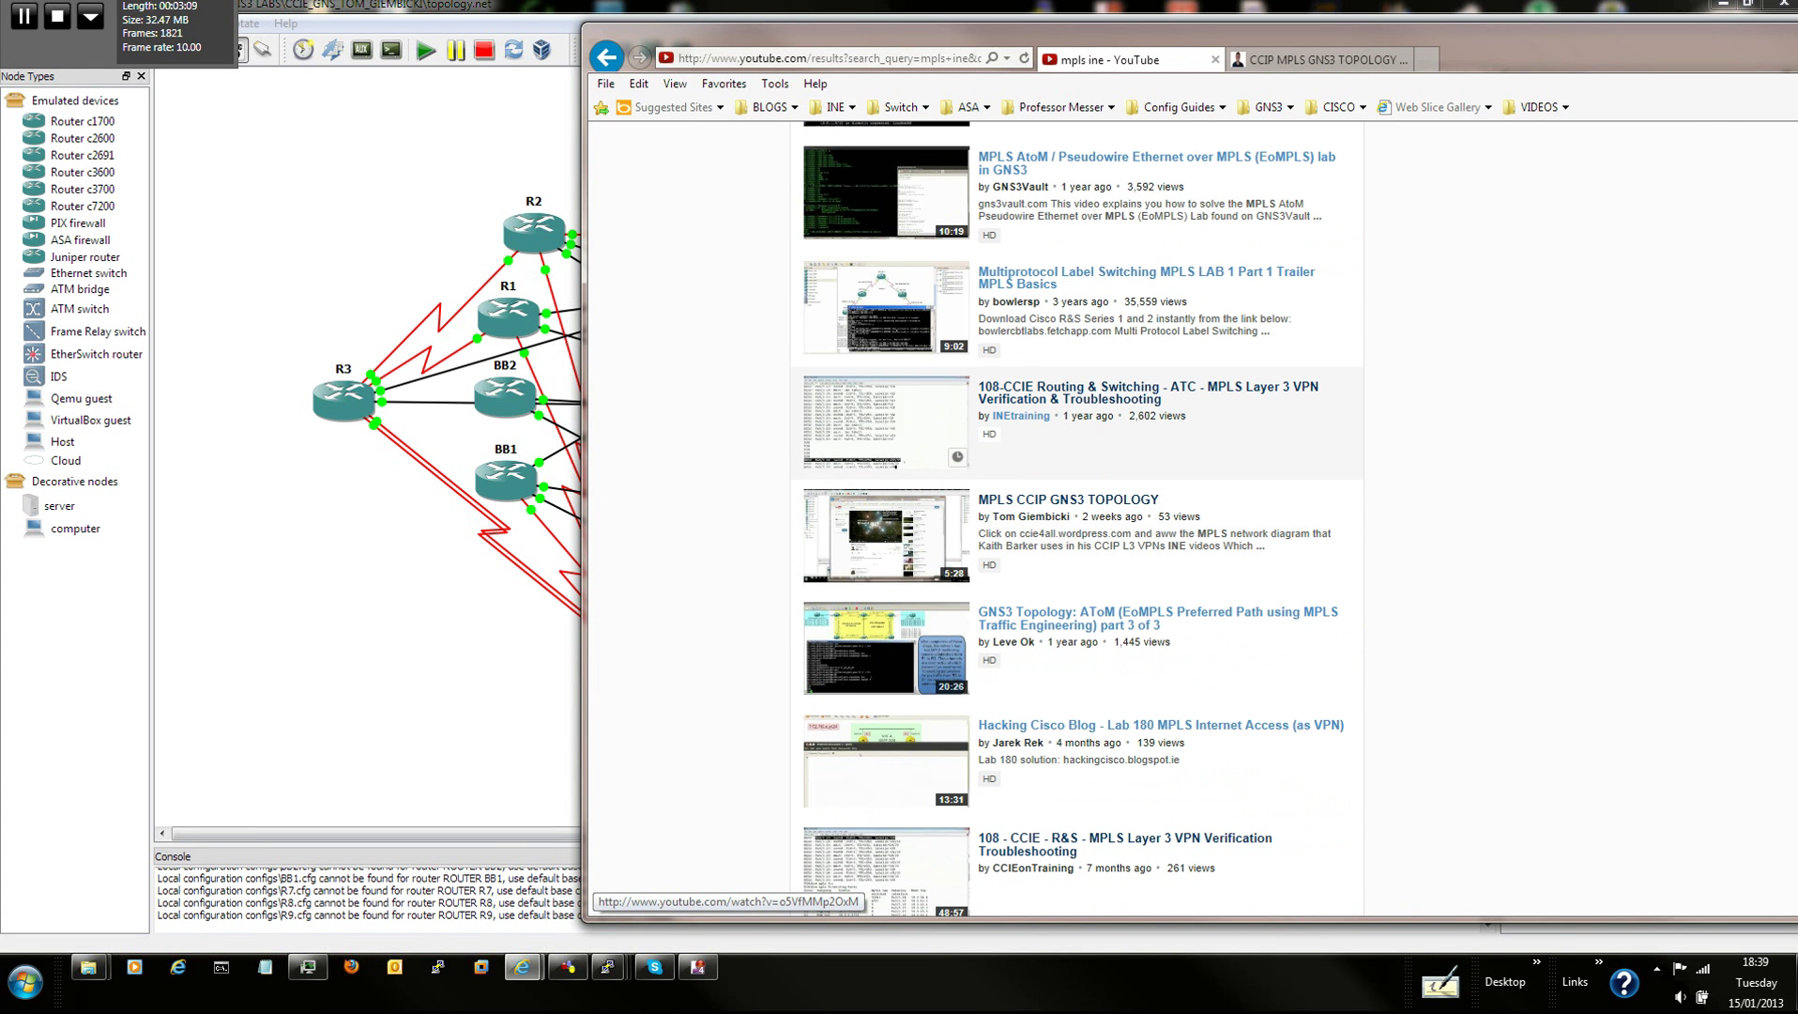
click(886, 423)
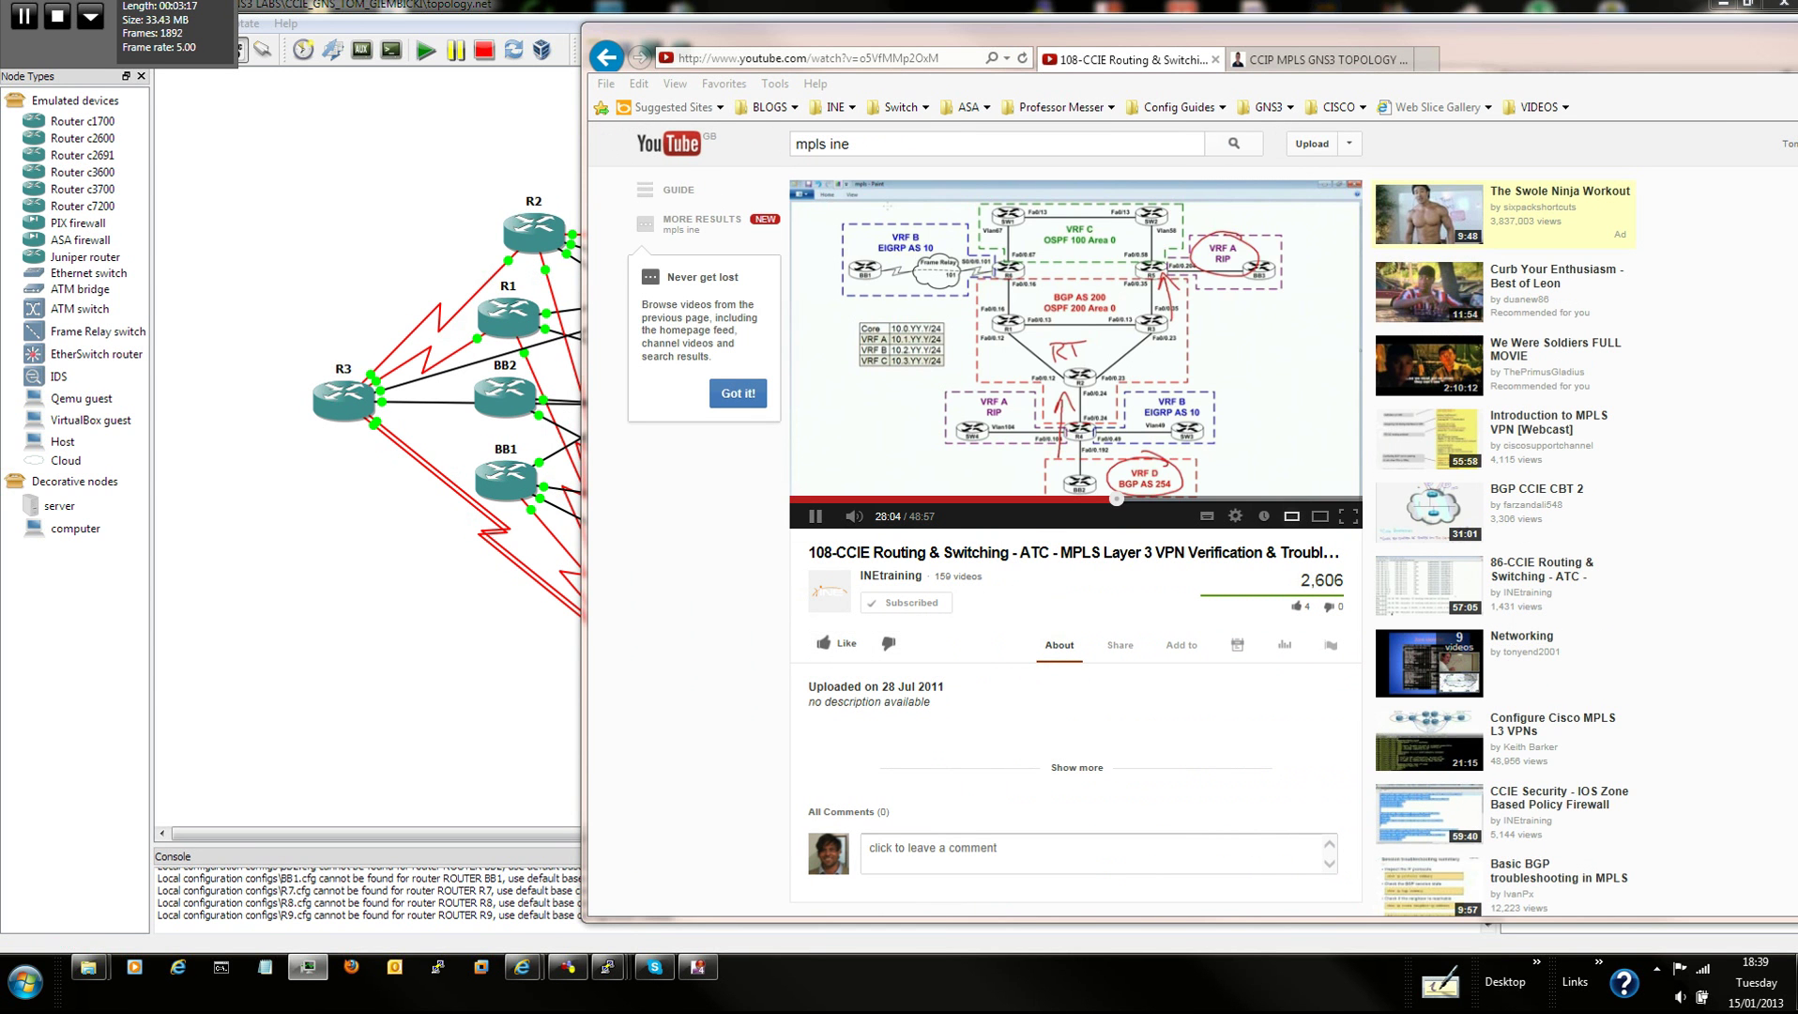
Rewind the video to its opening seconds, pause it at 00:18 on the unmarked VRF topology diagram, and reposition the browser window
click(815, 516)
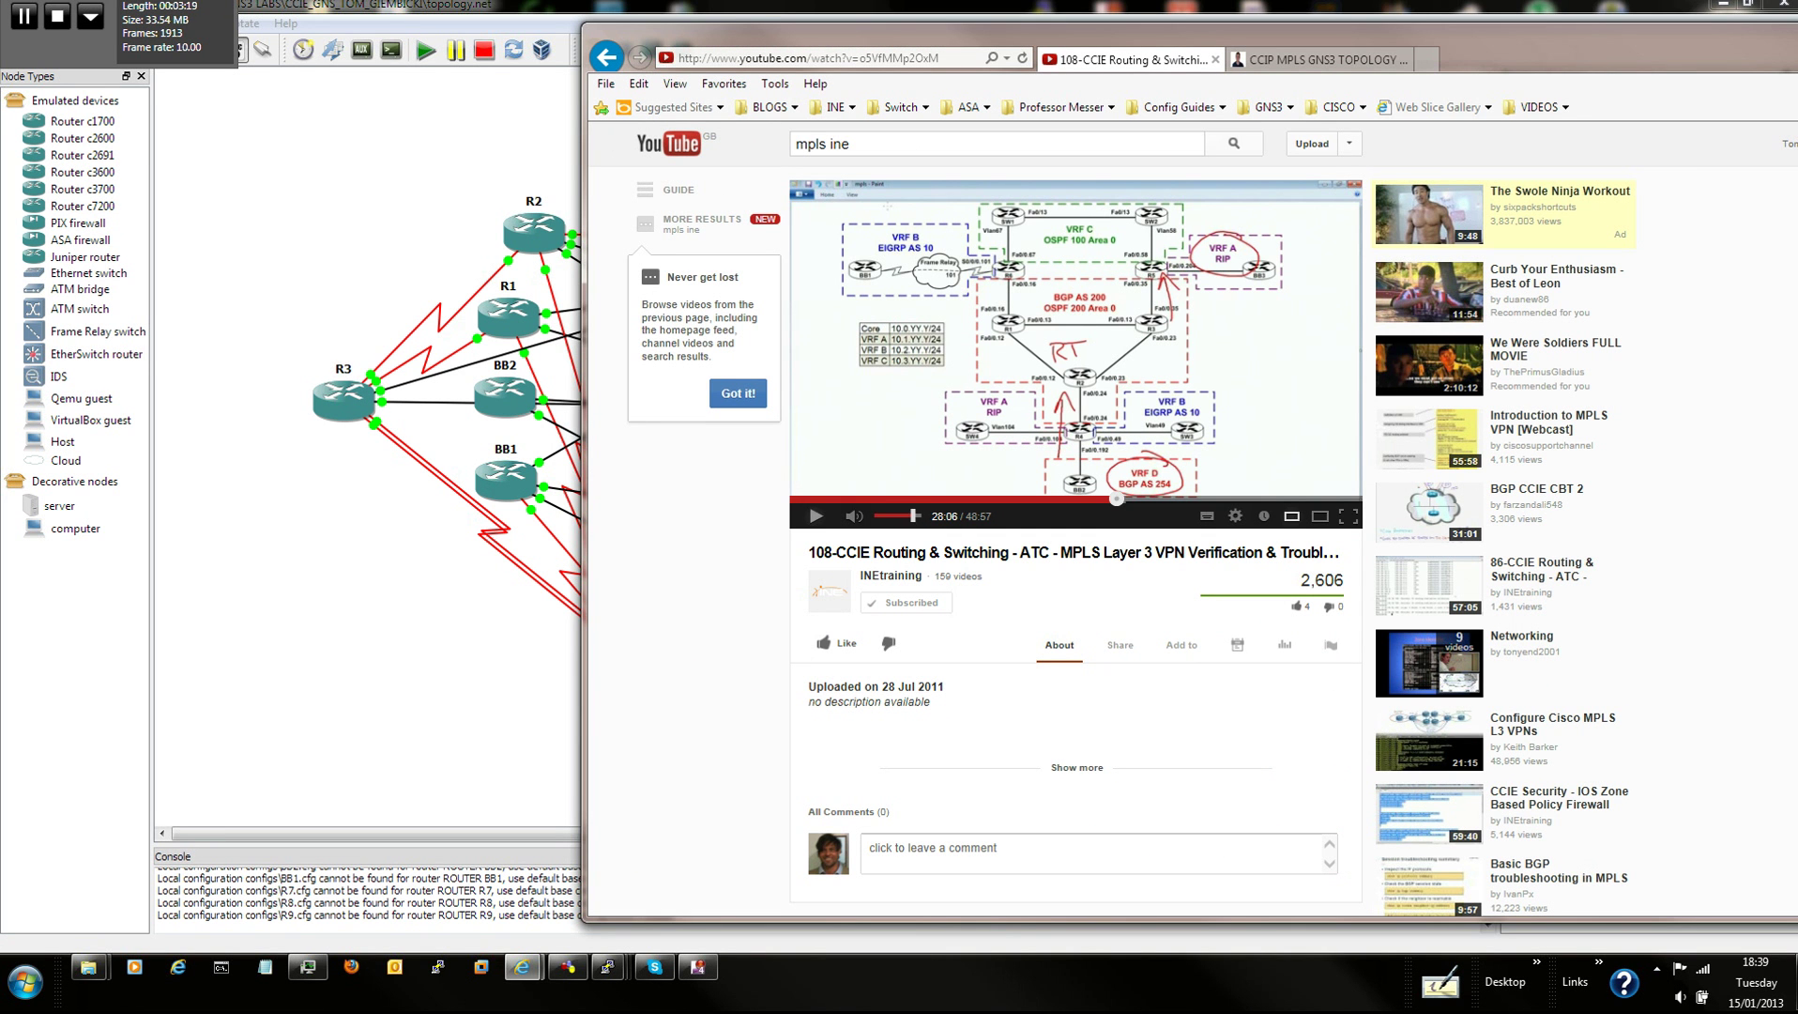
click(798, 498)
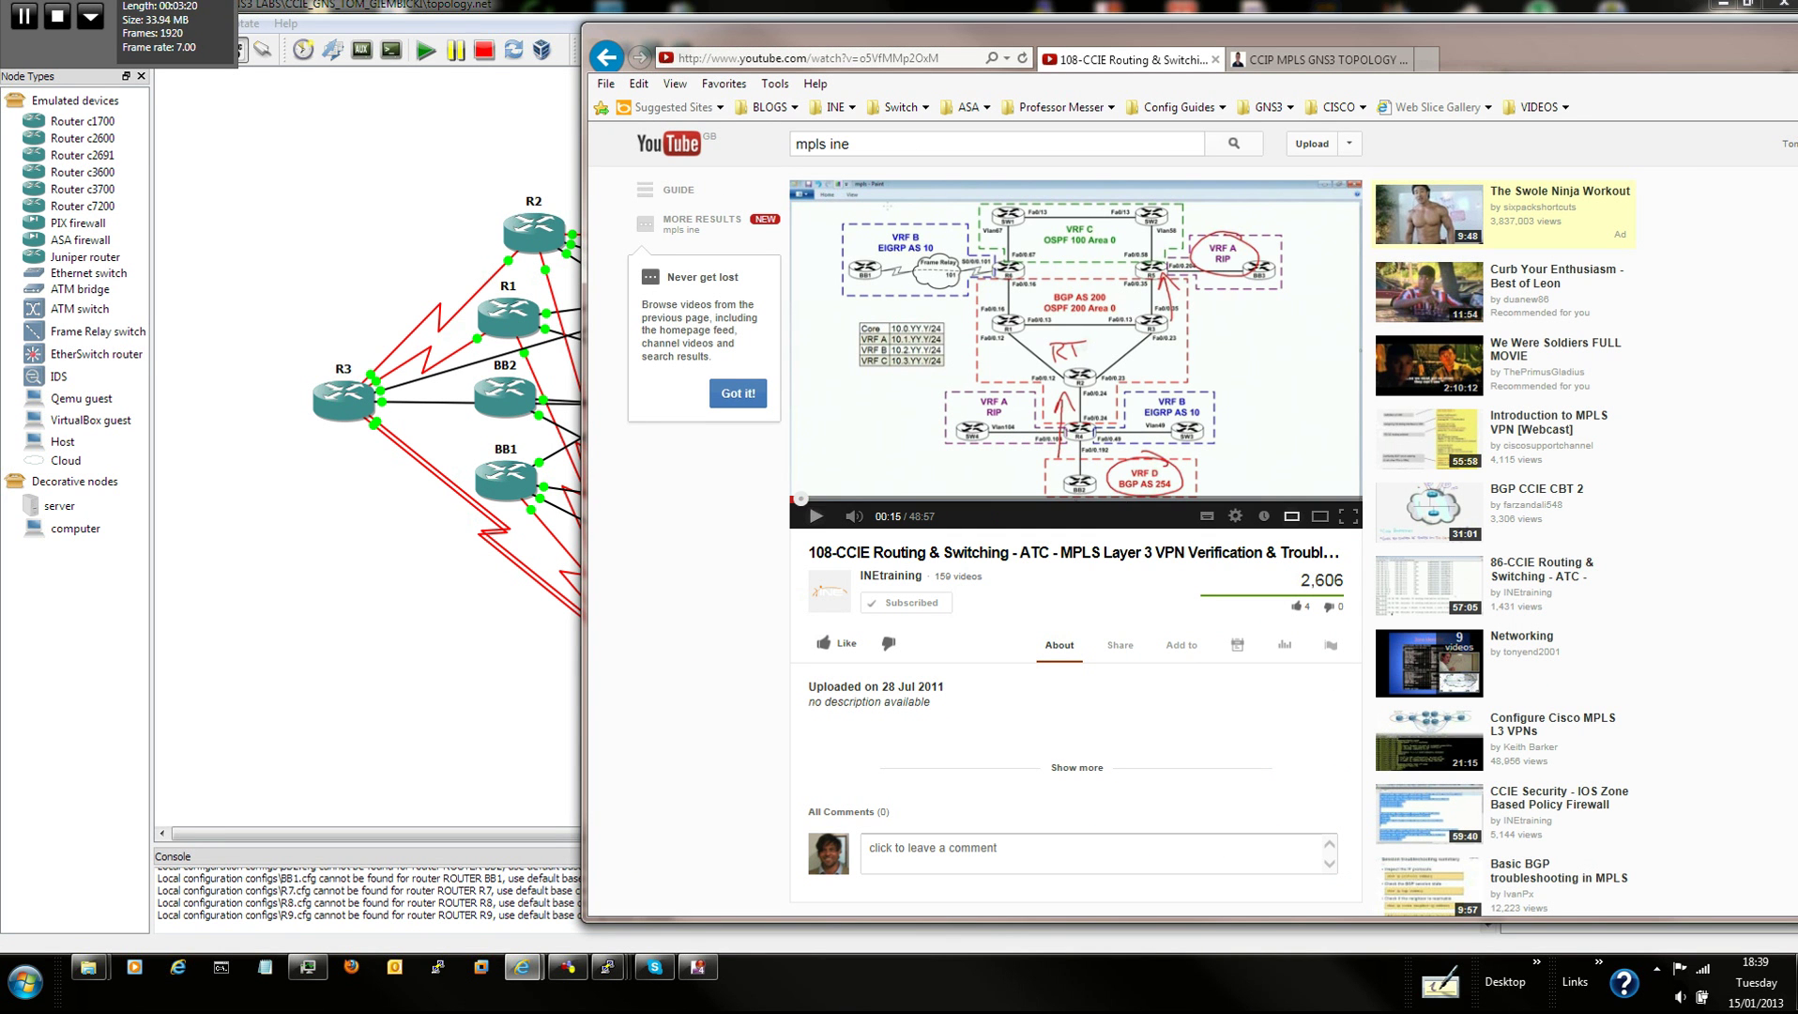
click(814, 515)
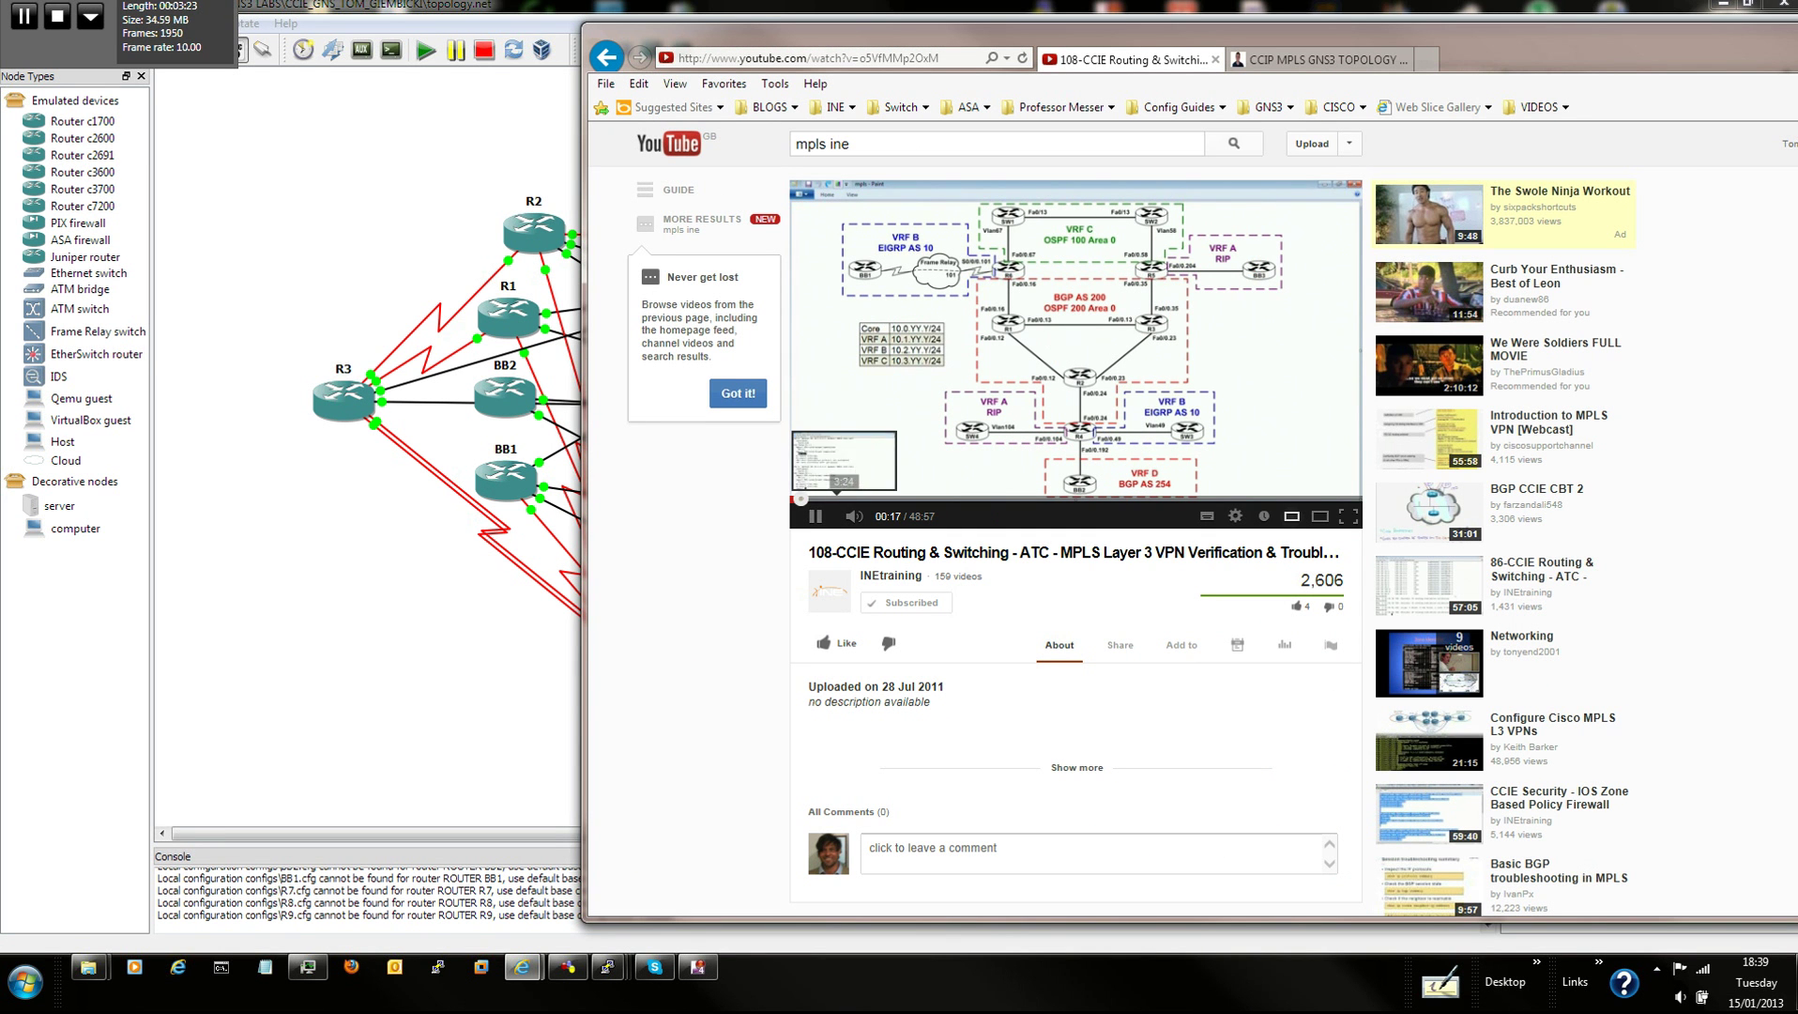
click(815, 515)
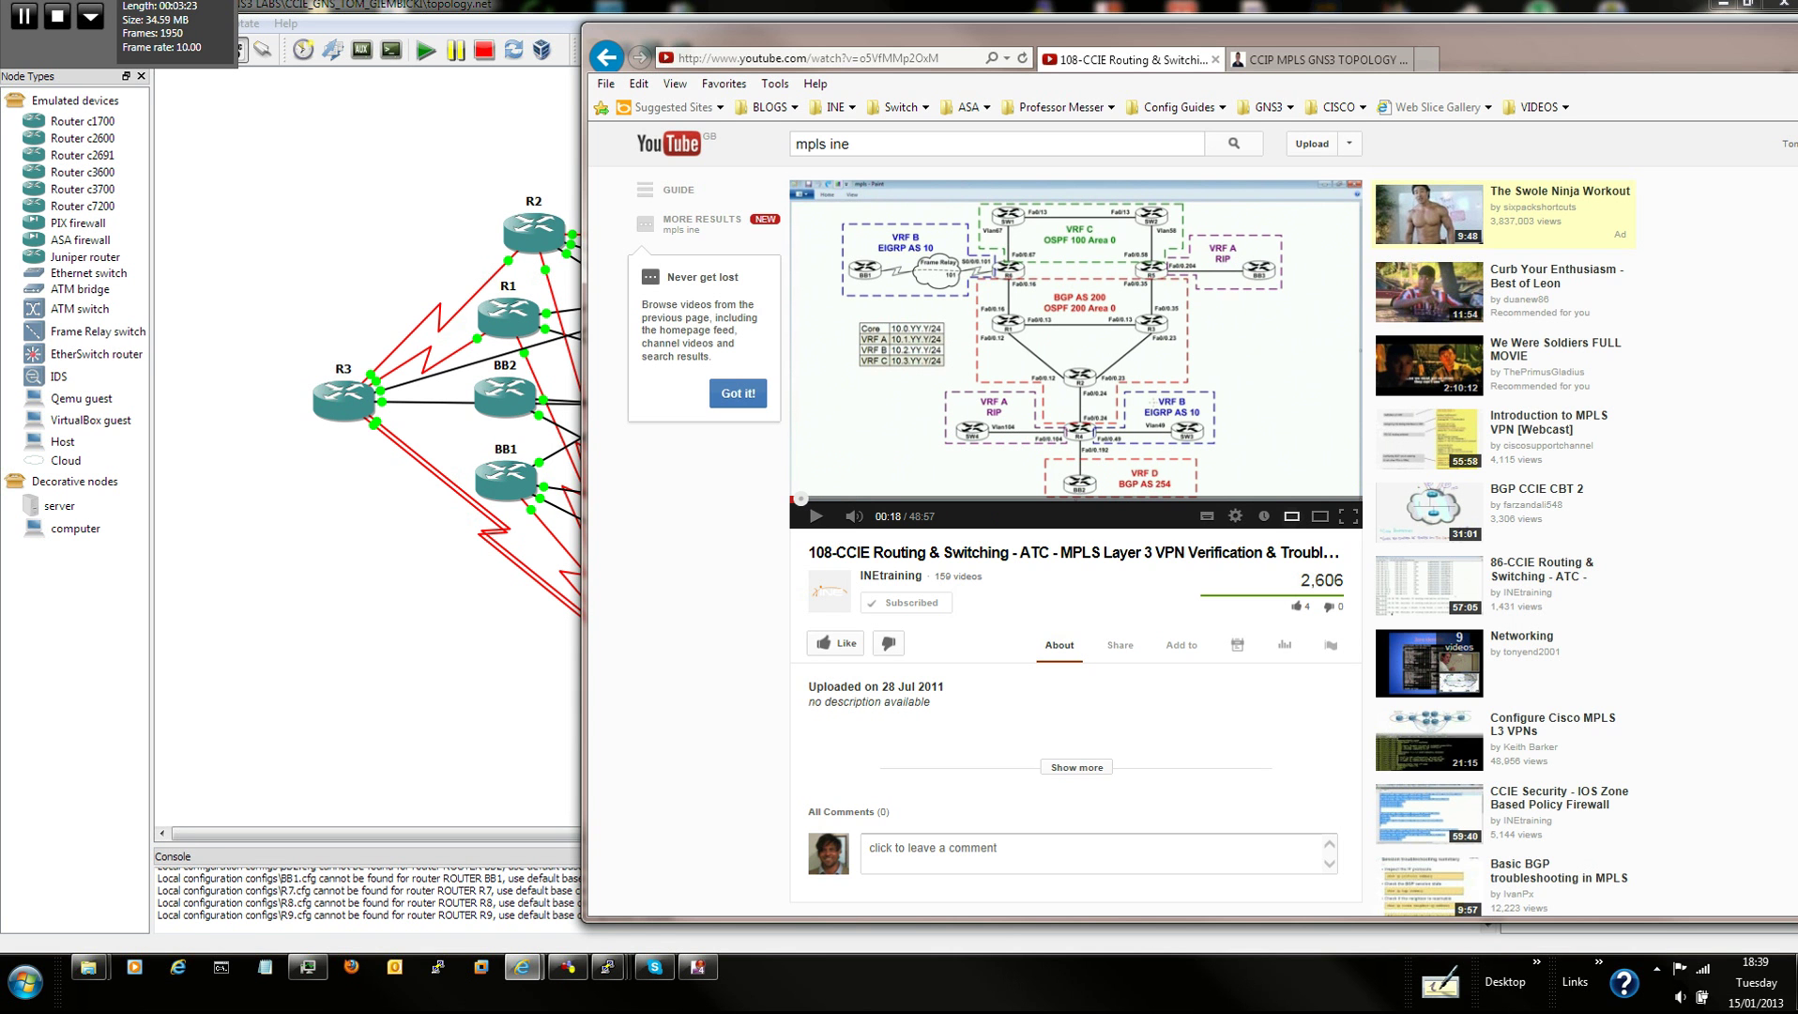
drag(938, 35, 1025, 29)
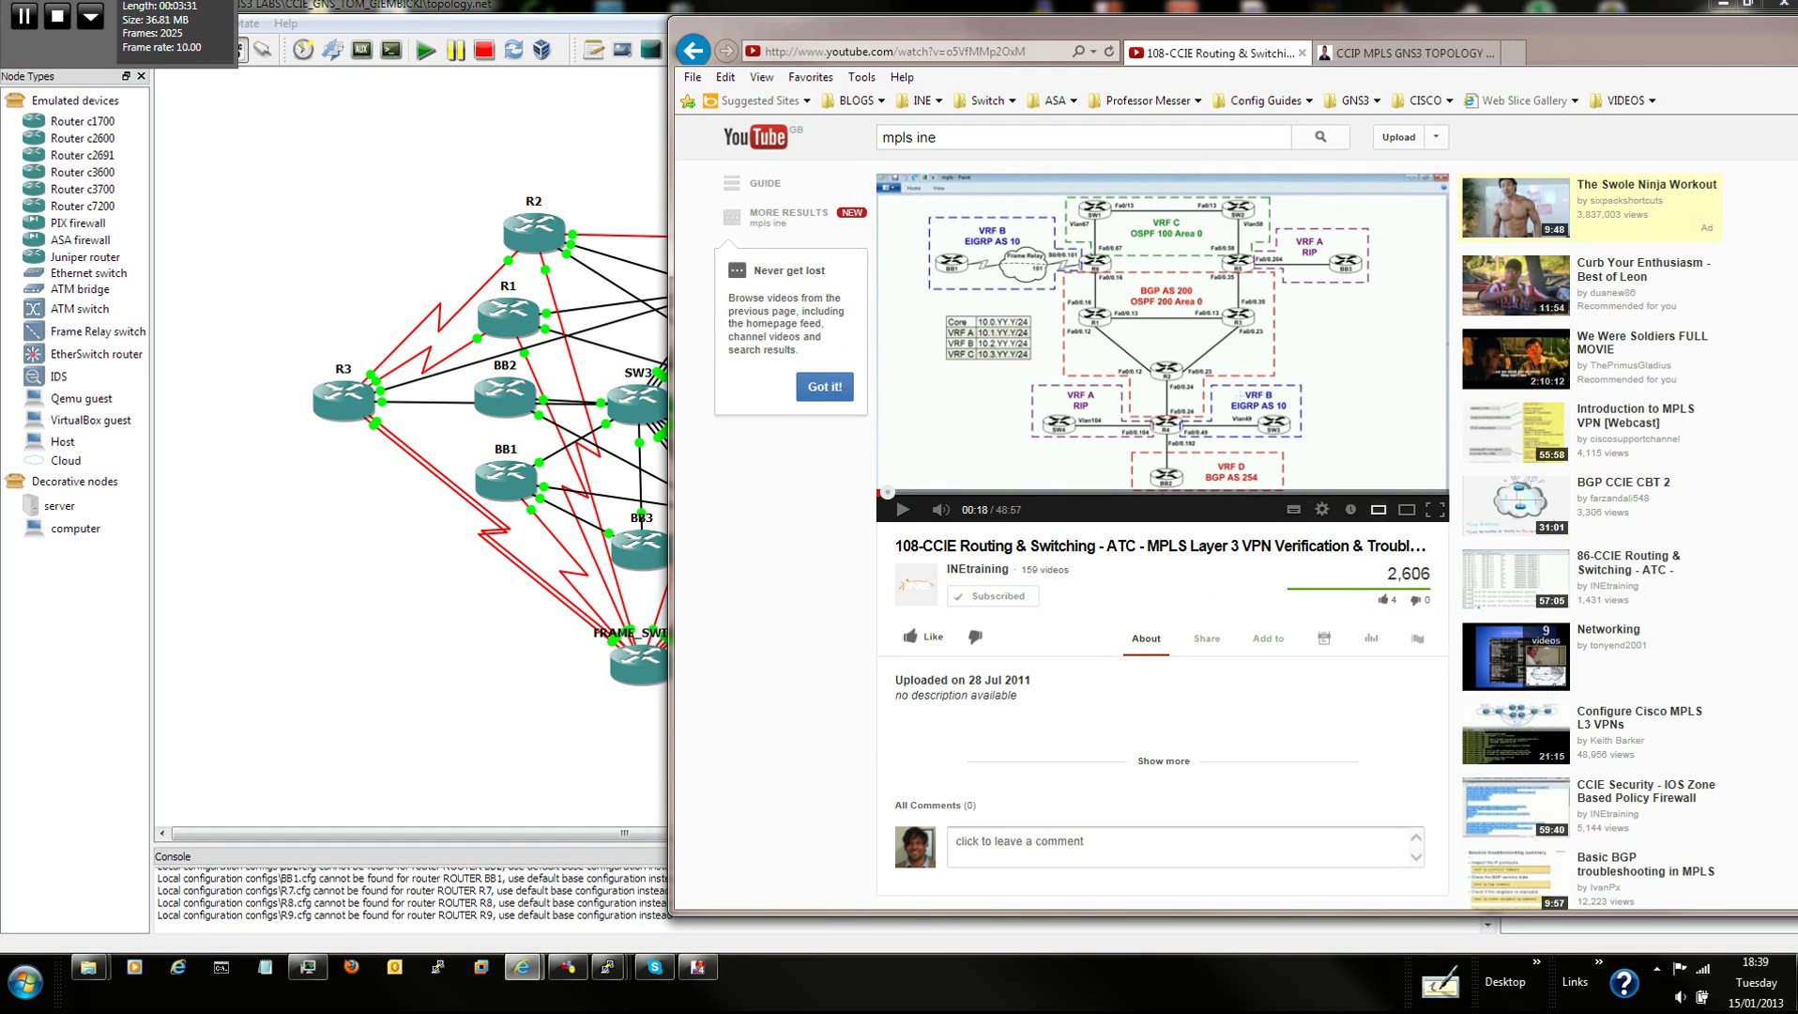
drag(1025, 29, 882, 20)
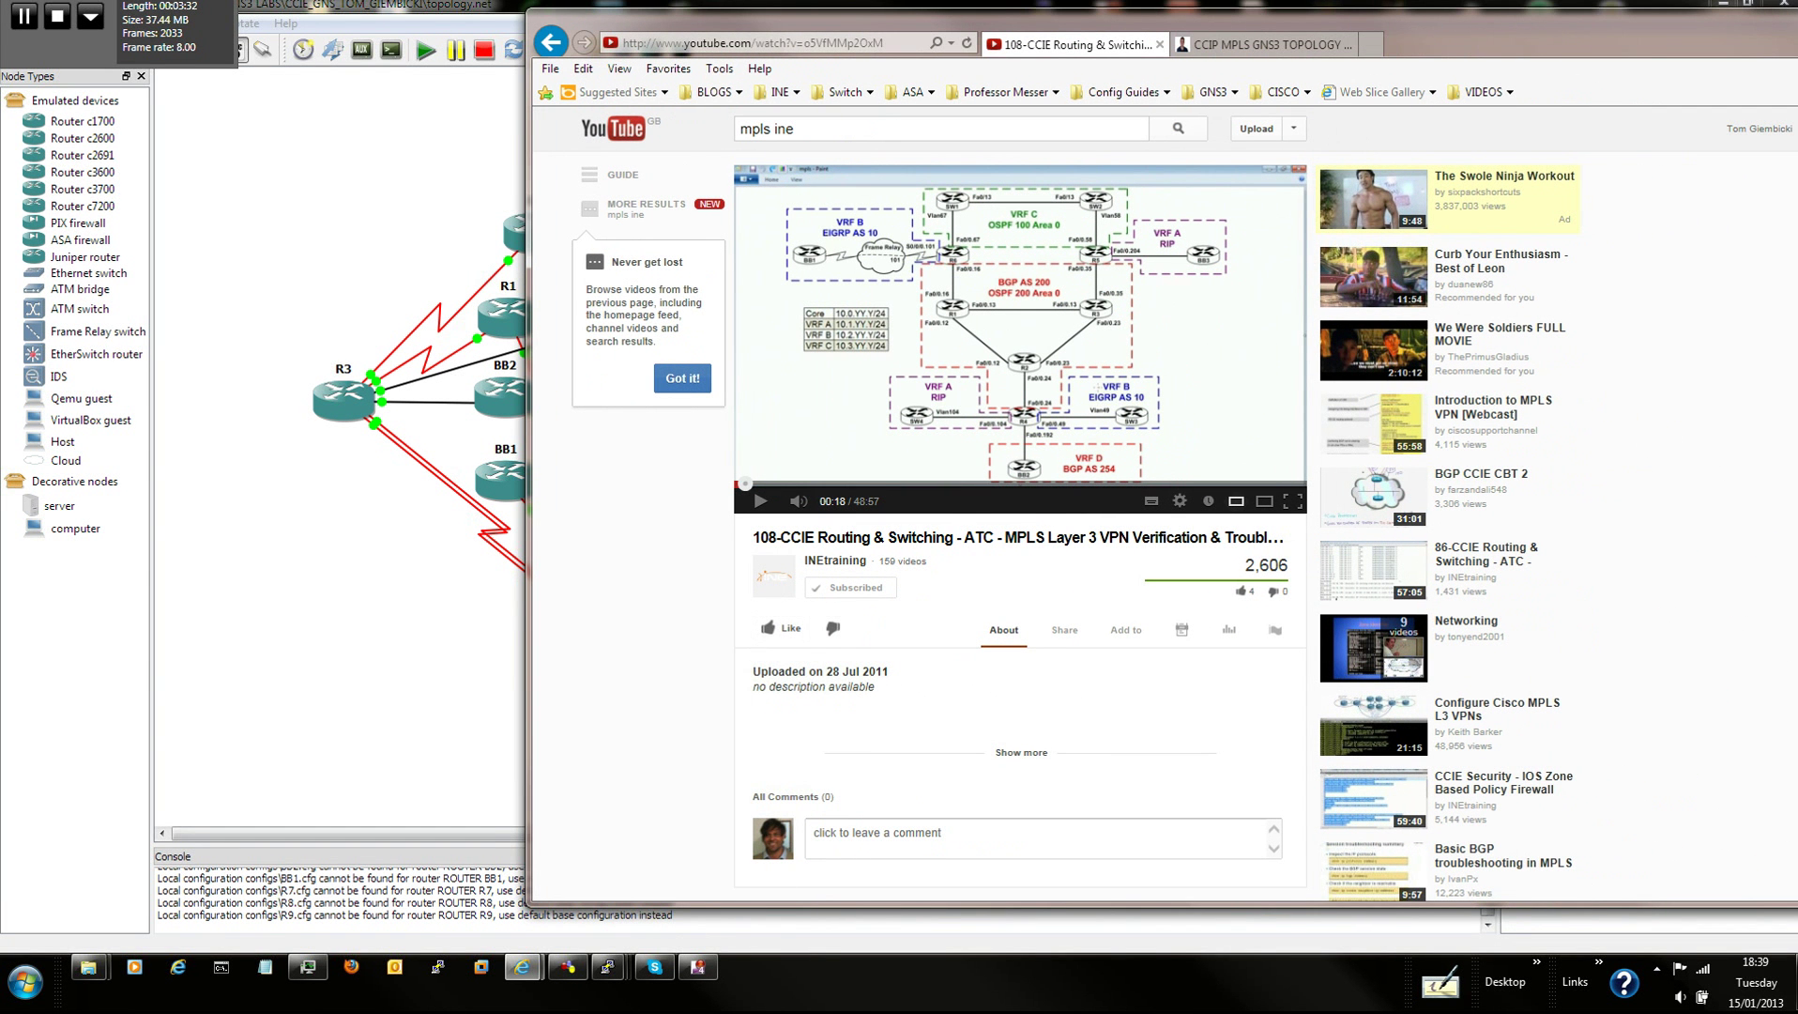
Bring up the R2 console and display its running configuration with "do sh run"
click(608, 967)
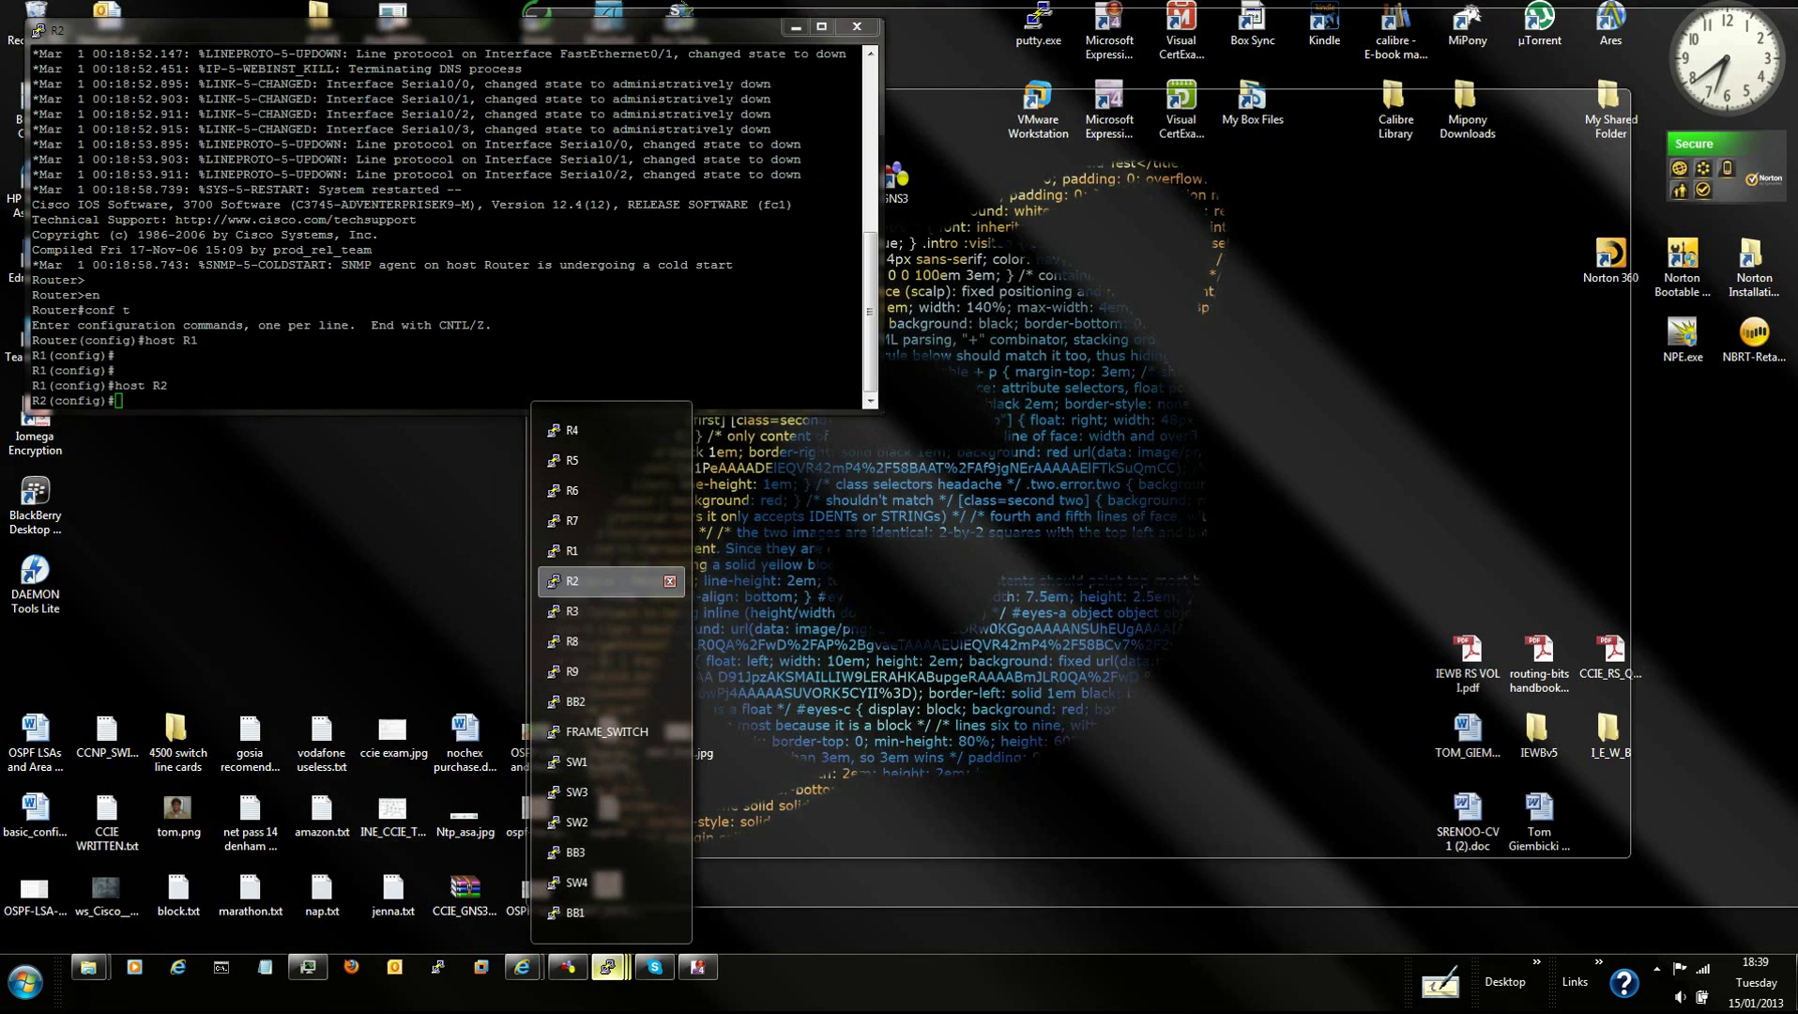
click(582, 581)
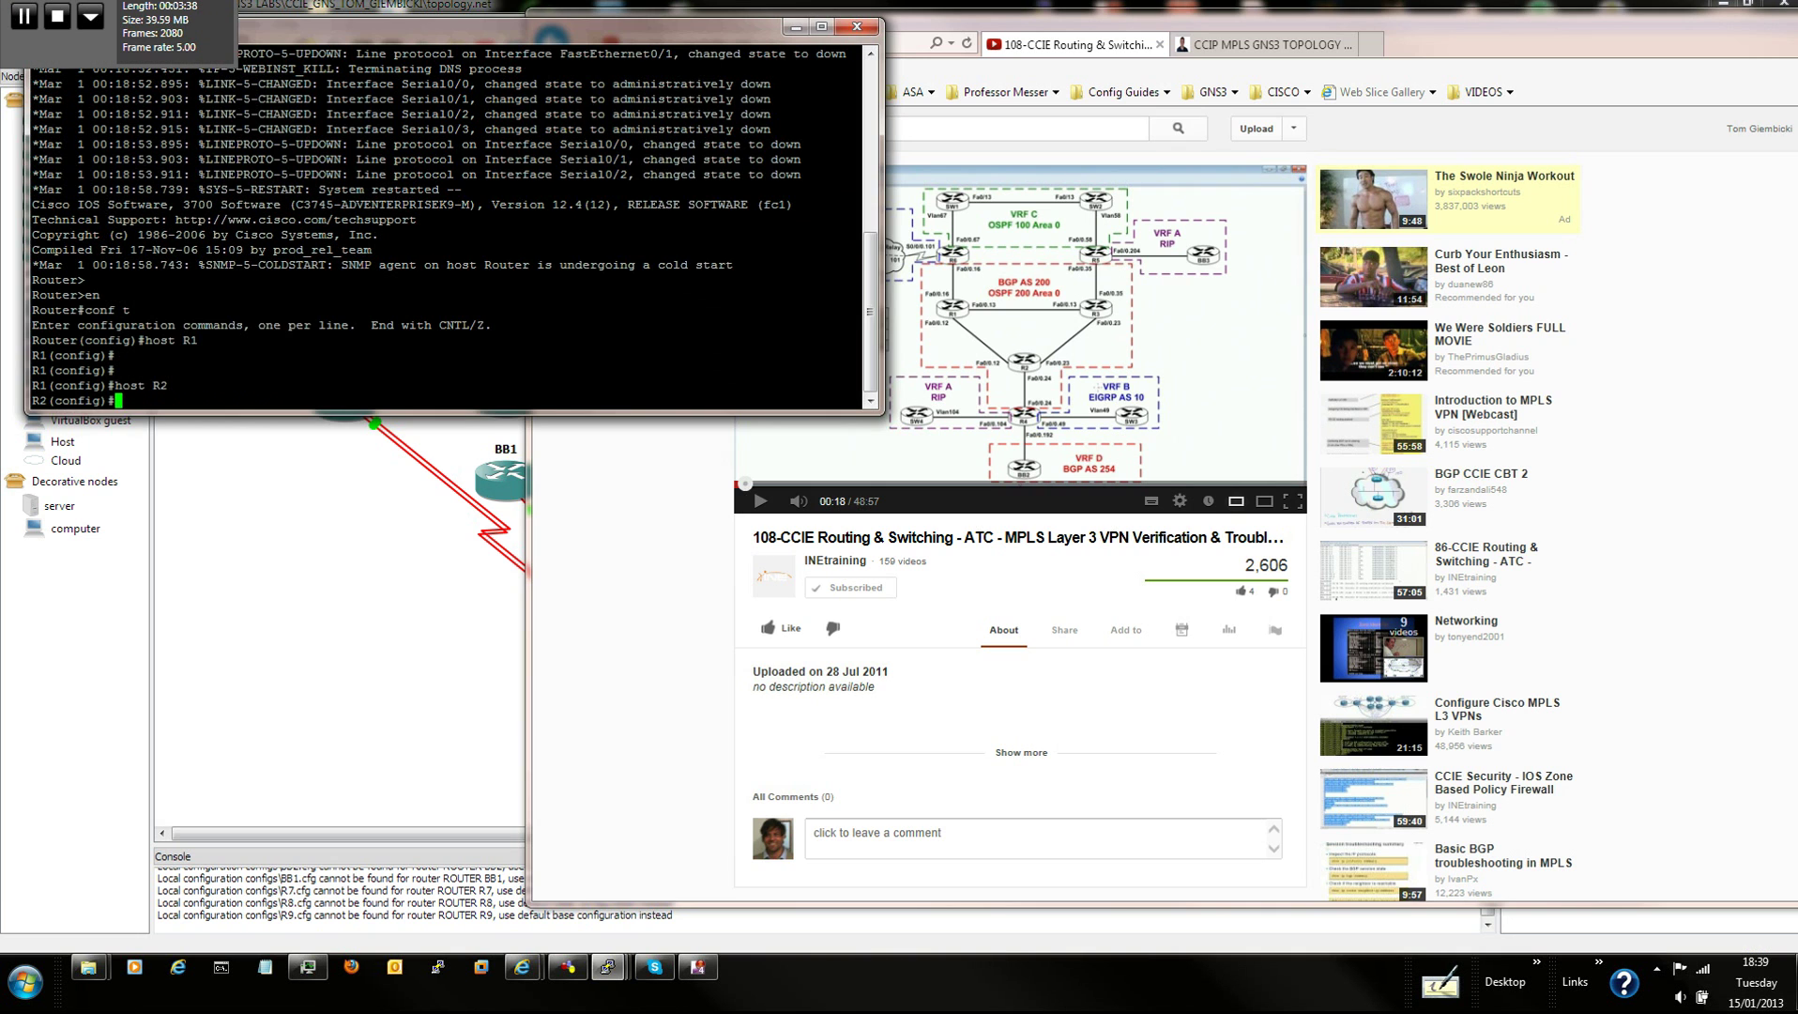
key(Return)
key(Return)
key(Return)
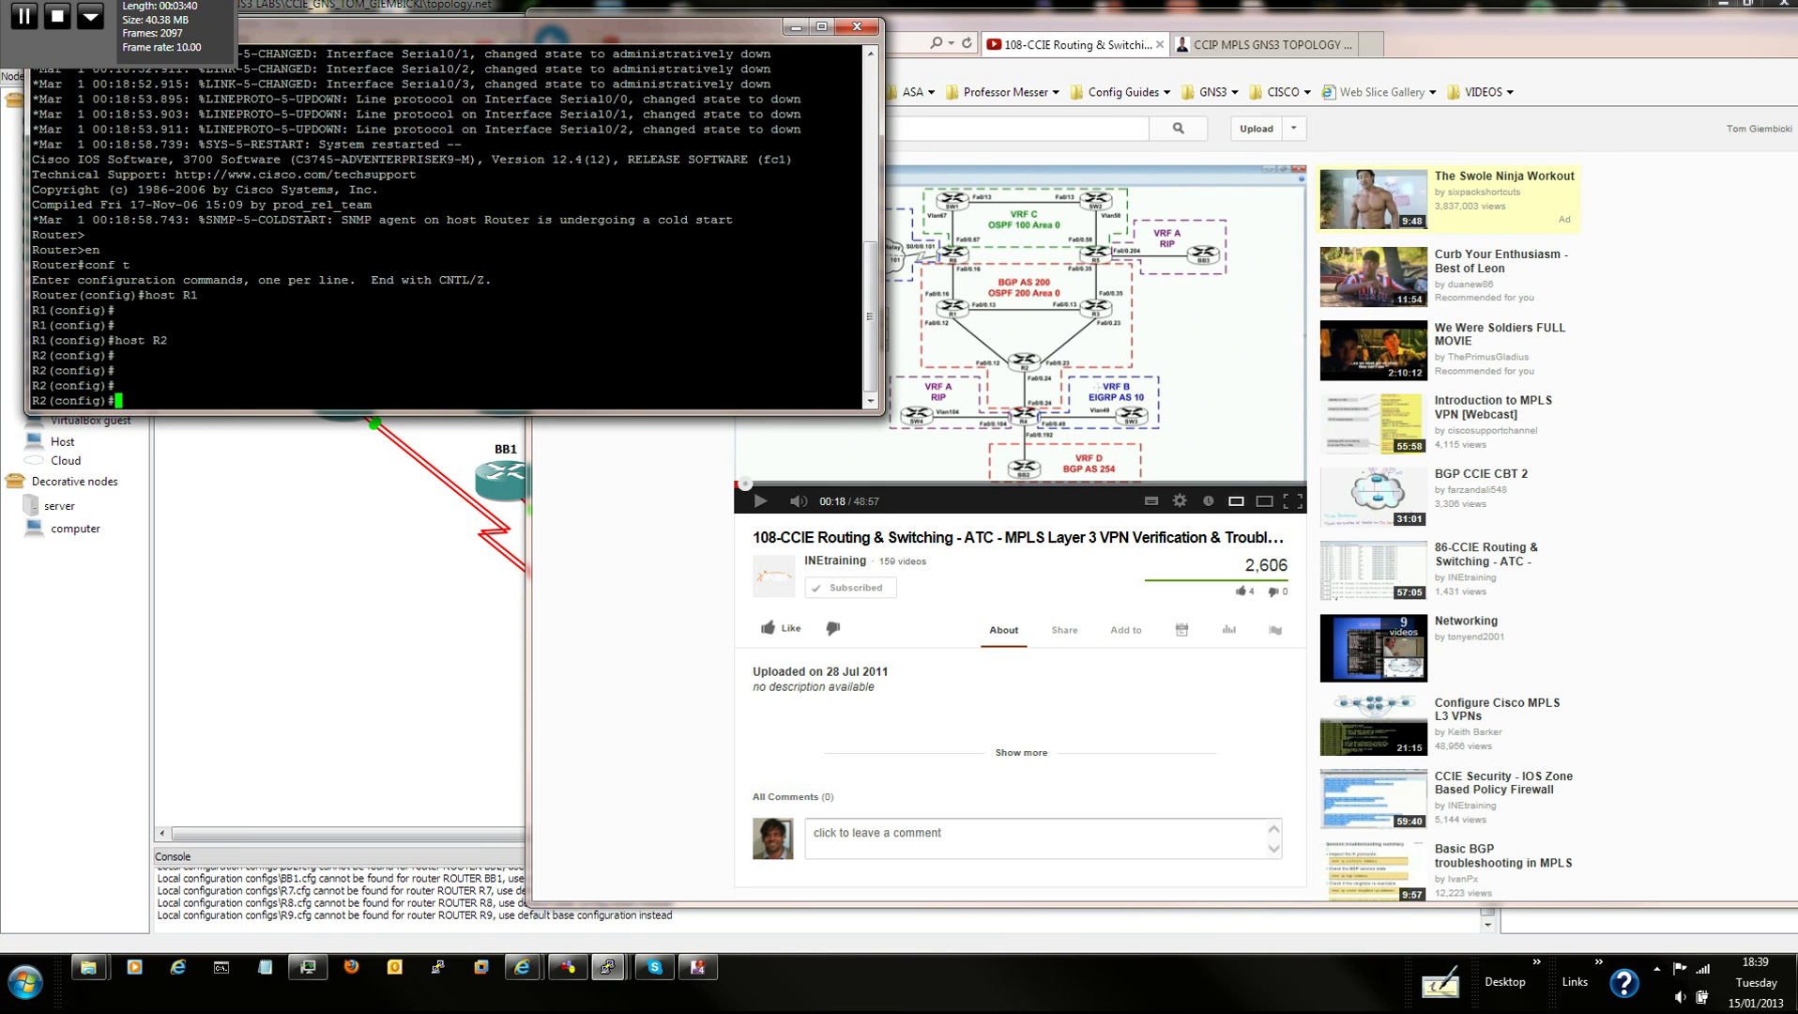
text(dos h run)
key(Return)
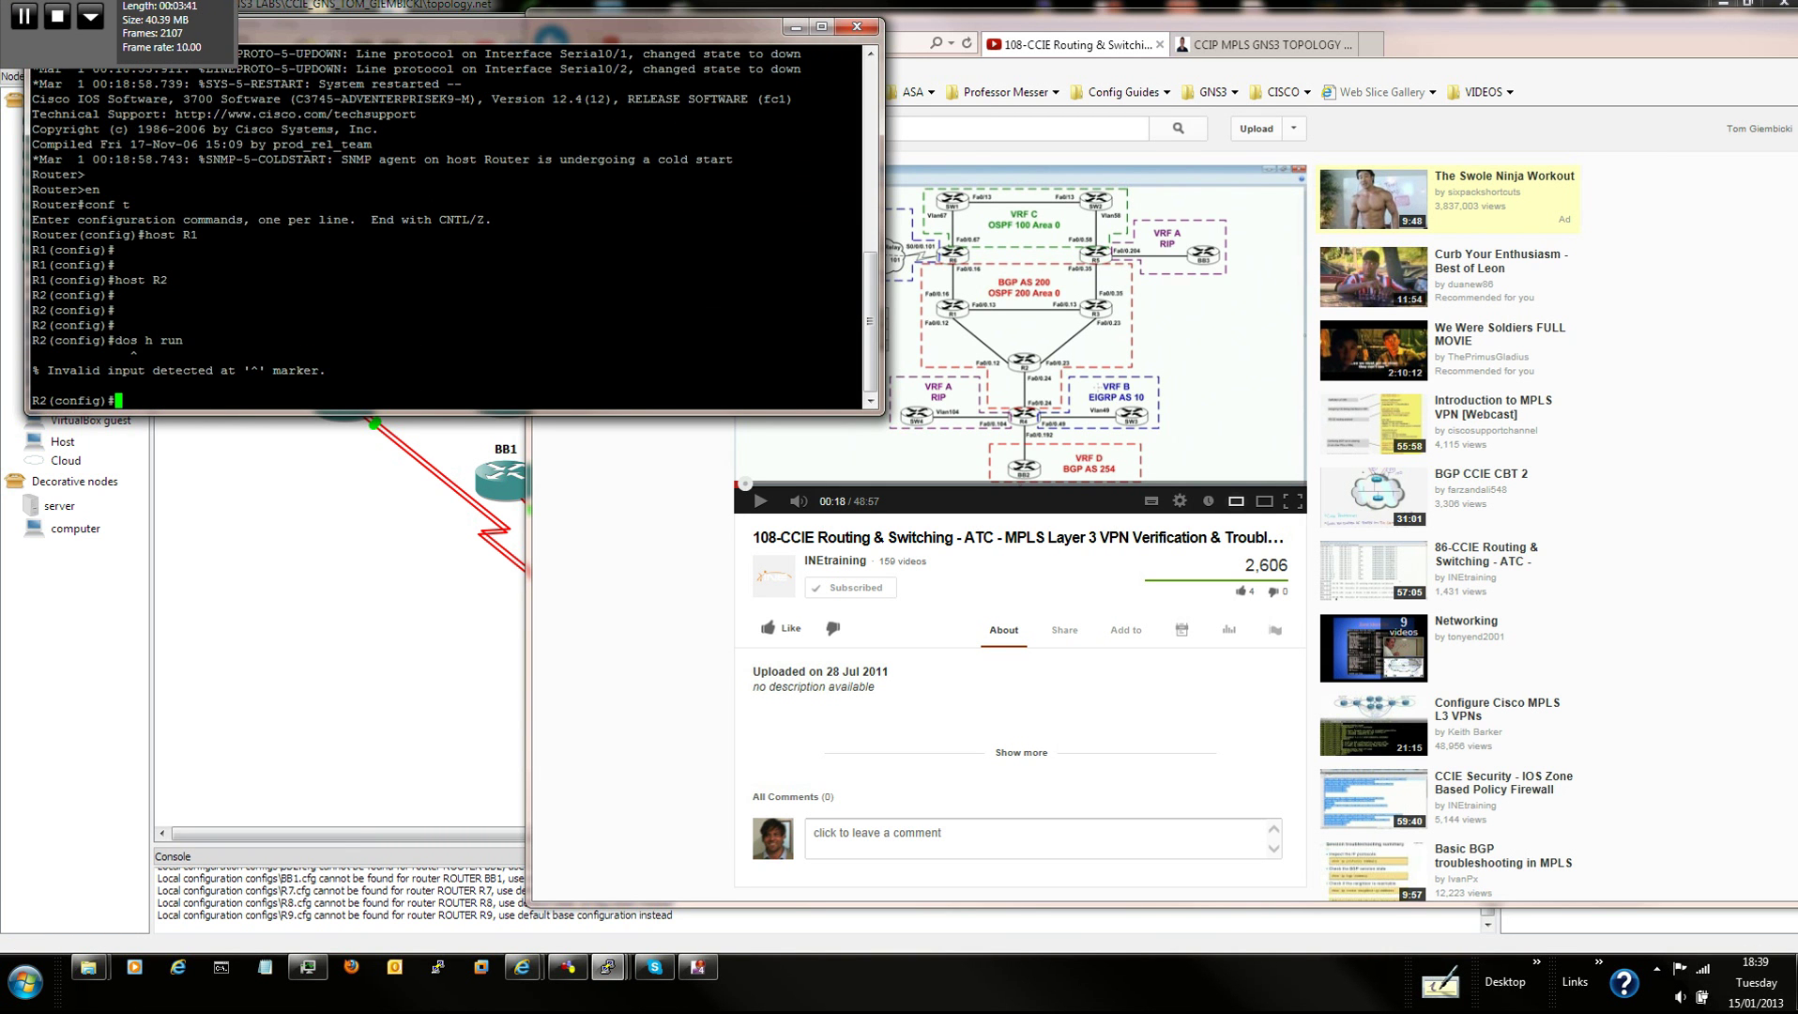
text(do sh run)
key(Return)
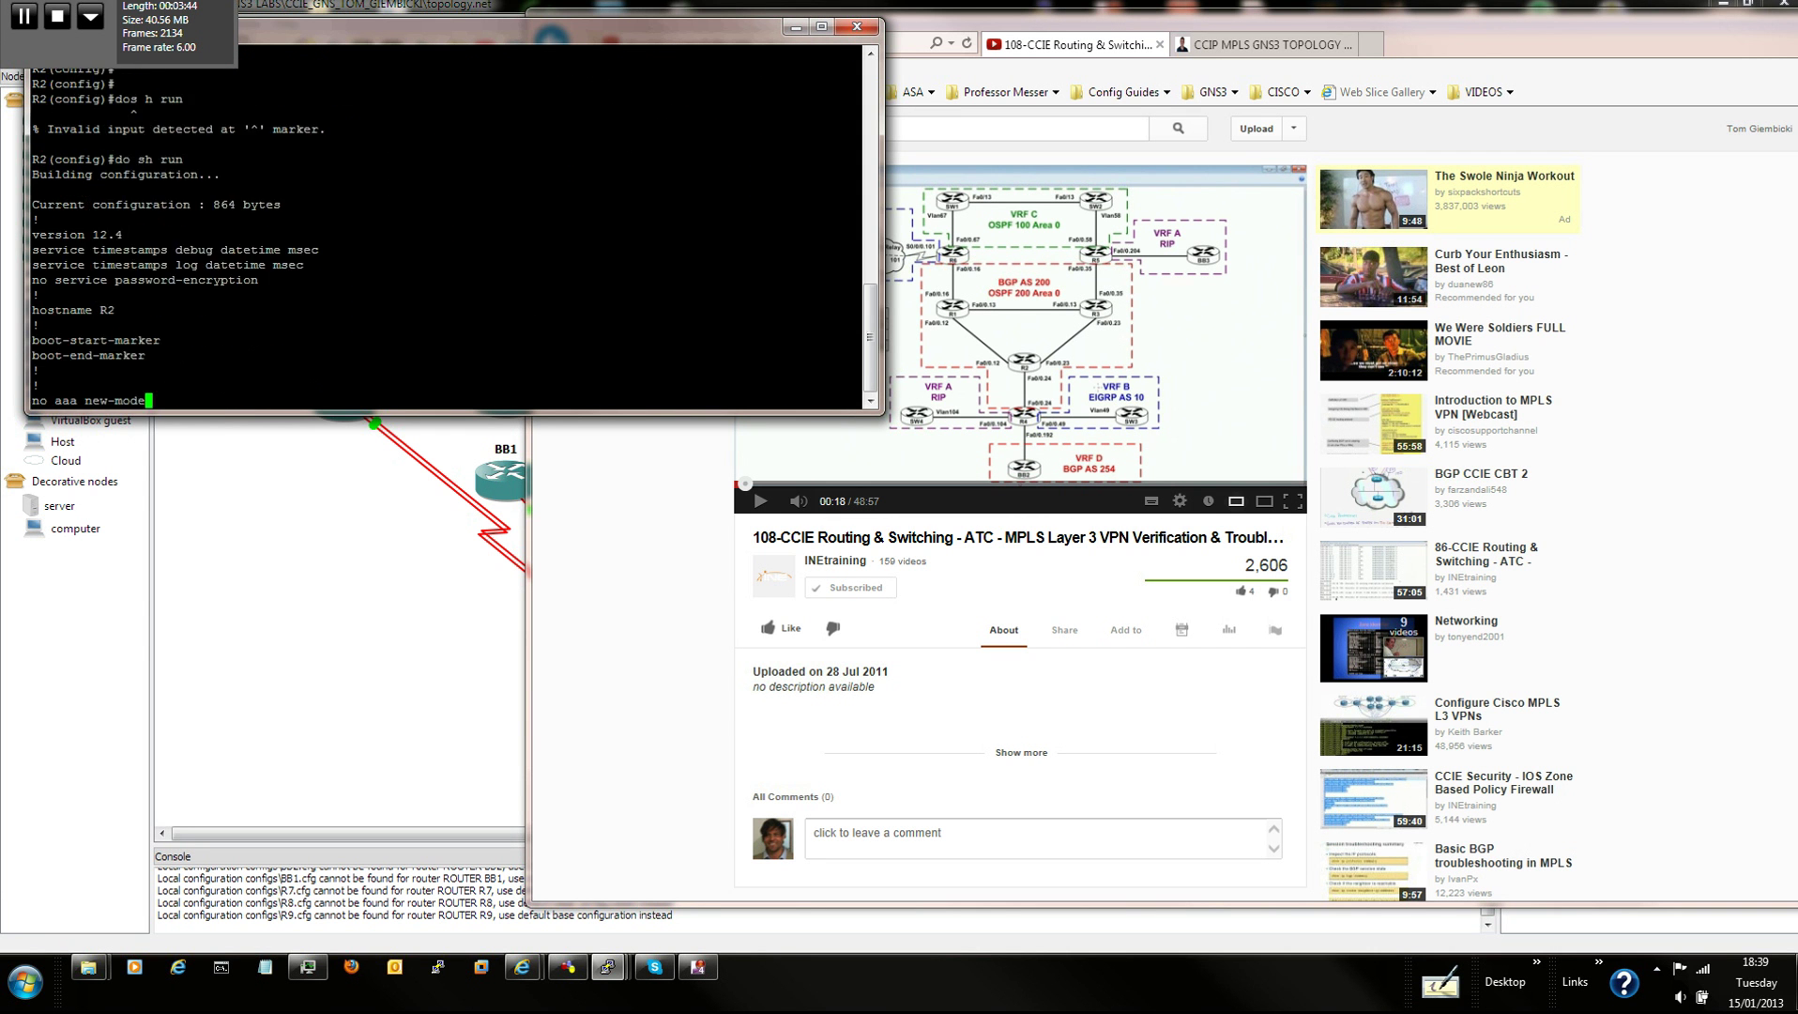
Page through R2's running configuration to the end, reviewing the hostname, interface and line settings
key(space)
key(space)
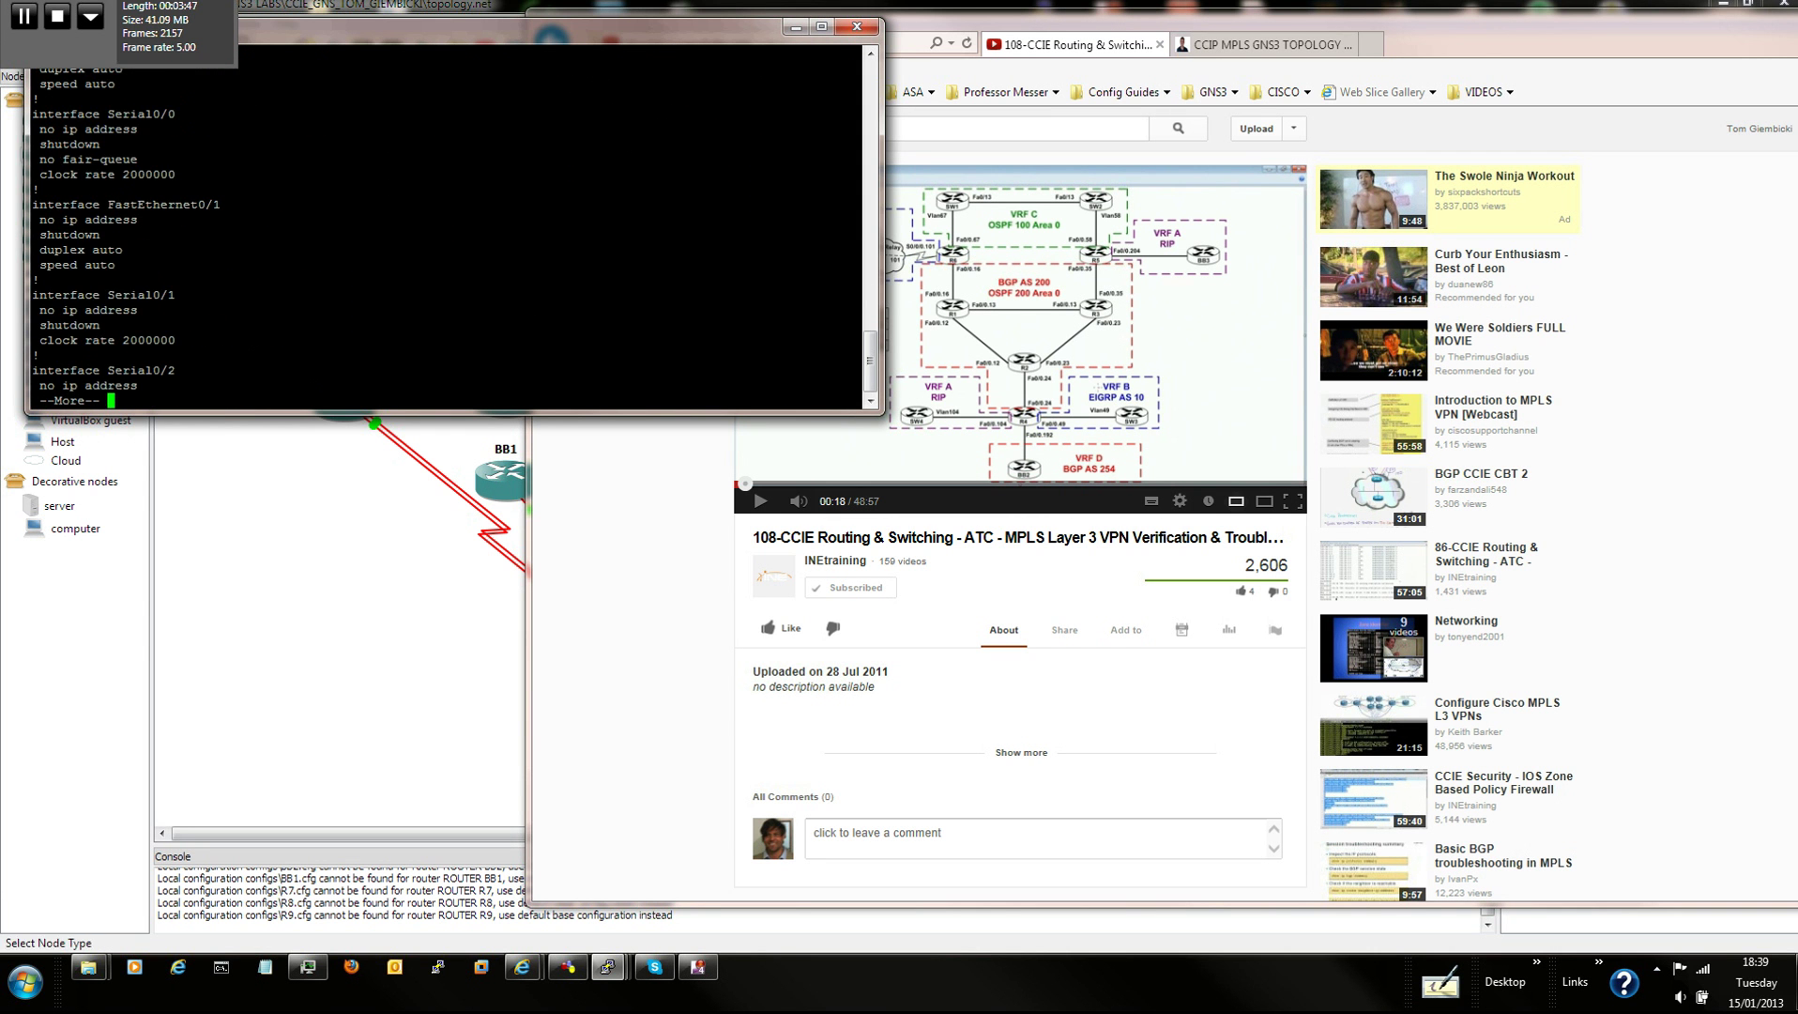
scroll(441, 225, up, 15)
scroll(442, 225, up, 4)
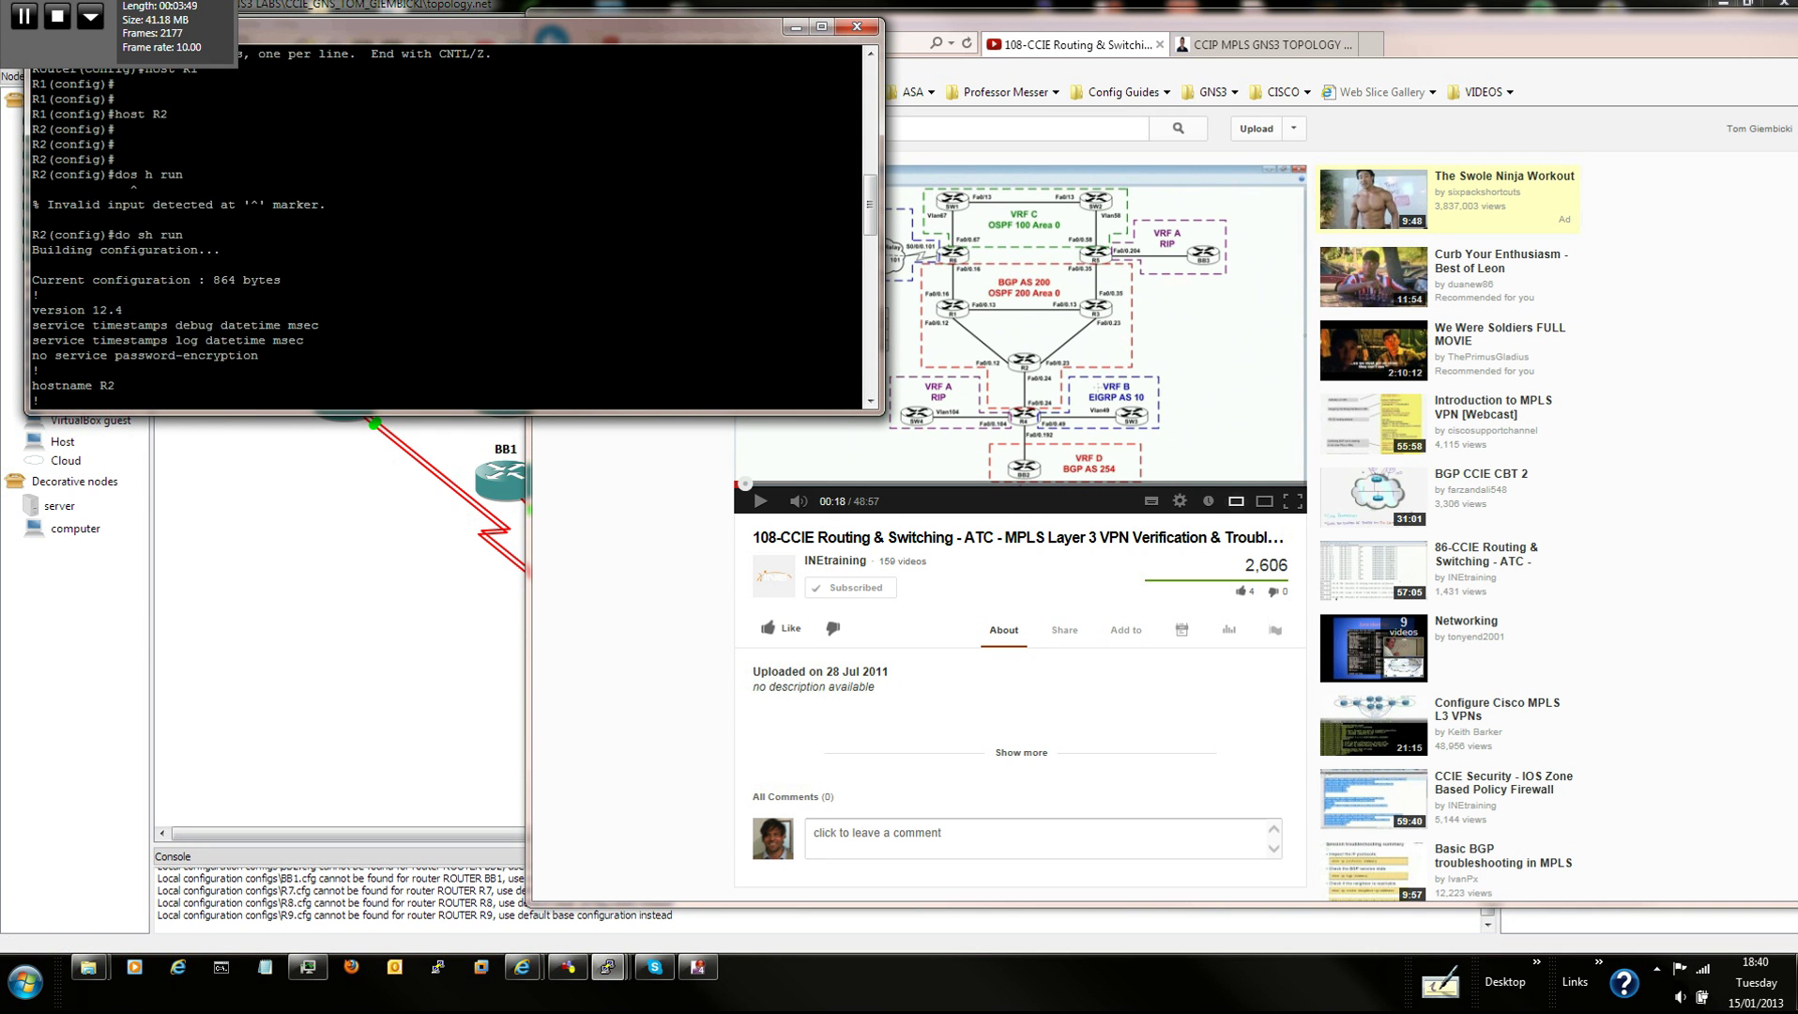
scroll(441, 225, down, 4)
scroll(441, 225, down, 4)
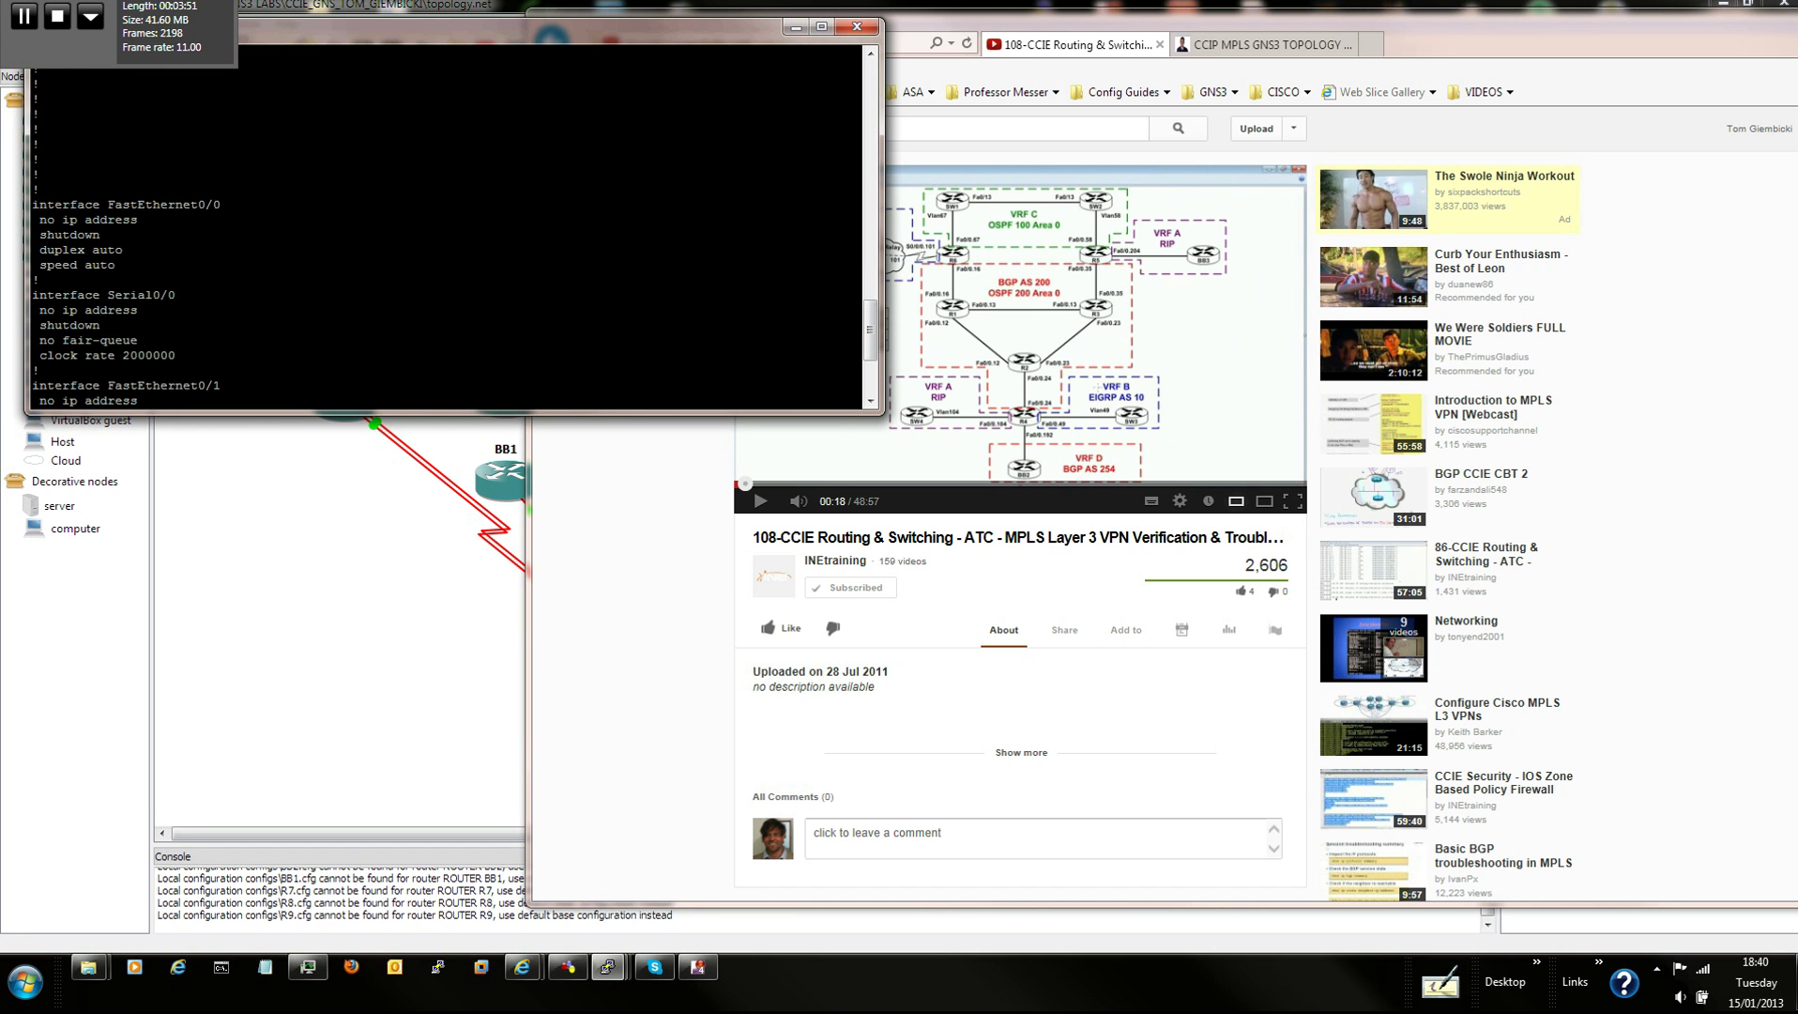
key(space)
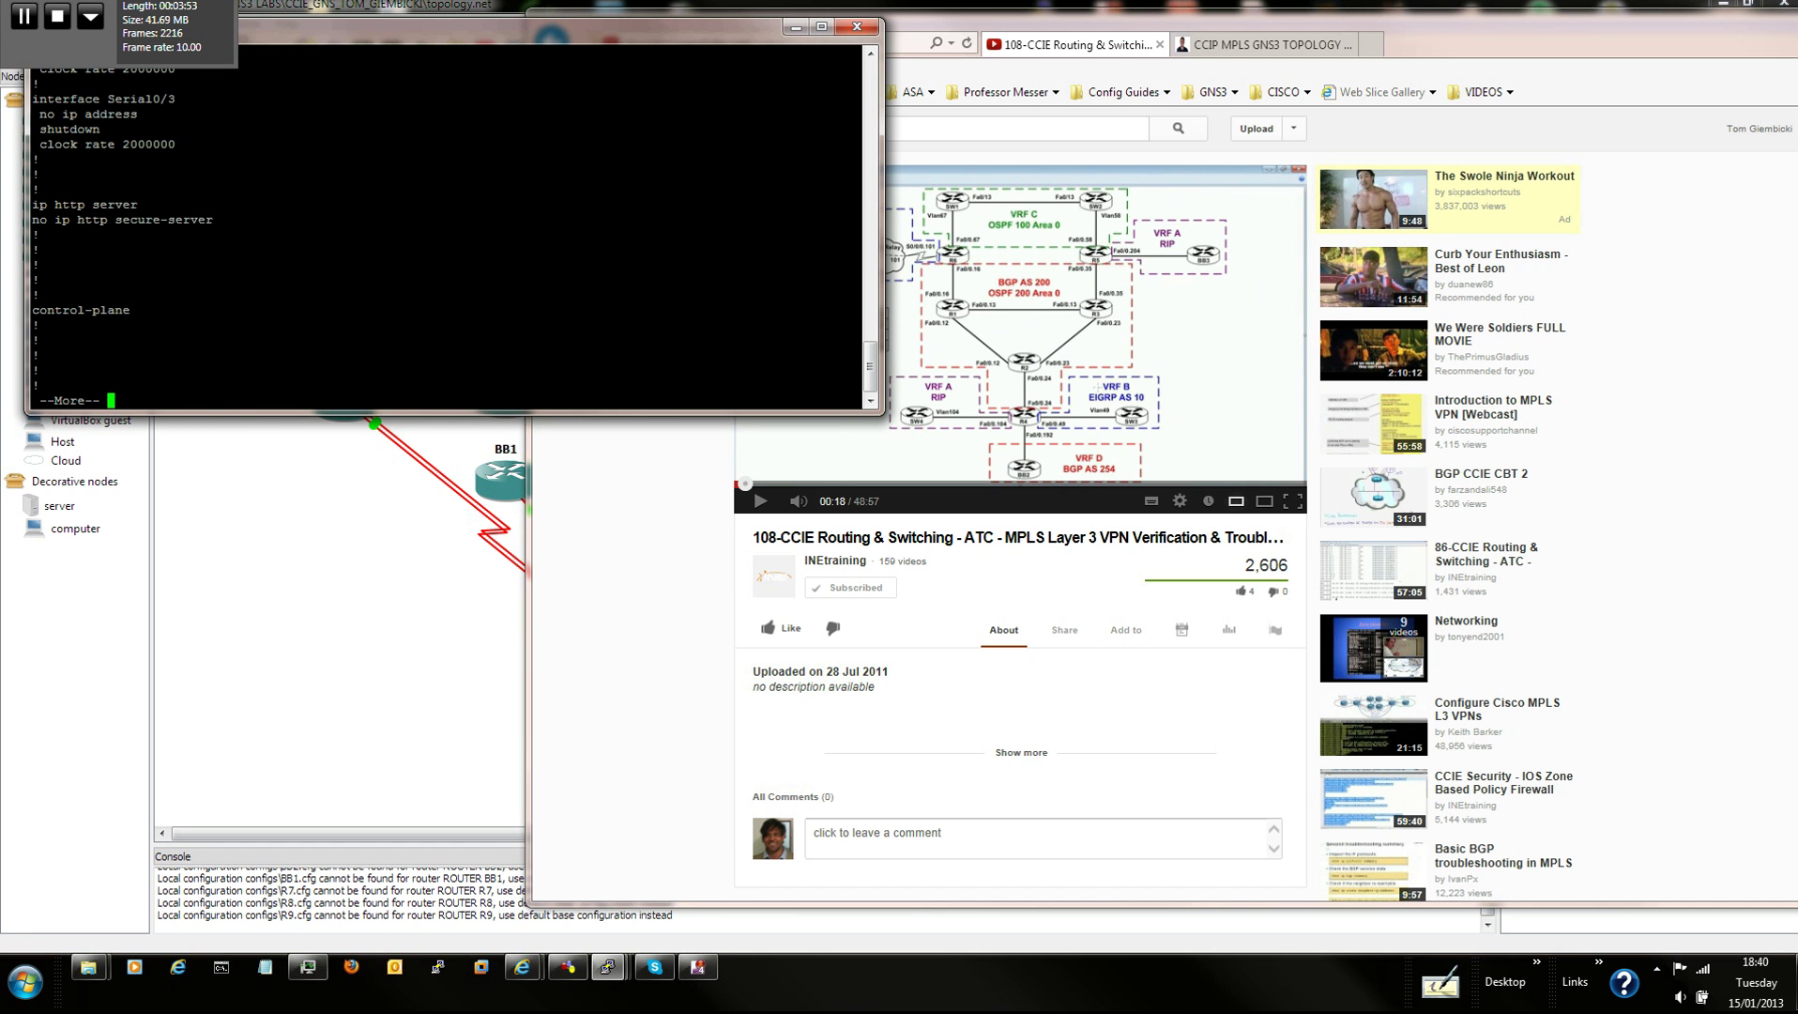
key(space)
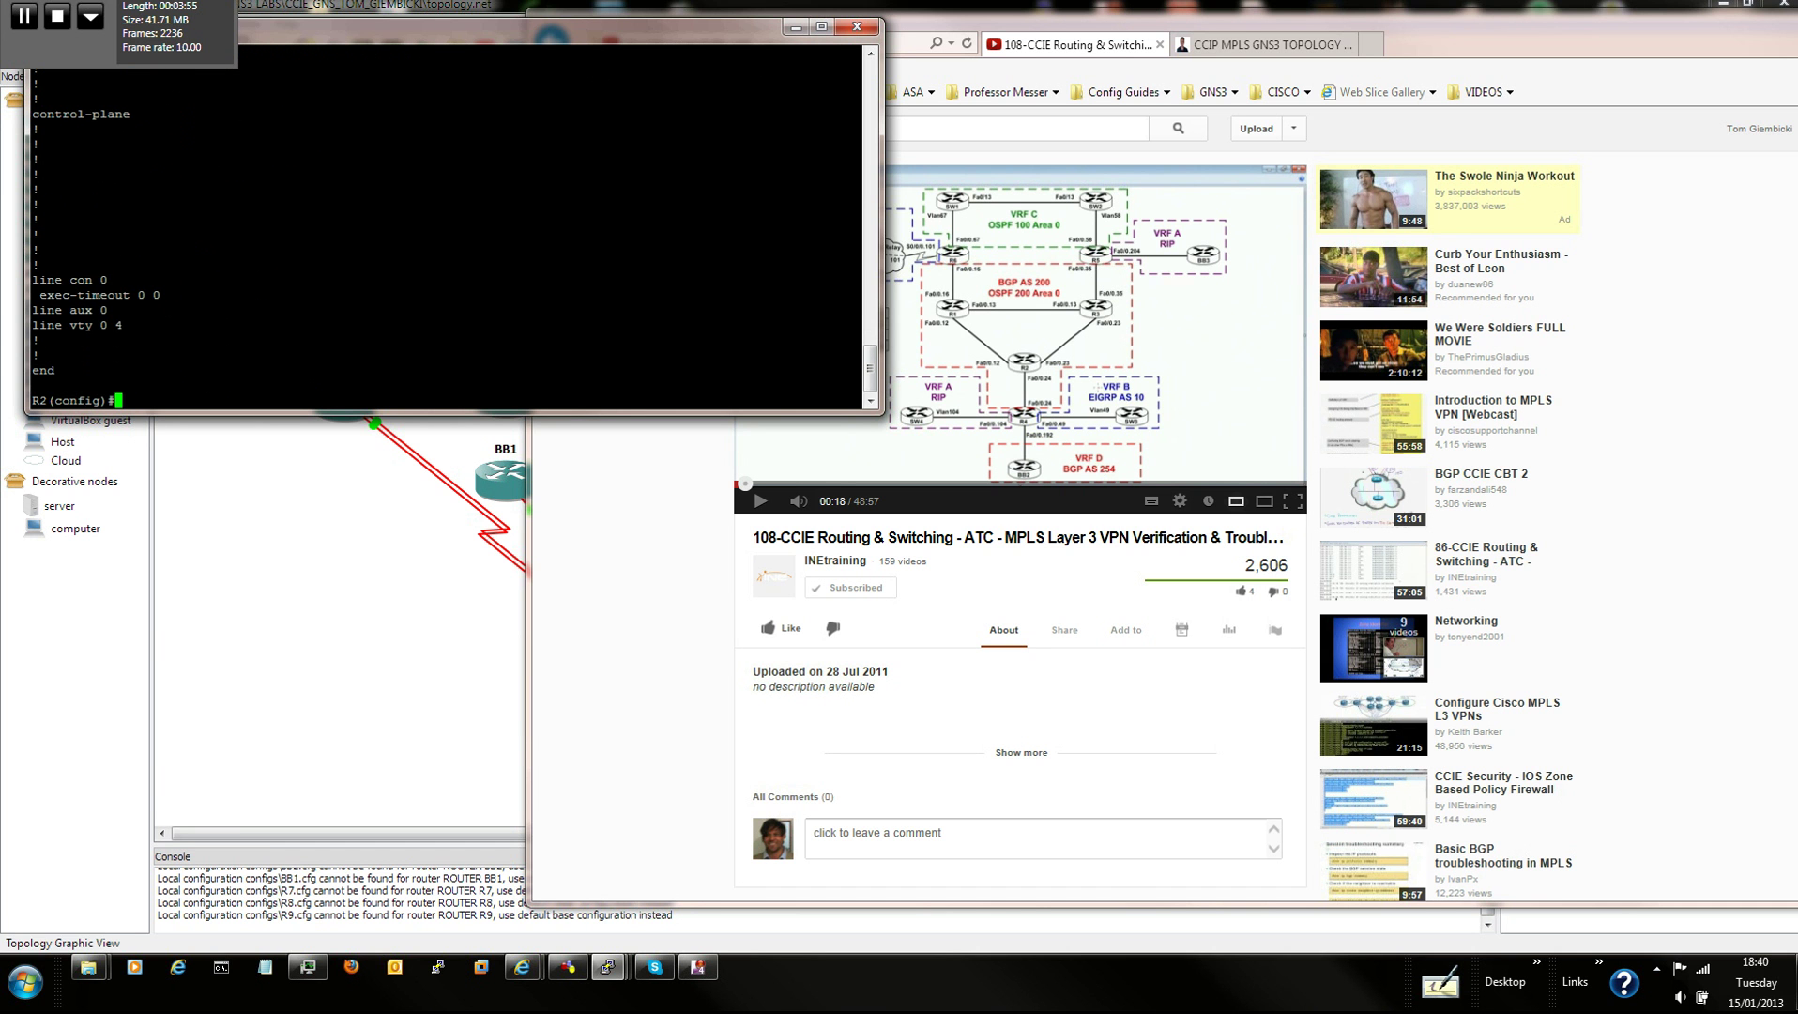
Switch to the FRAME_SWITCH console and display its running configuration with "do sh run"
click(609, 968)
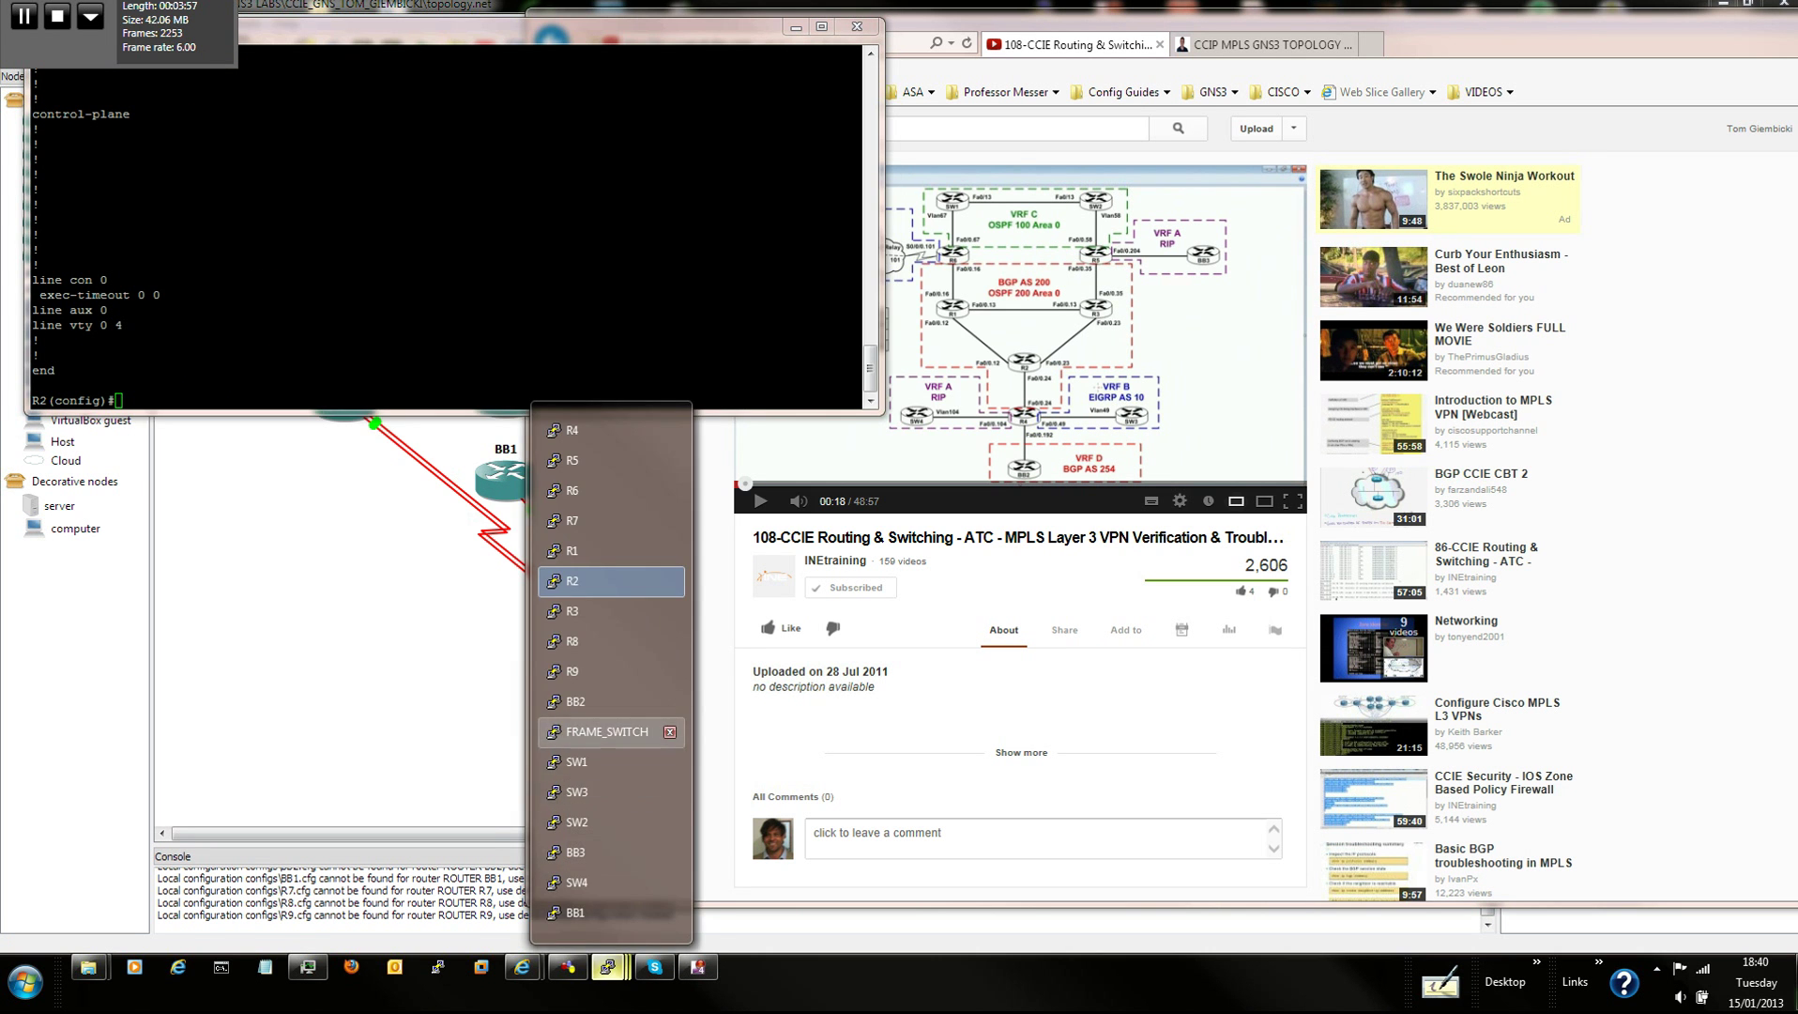
click(610, 733)
key(Return)
text(do sh run)
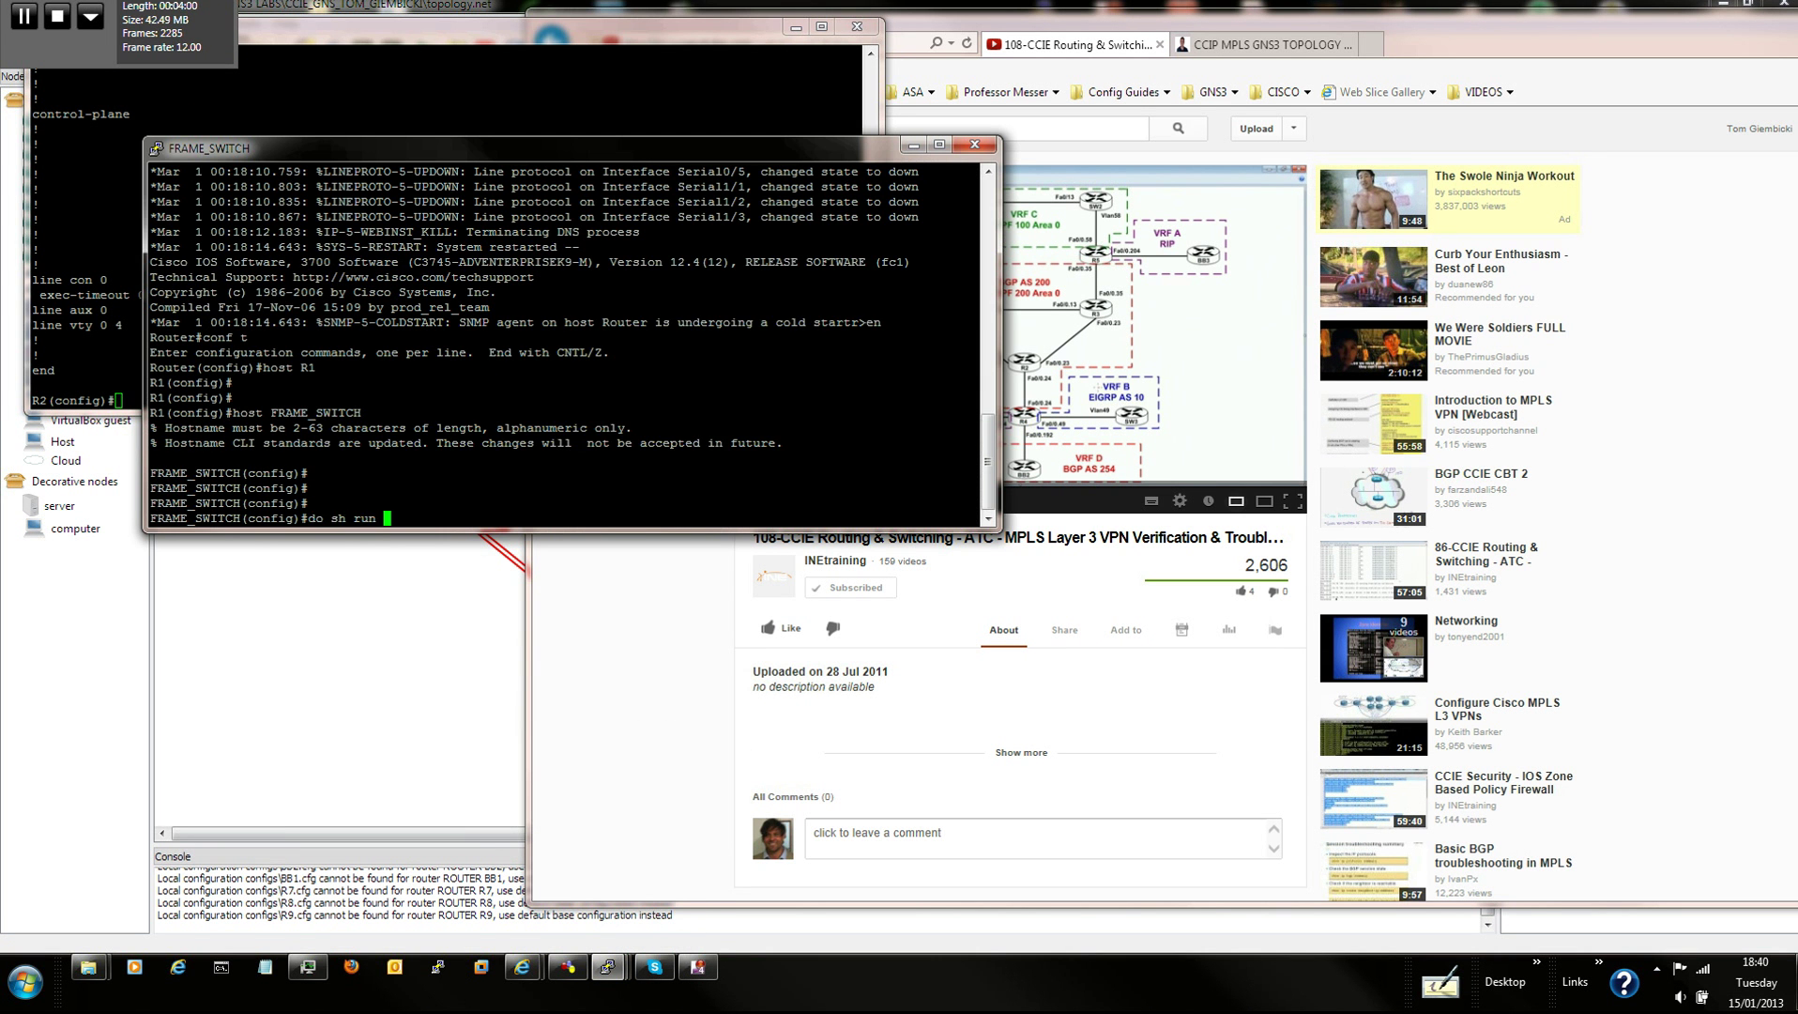
key(Return)
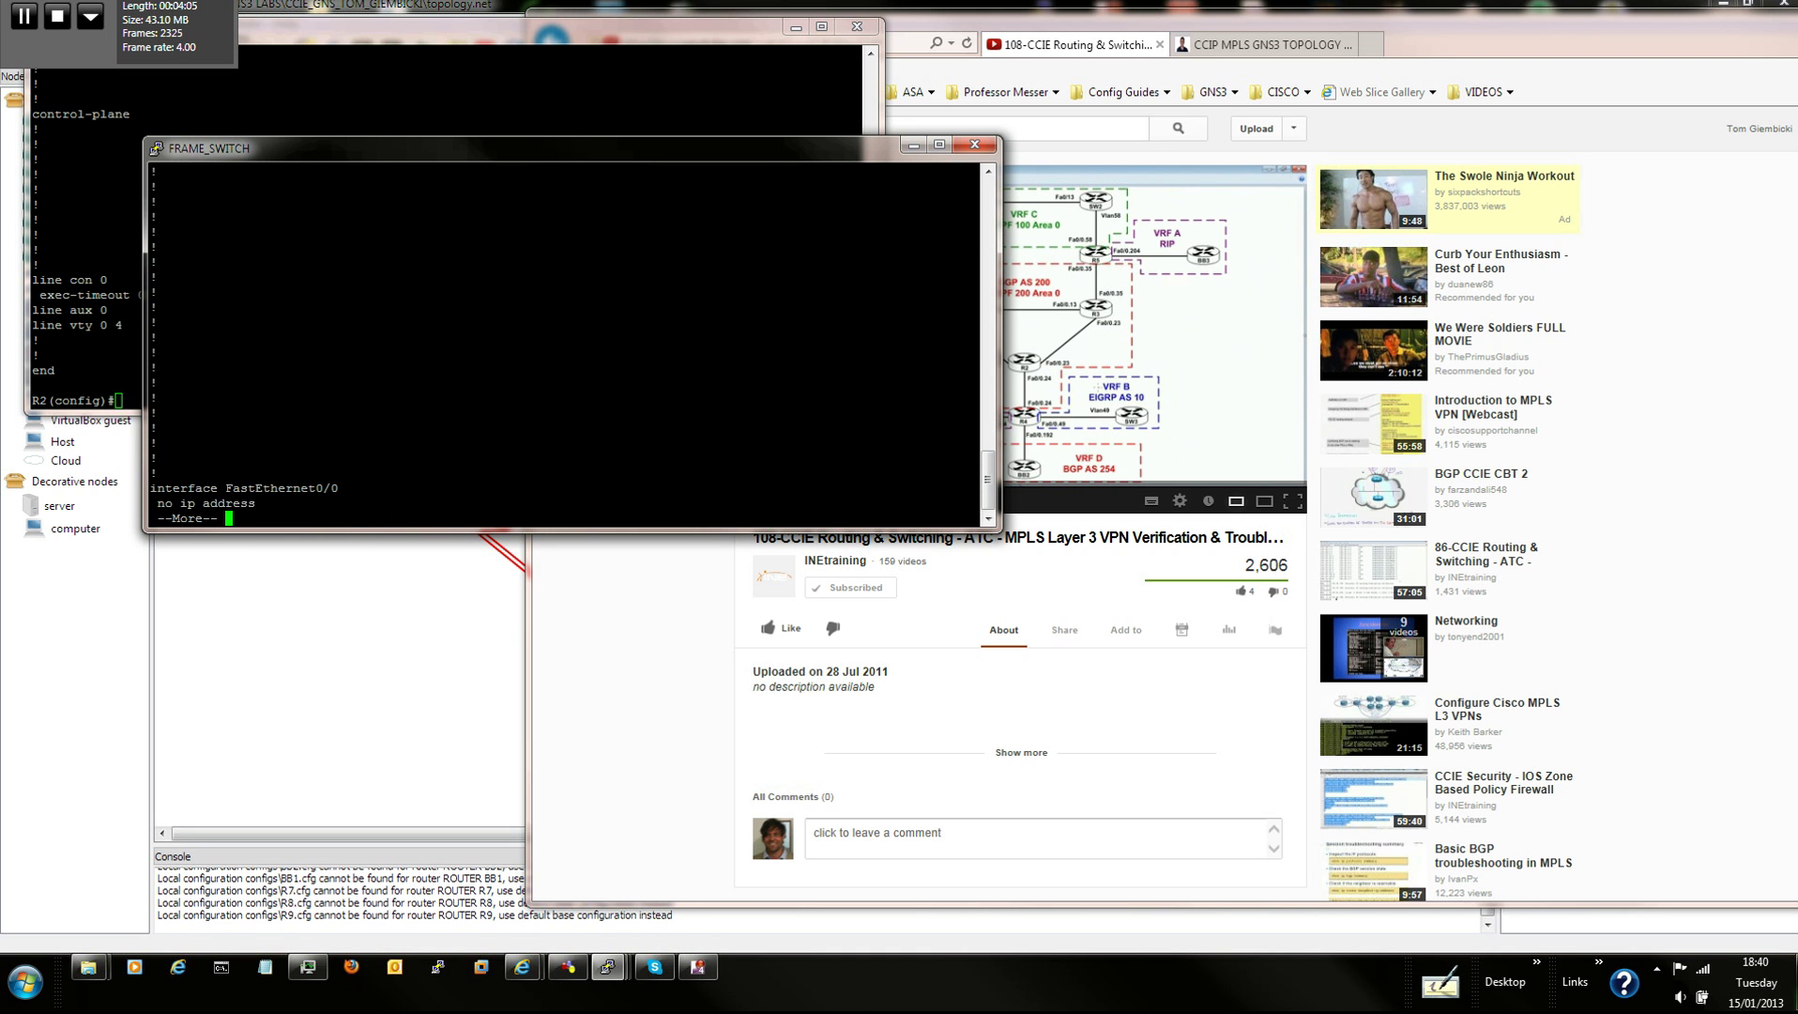
Review FRAME_SWITCH's running configuration to the end and move its console clear of the video's topology diagram
scroll(565, 344, up, 12)
scroll(565, 344, down, 4)
scroll(564, 338, down, 10)
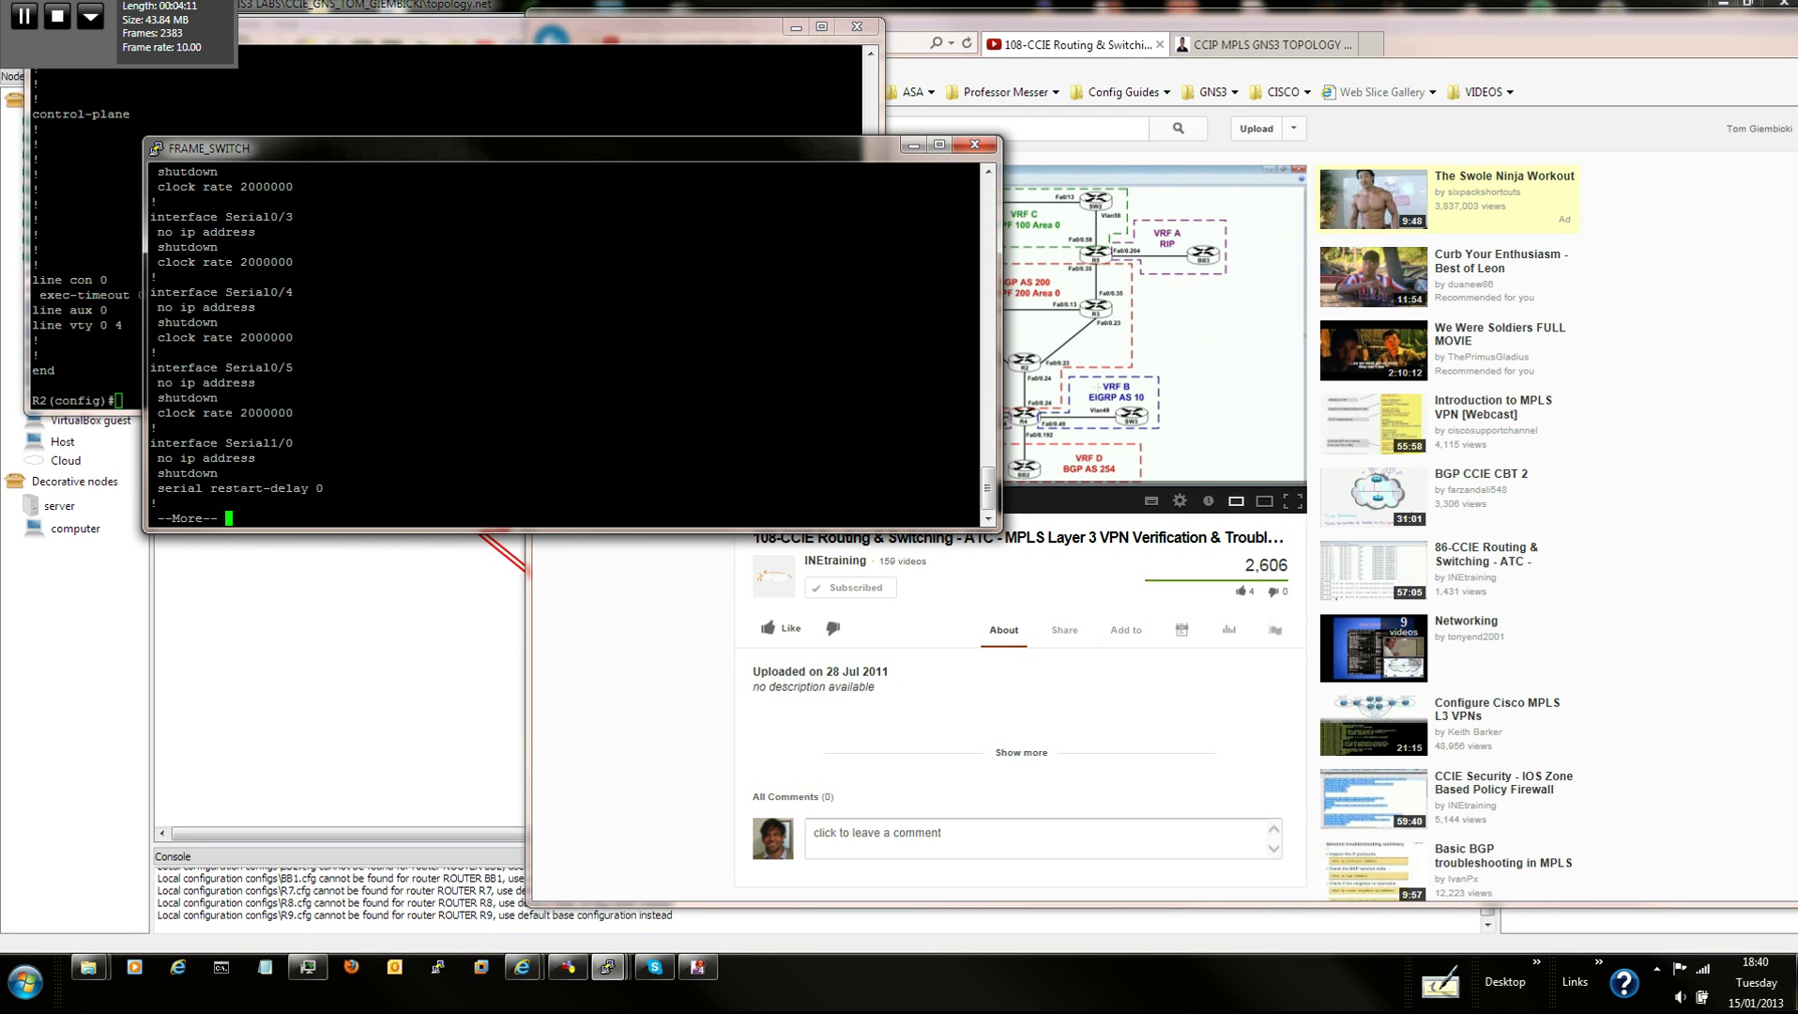
key(space)
drag(563, 149, 514, 309)
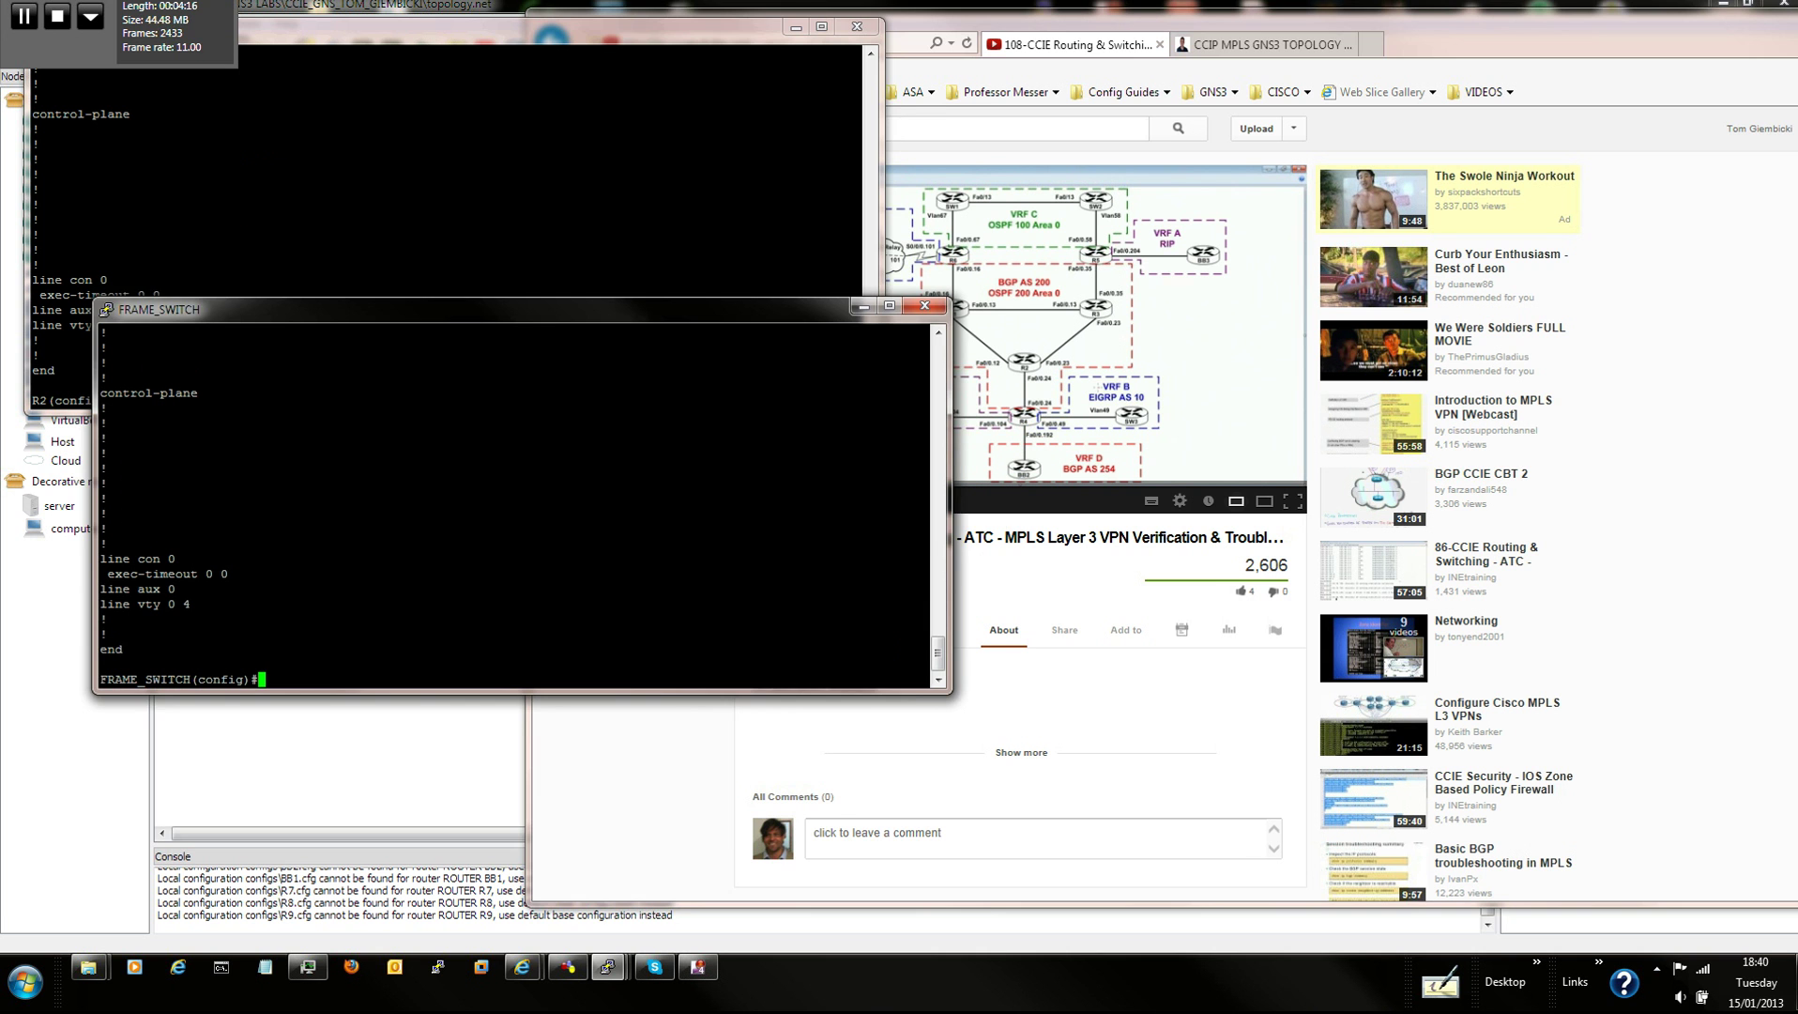
Revisit the CCIP MPLS blog post, then return to the paused video and place the browser window beside the router consoles
drag(1052, 21, 1037, 27)
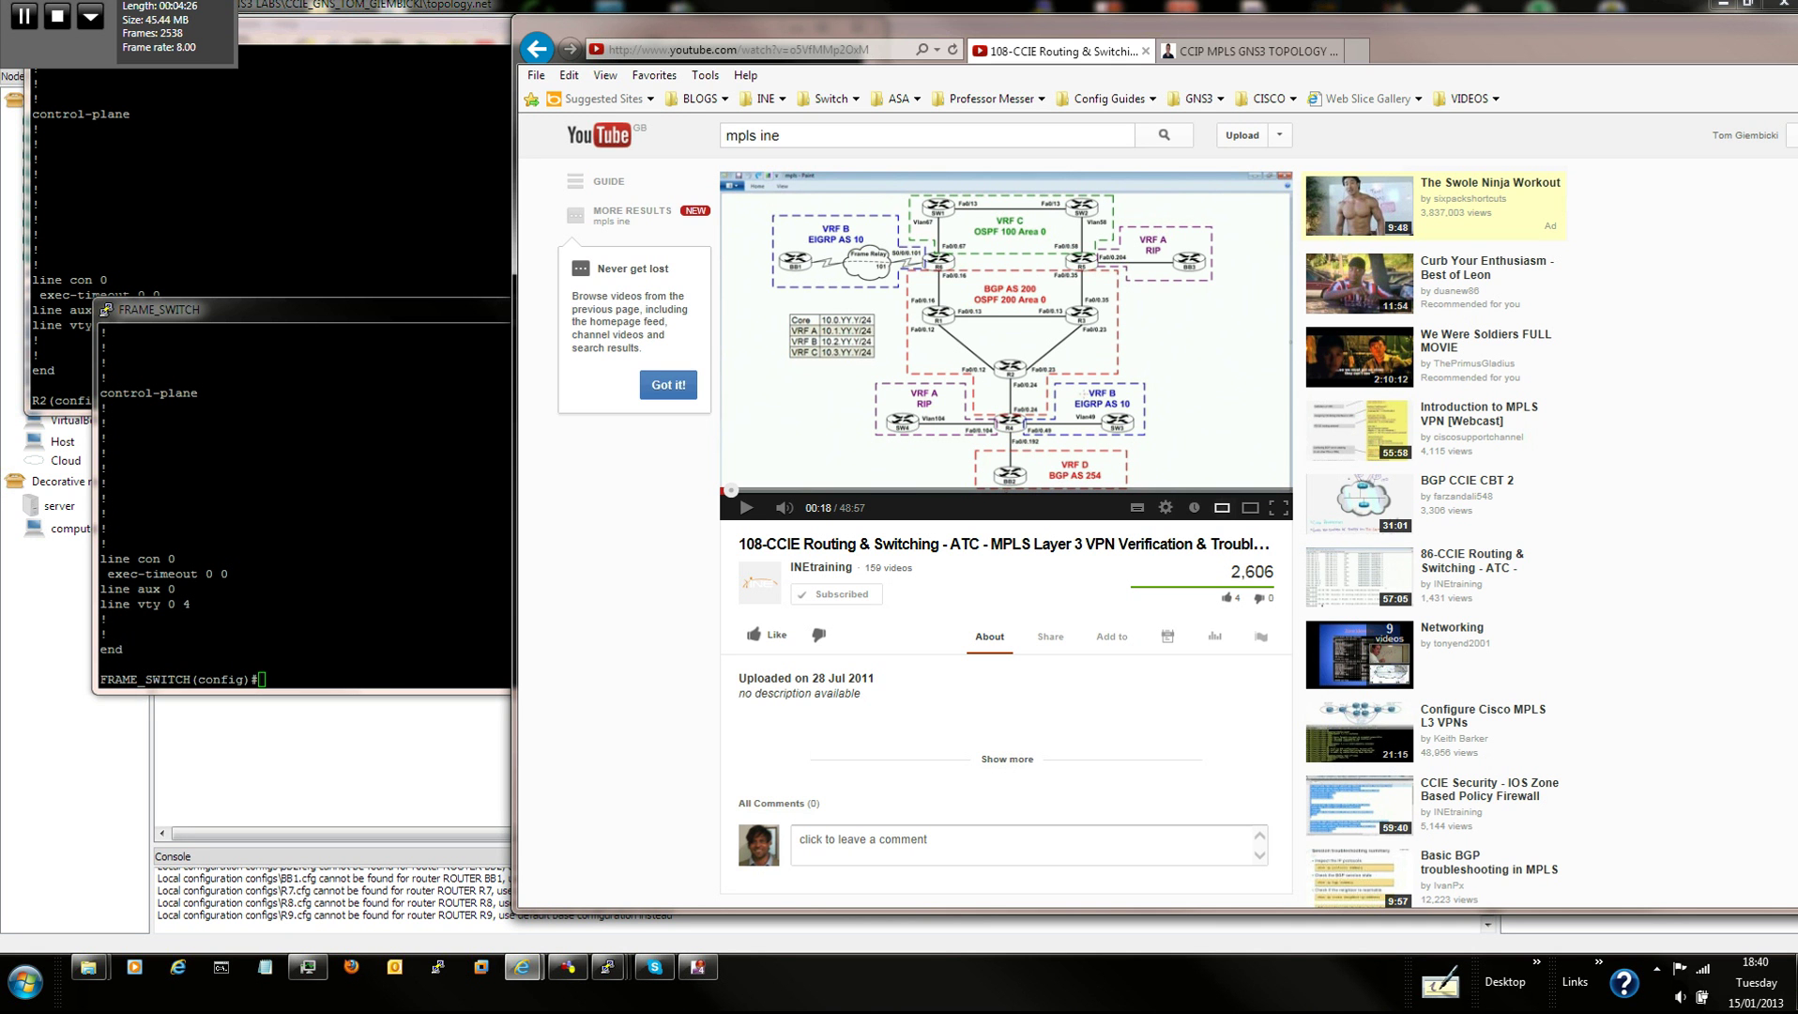
click(1253, 52)
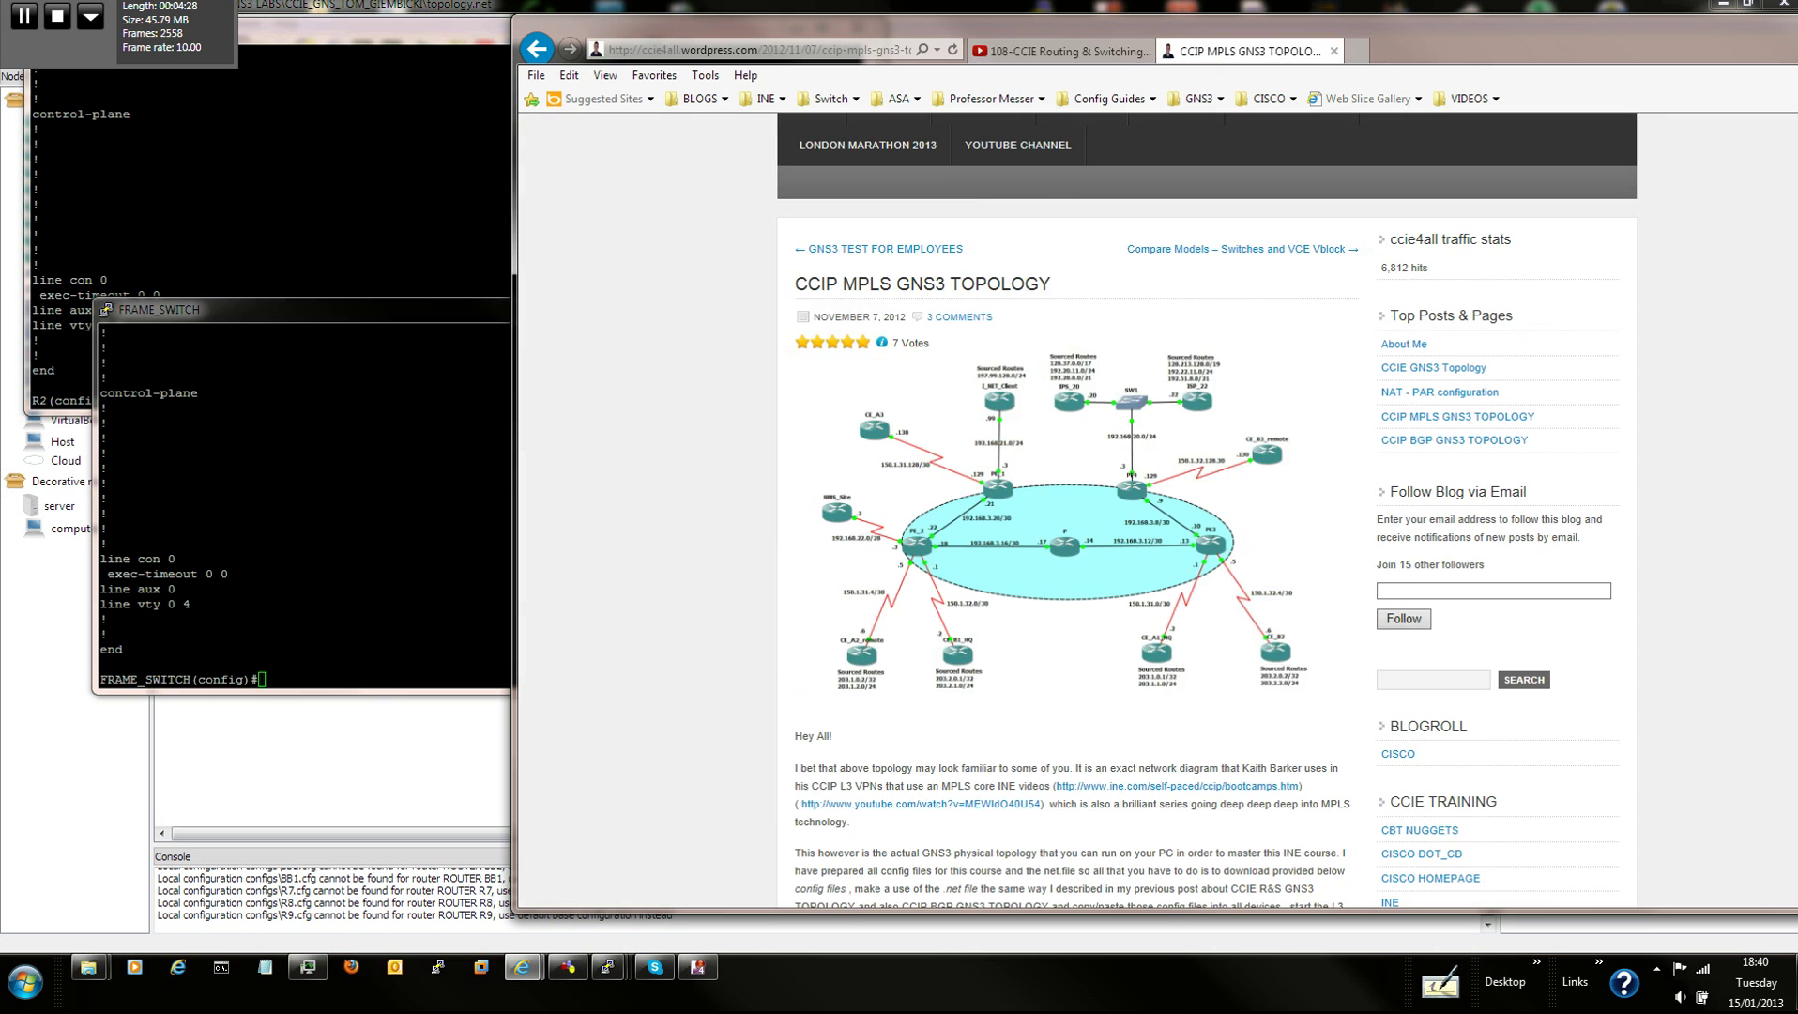
click(1061, 52)
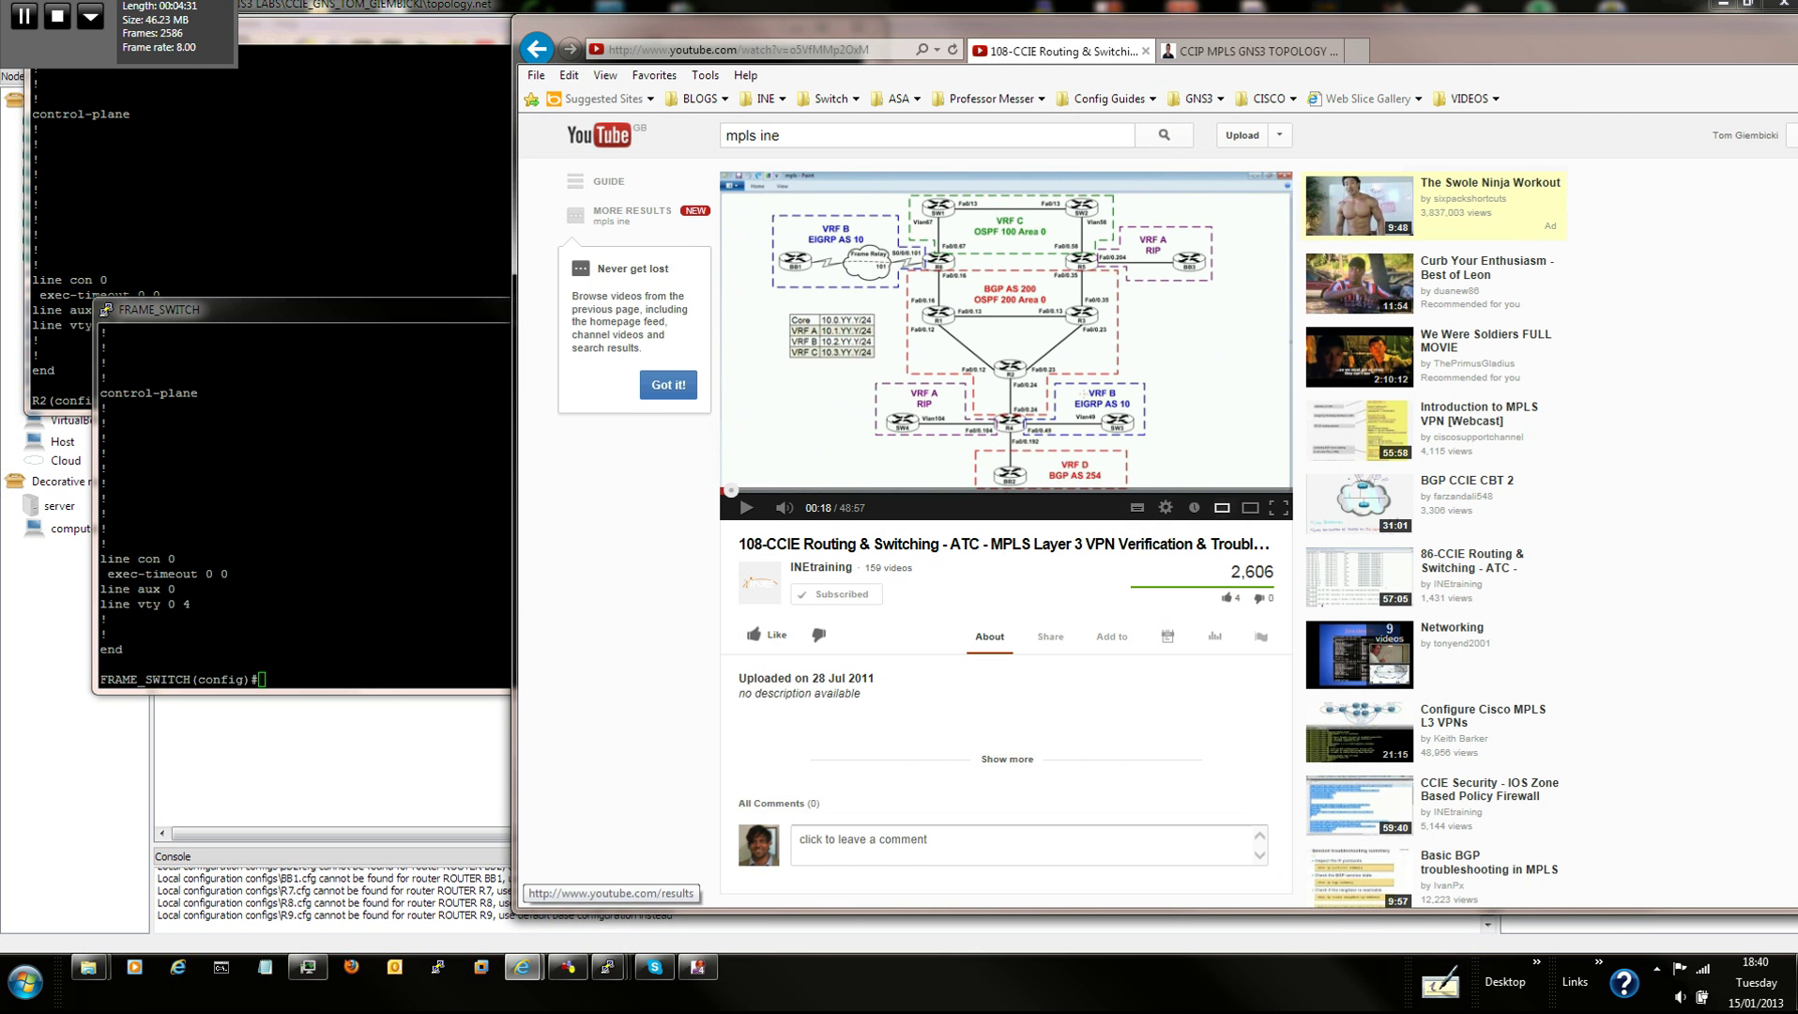
drag(575, 26, 1044, 88)
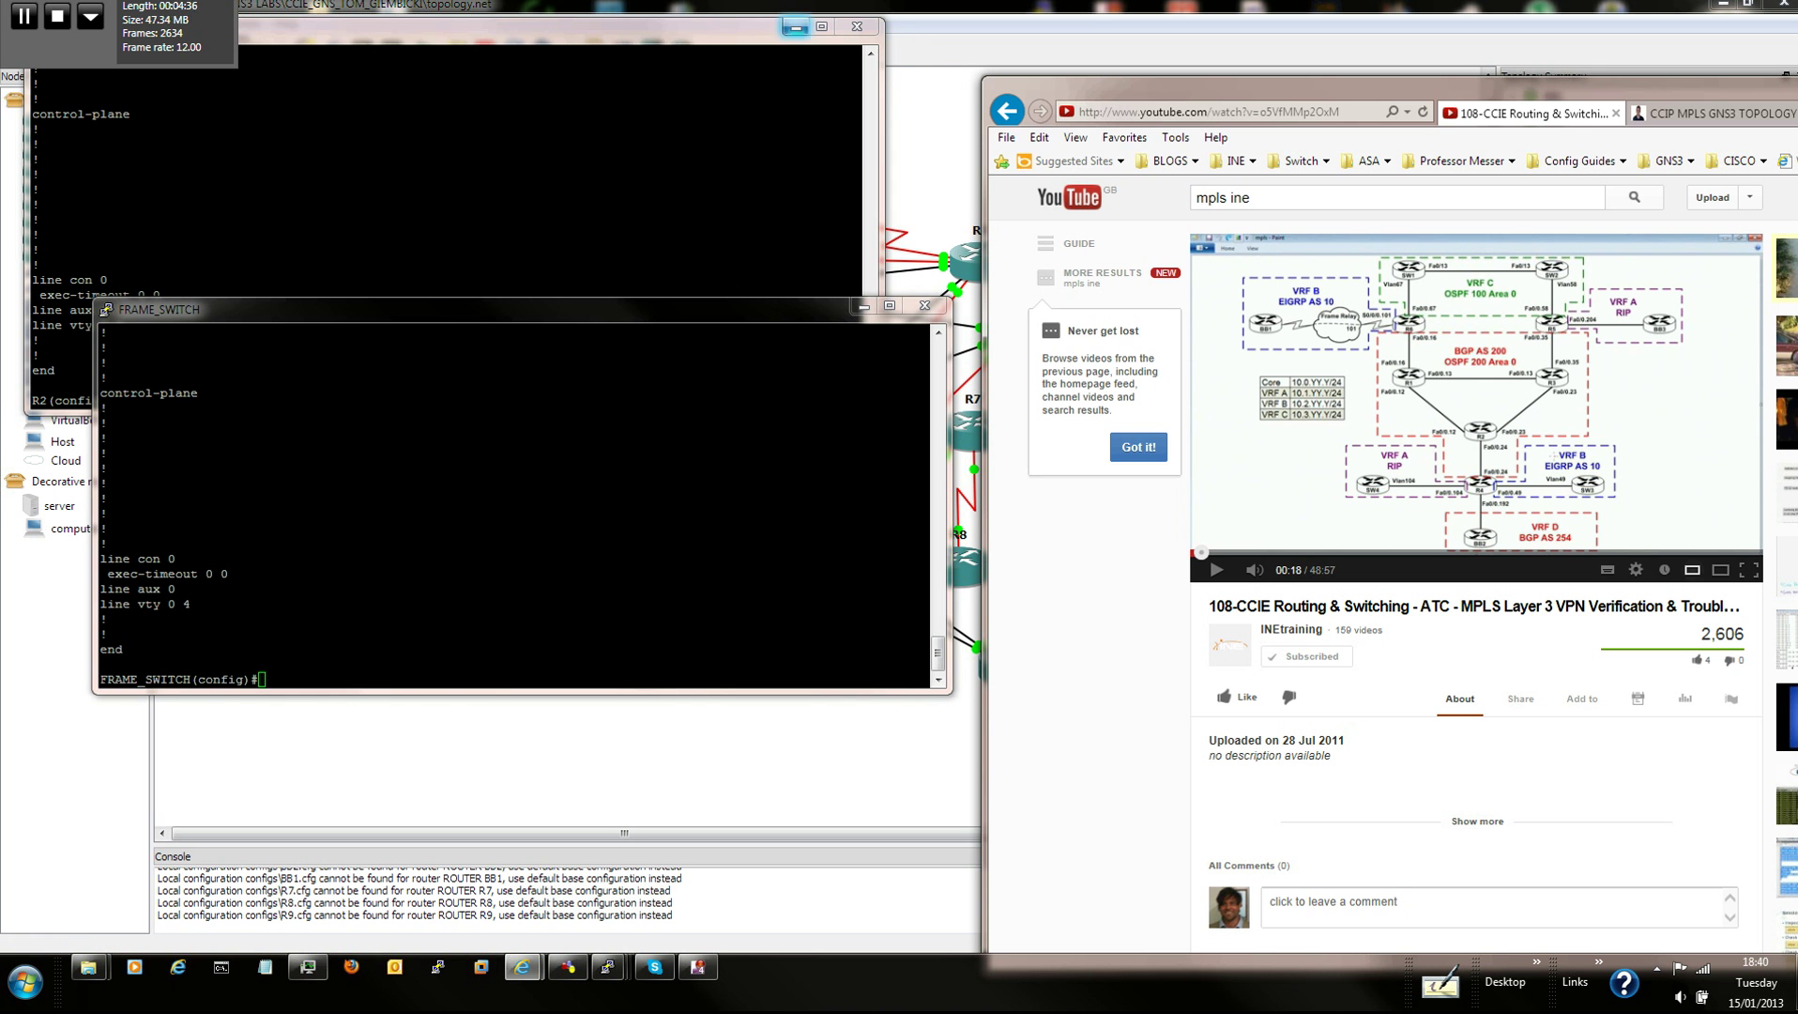
Minimise the R2 and FRAME_SWITCH consoles and place the paused video beside the GNS3 topology
click(796, 27)
click(863, 306)
drag(1079, 89, 1224, 48)
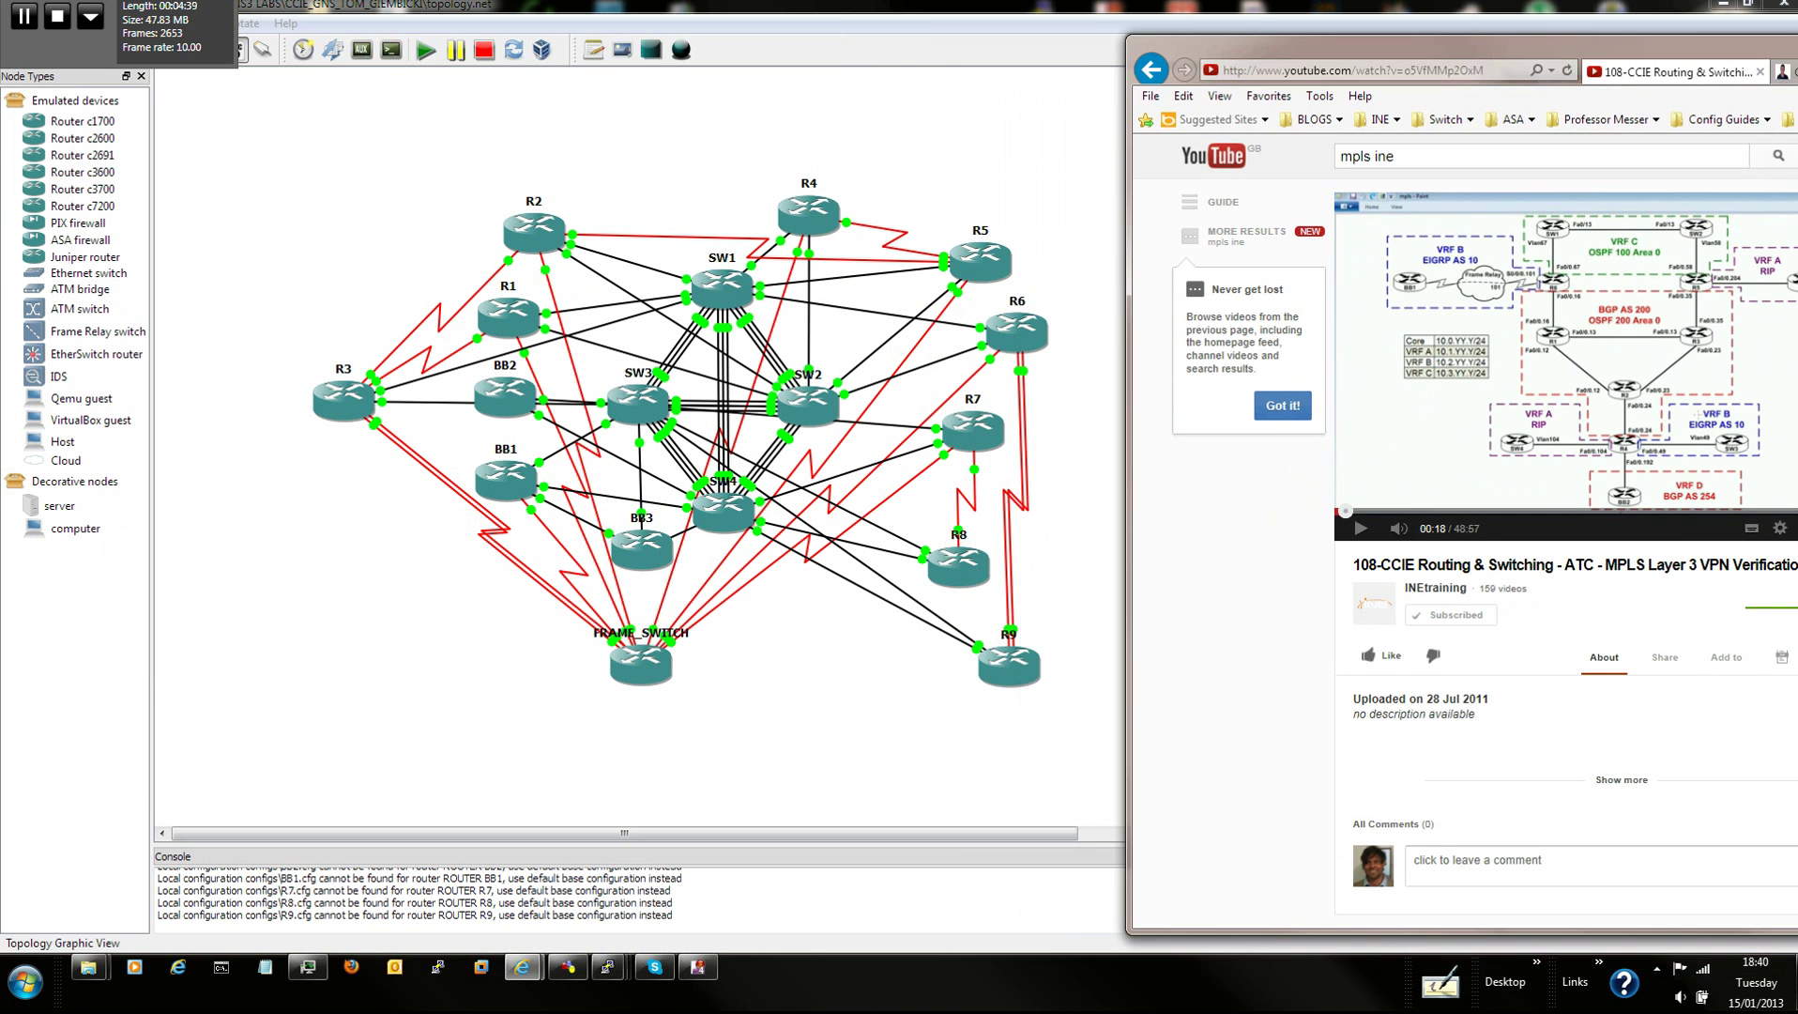
drag(1127, 470, 458, 469)
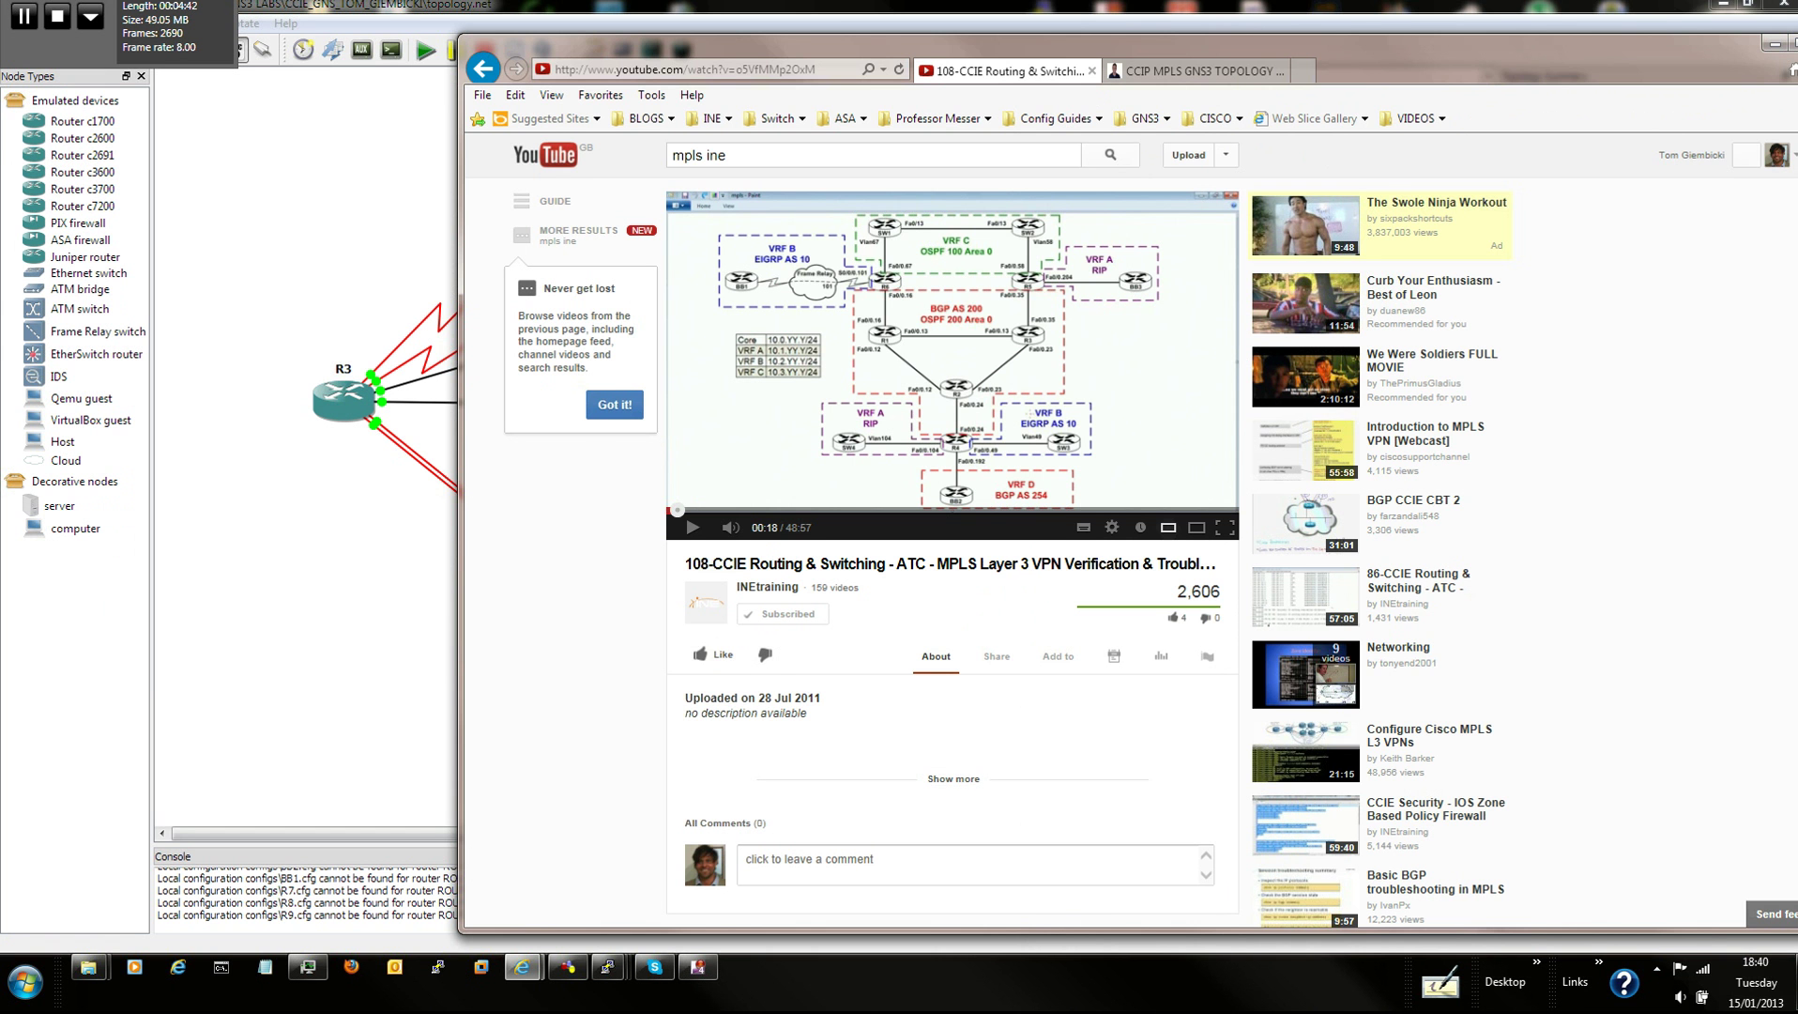
drag(703, 48, 1200, 17)
drag(1434, 16, 1400, 33)
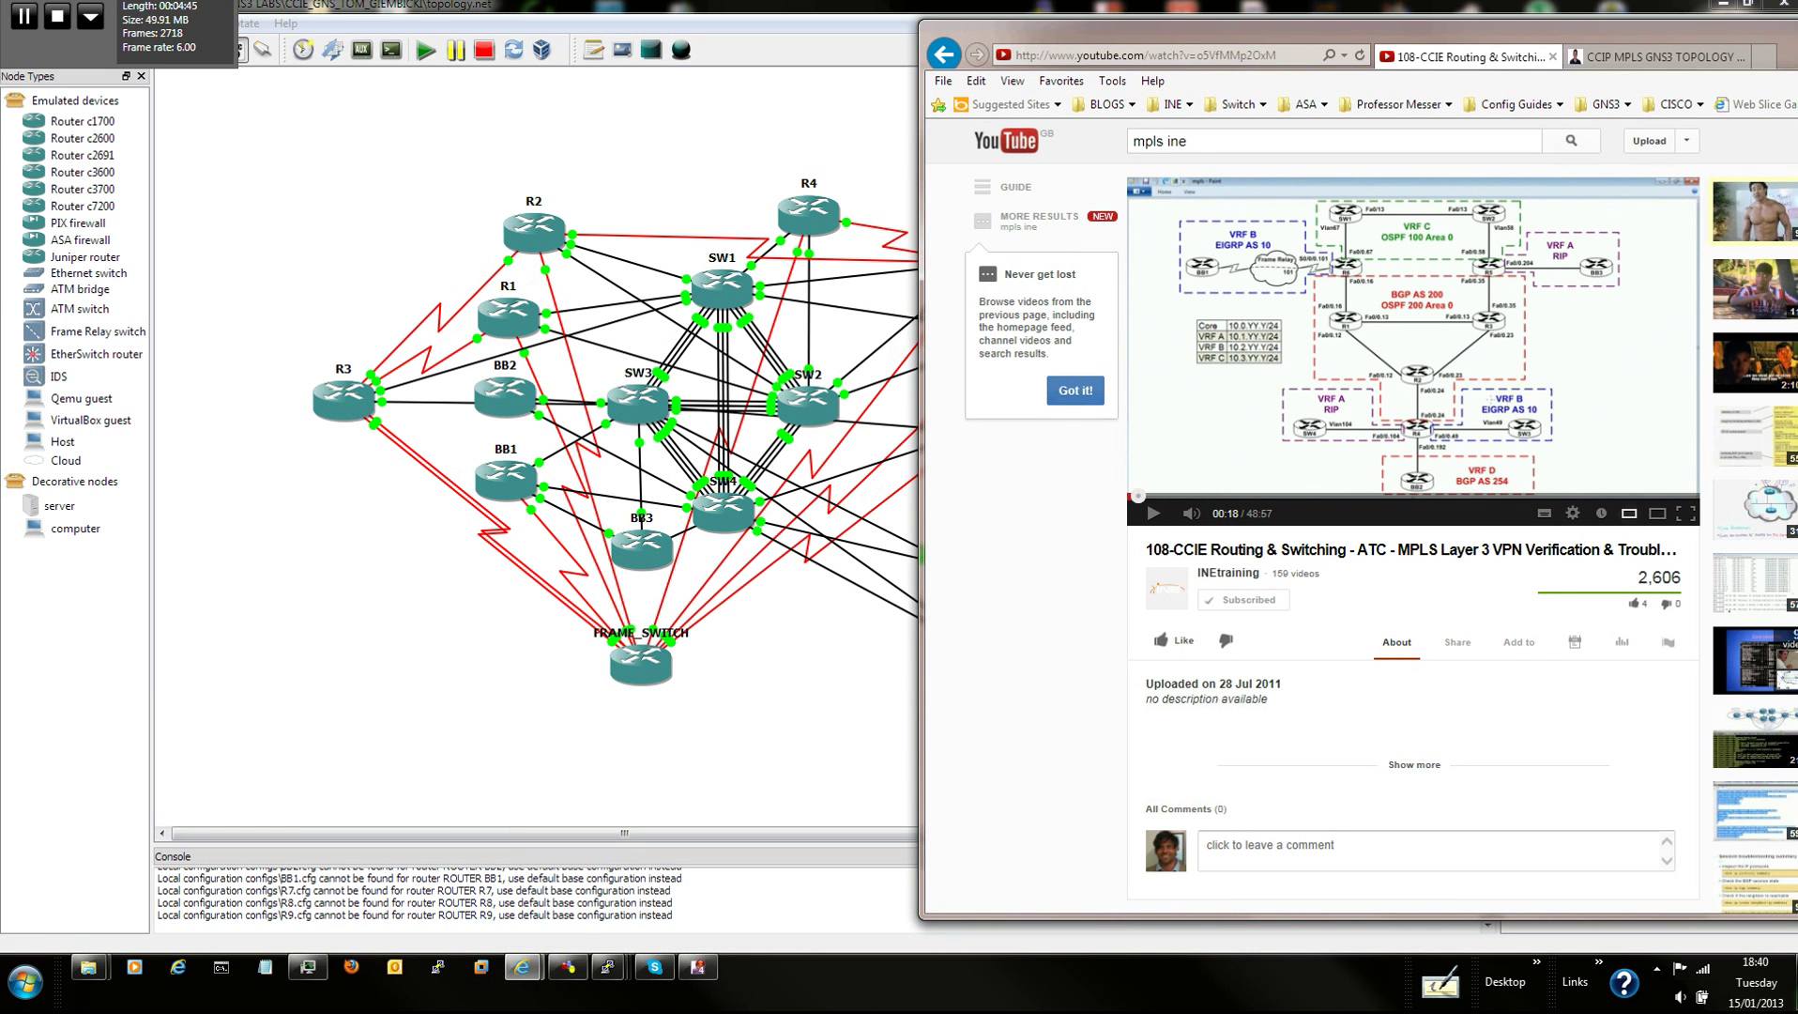
drag(1051, 32, 1323, 27)
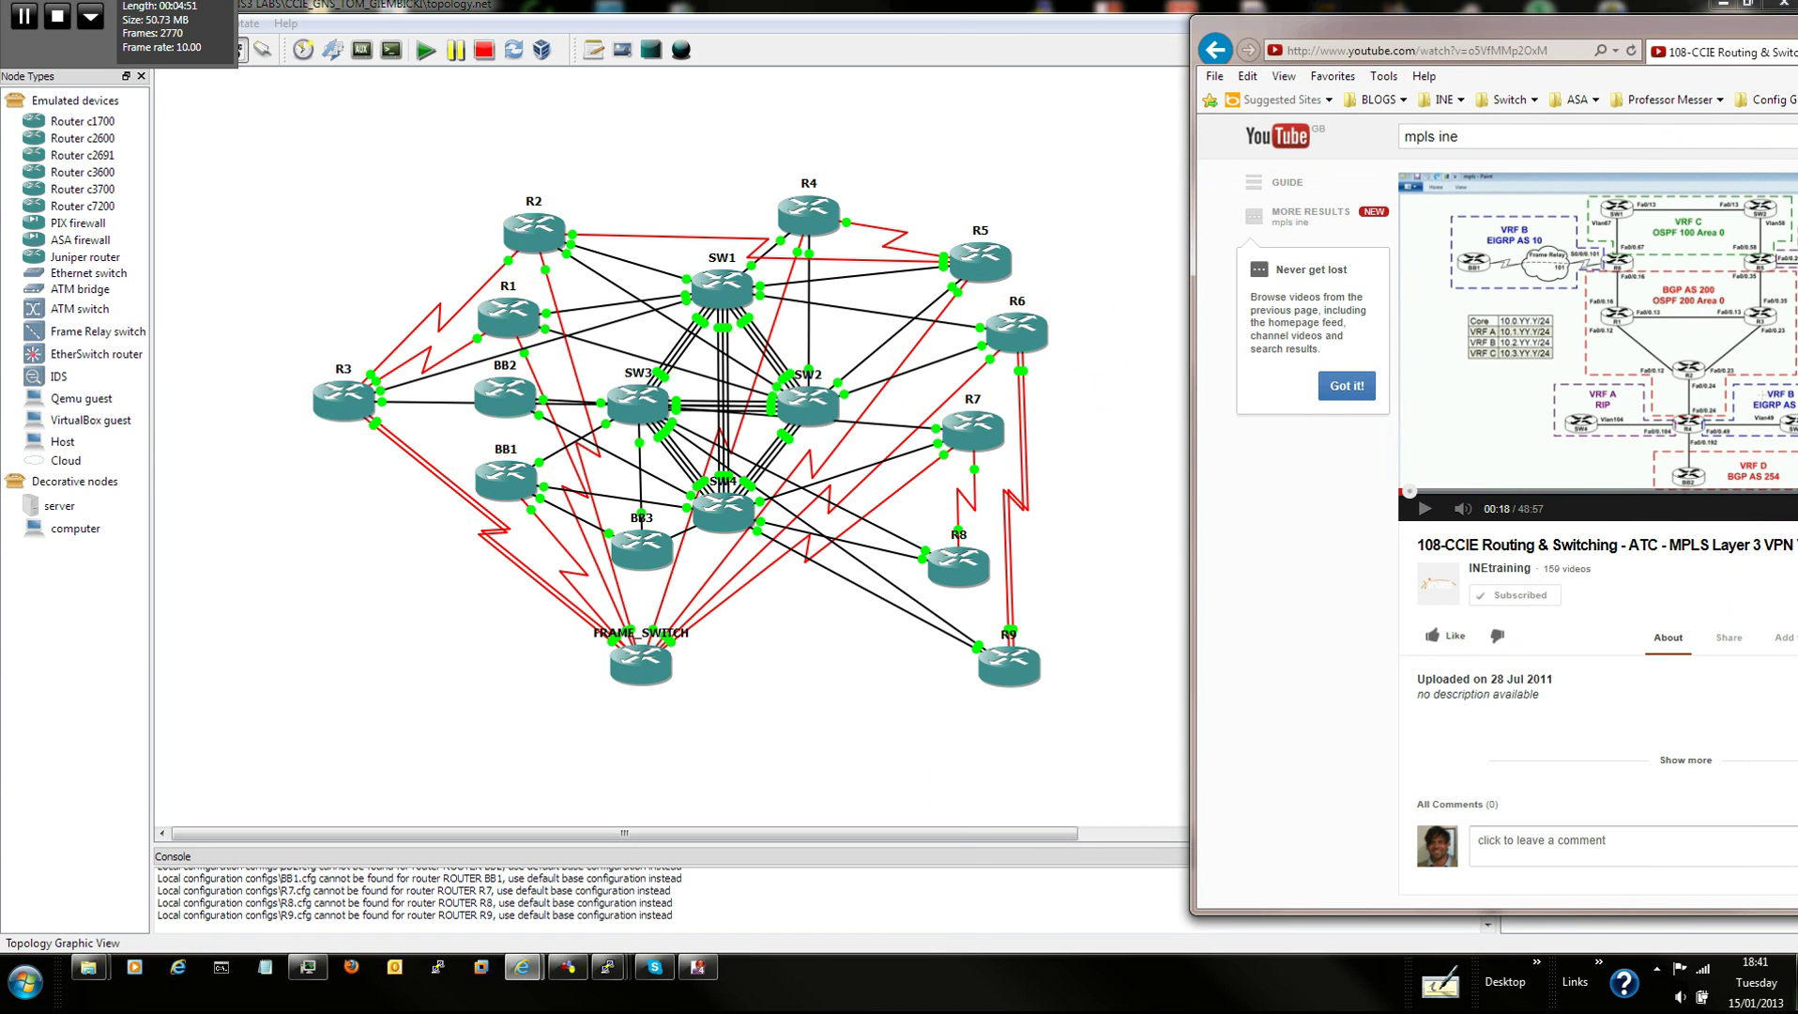
View the paused MPLS Layer 3 VPN video in full screen to study its topology diagram, and return to the normal view
drag(1323, 27, 591, 60)
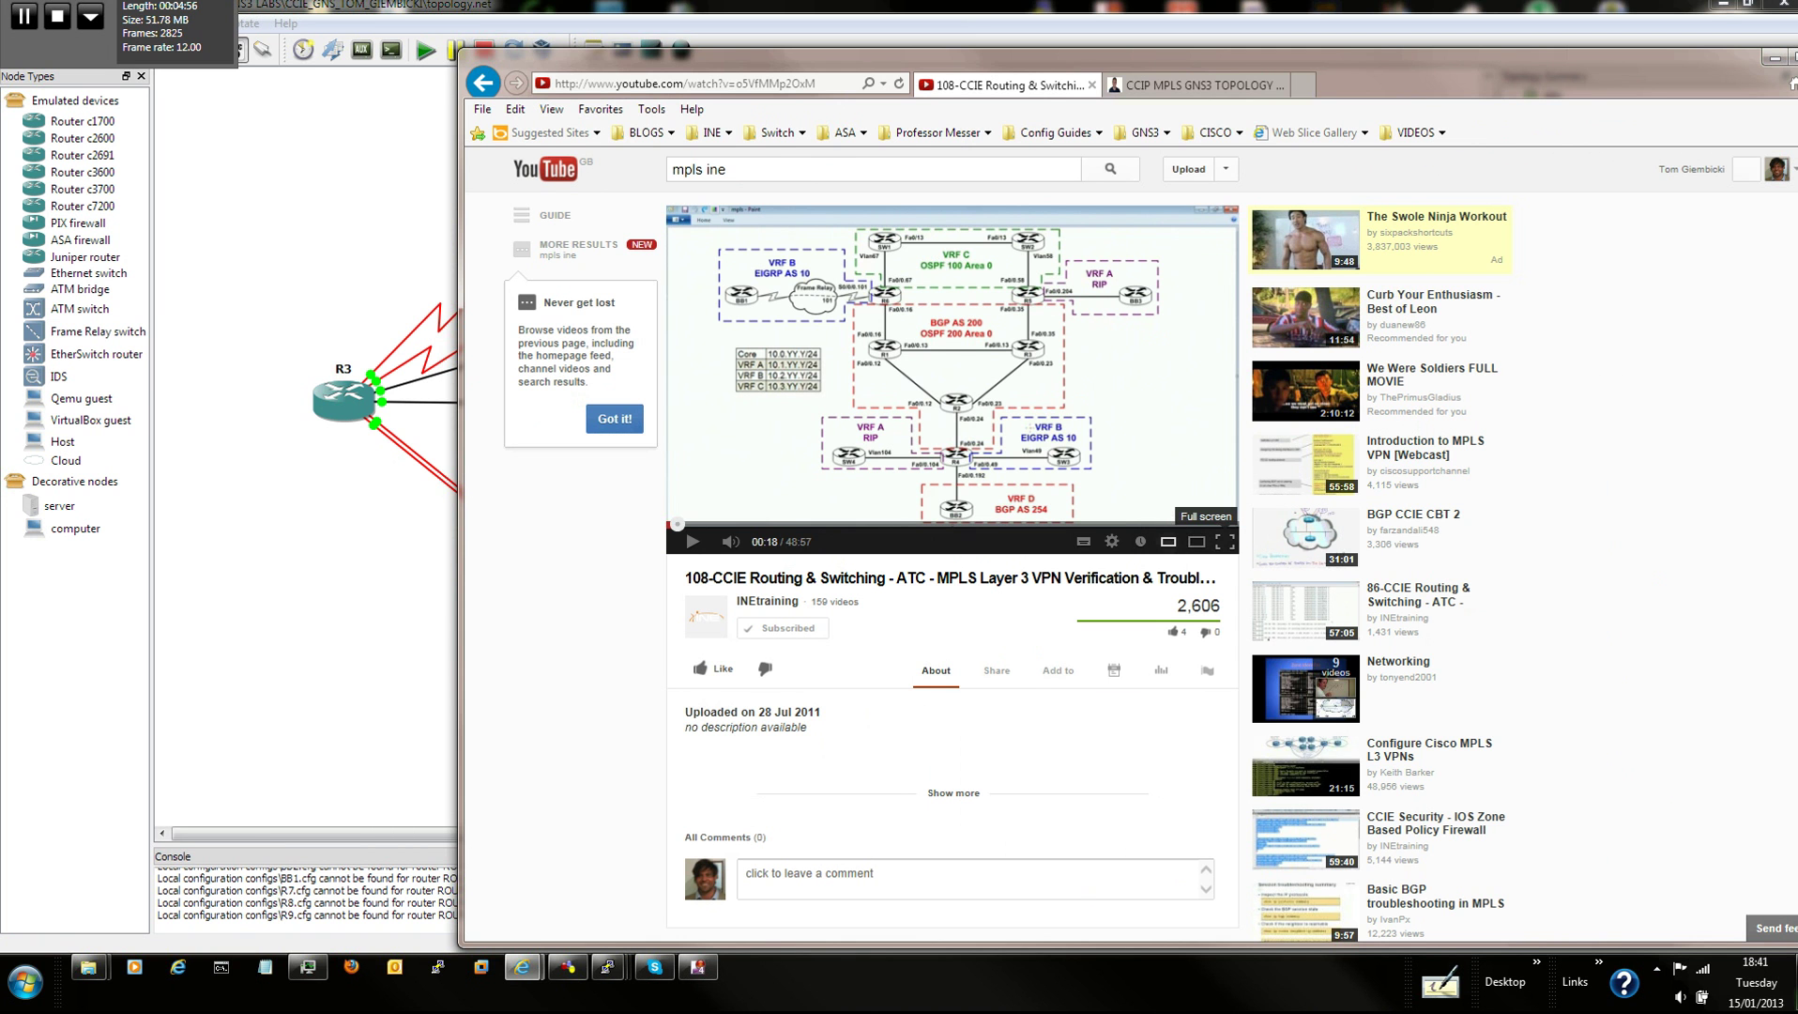
click(1225, 541)
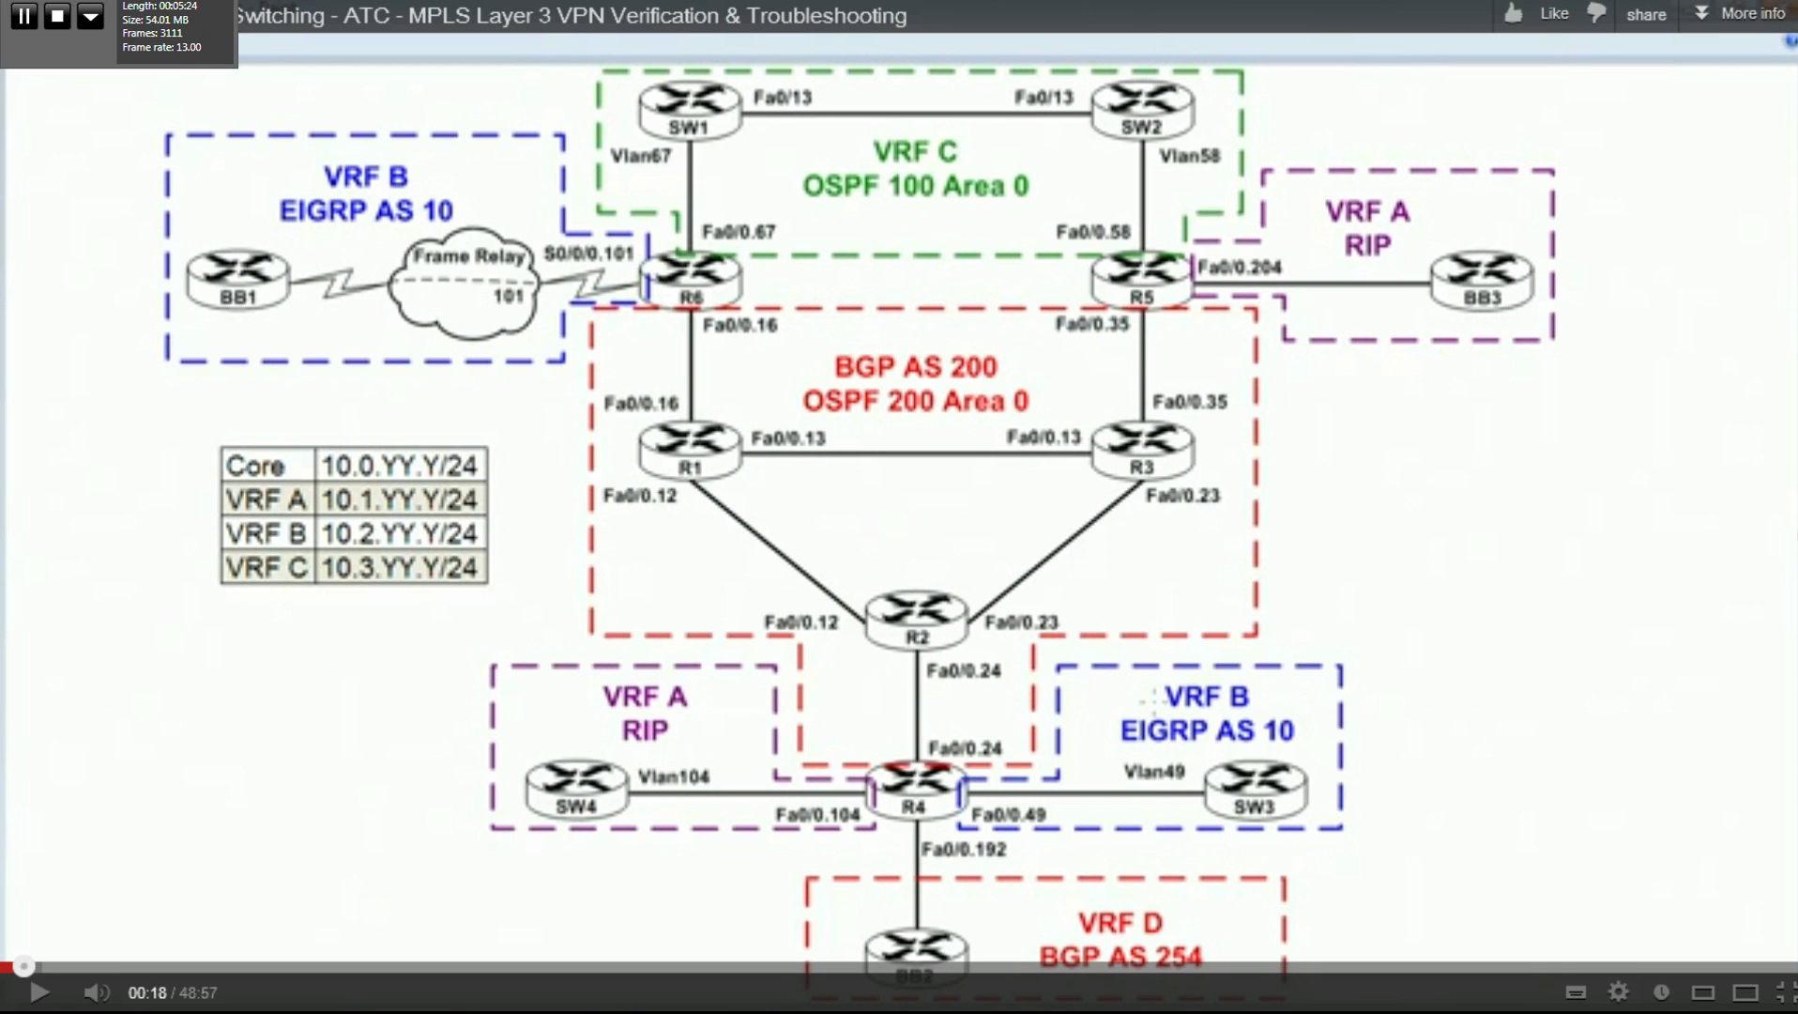
key(Escape)
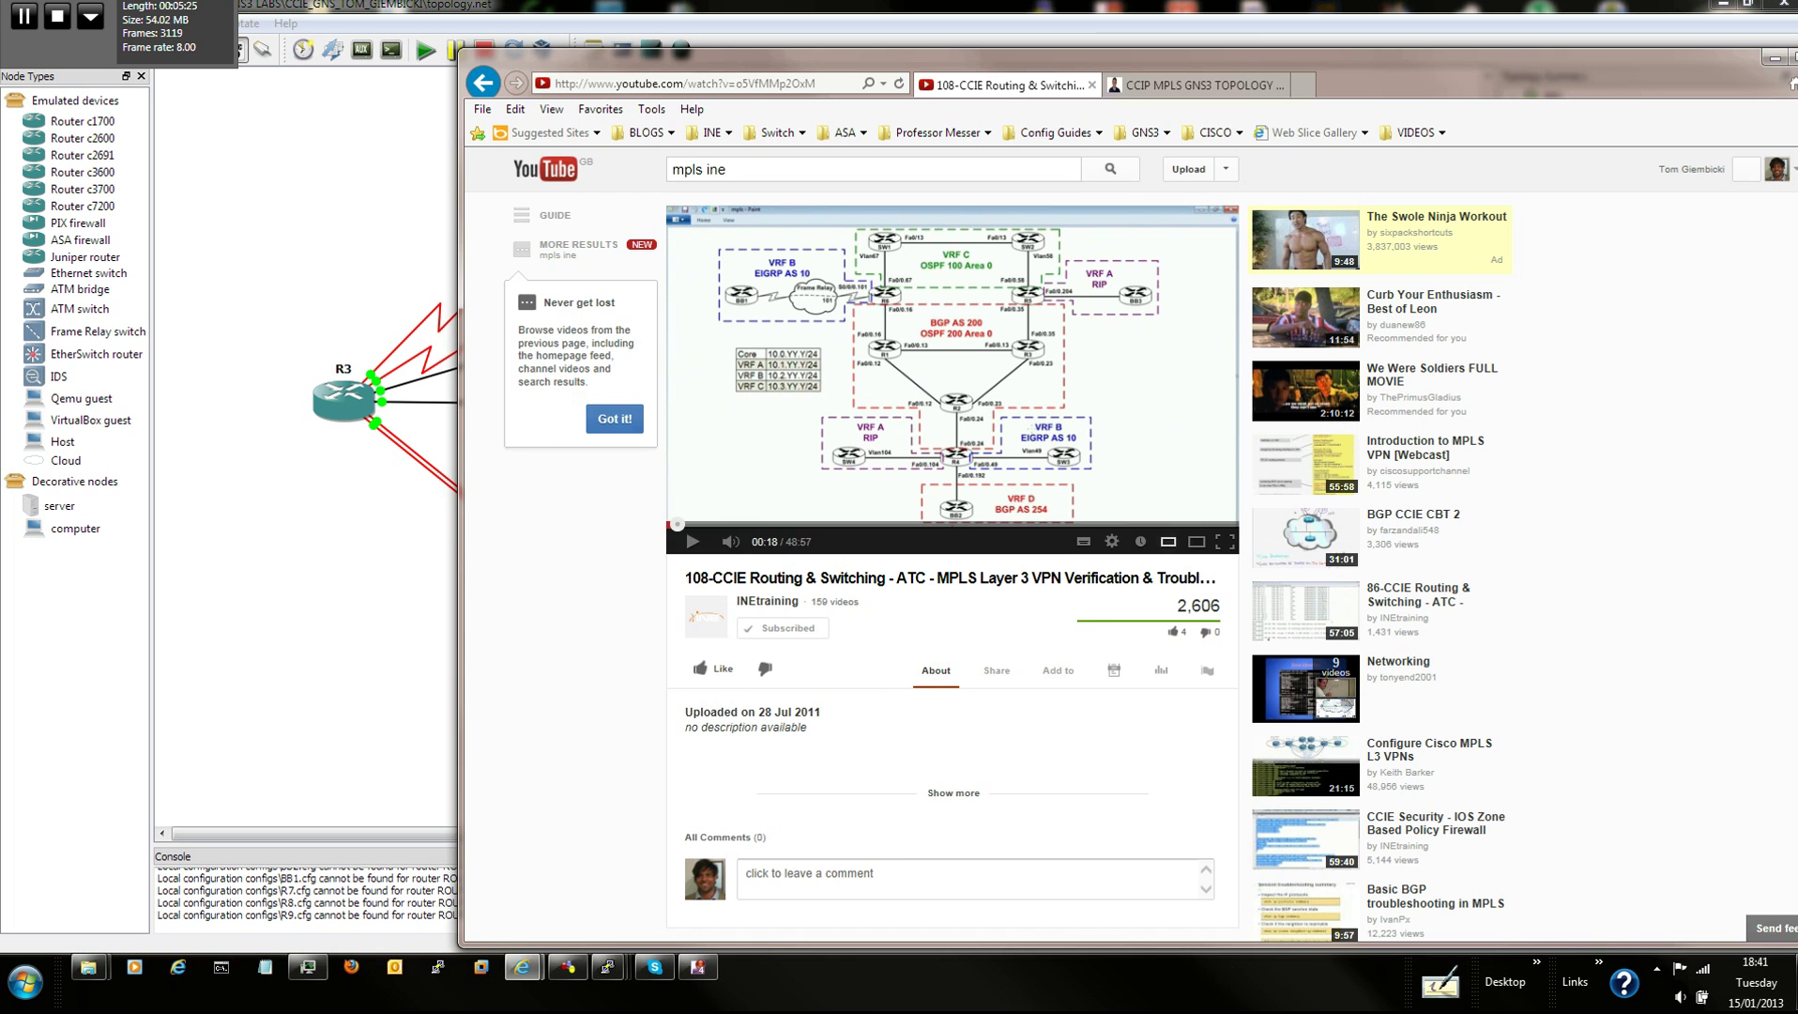
Move the browser window clear of the GNS3 topology and look over the list of open router consoles
drag(1126, 59, 1221, 66)
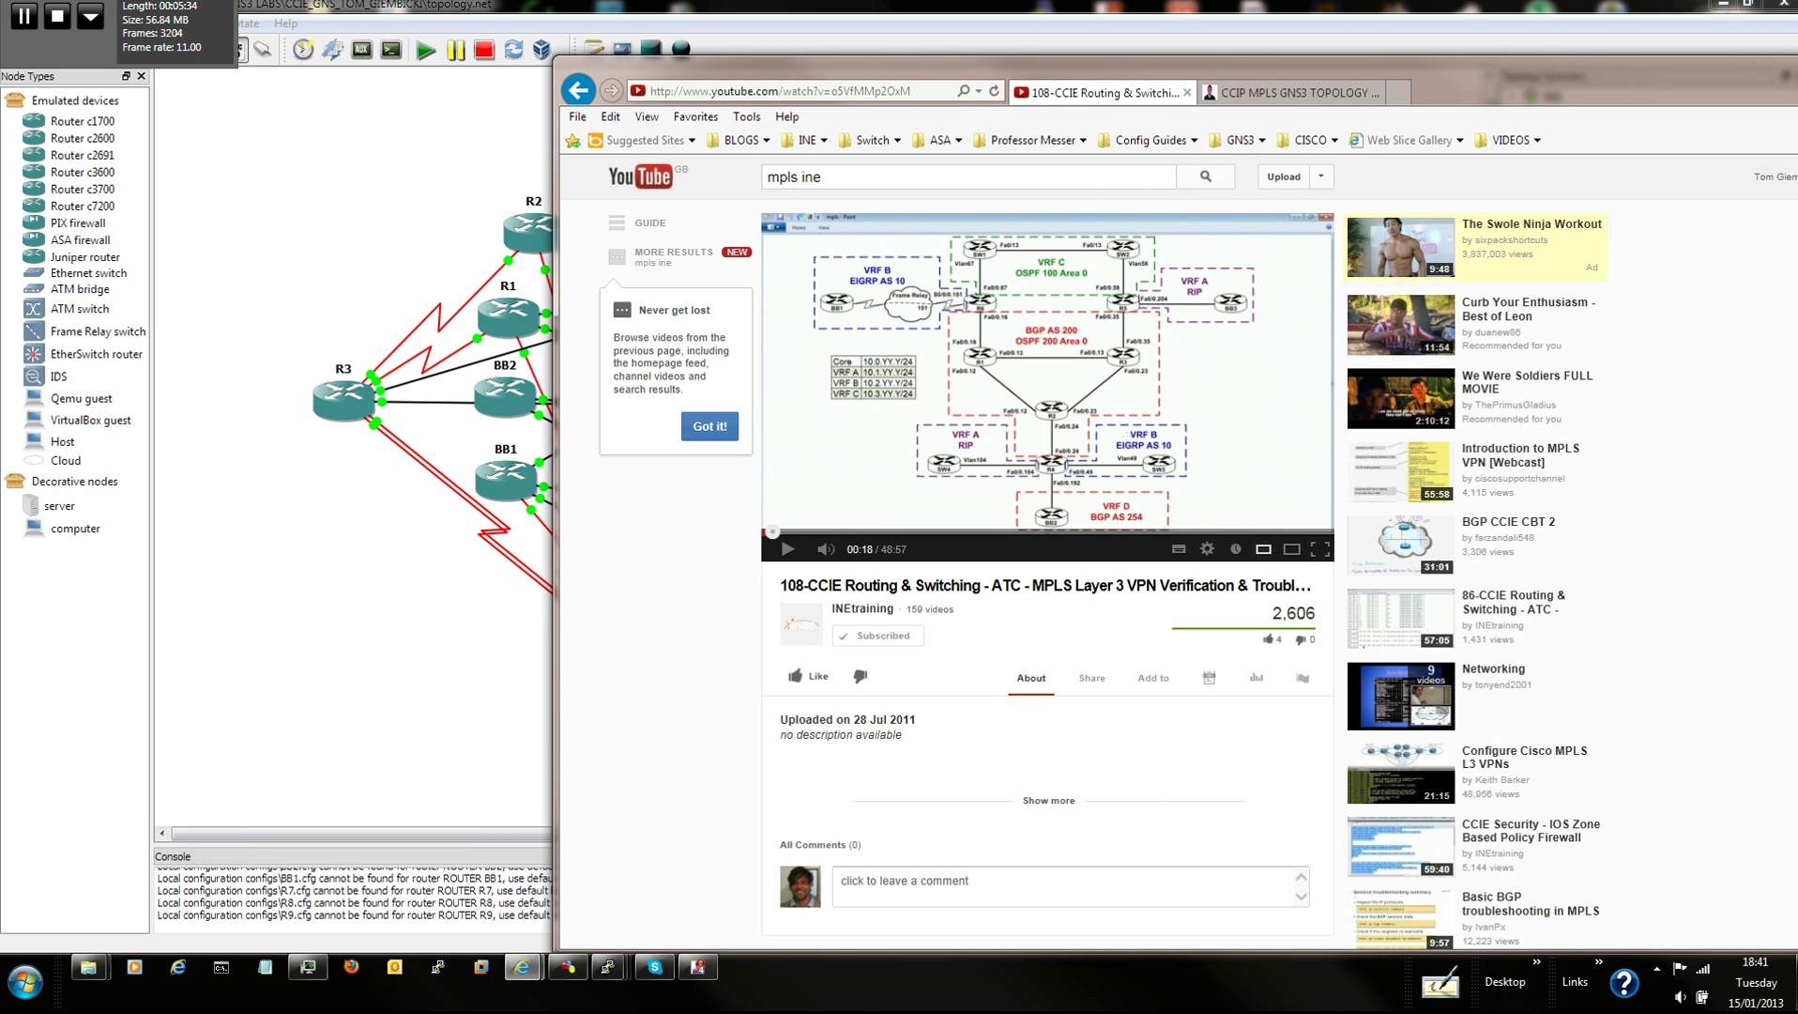
drag(1126, 71, 716, 380)
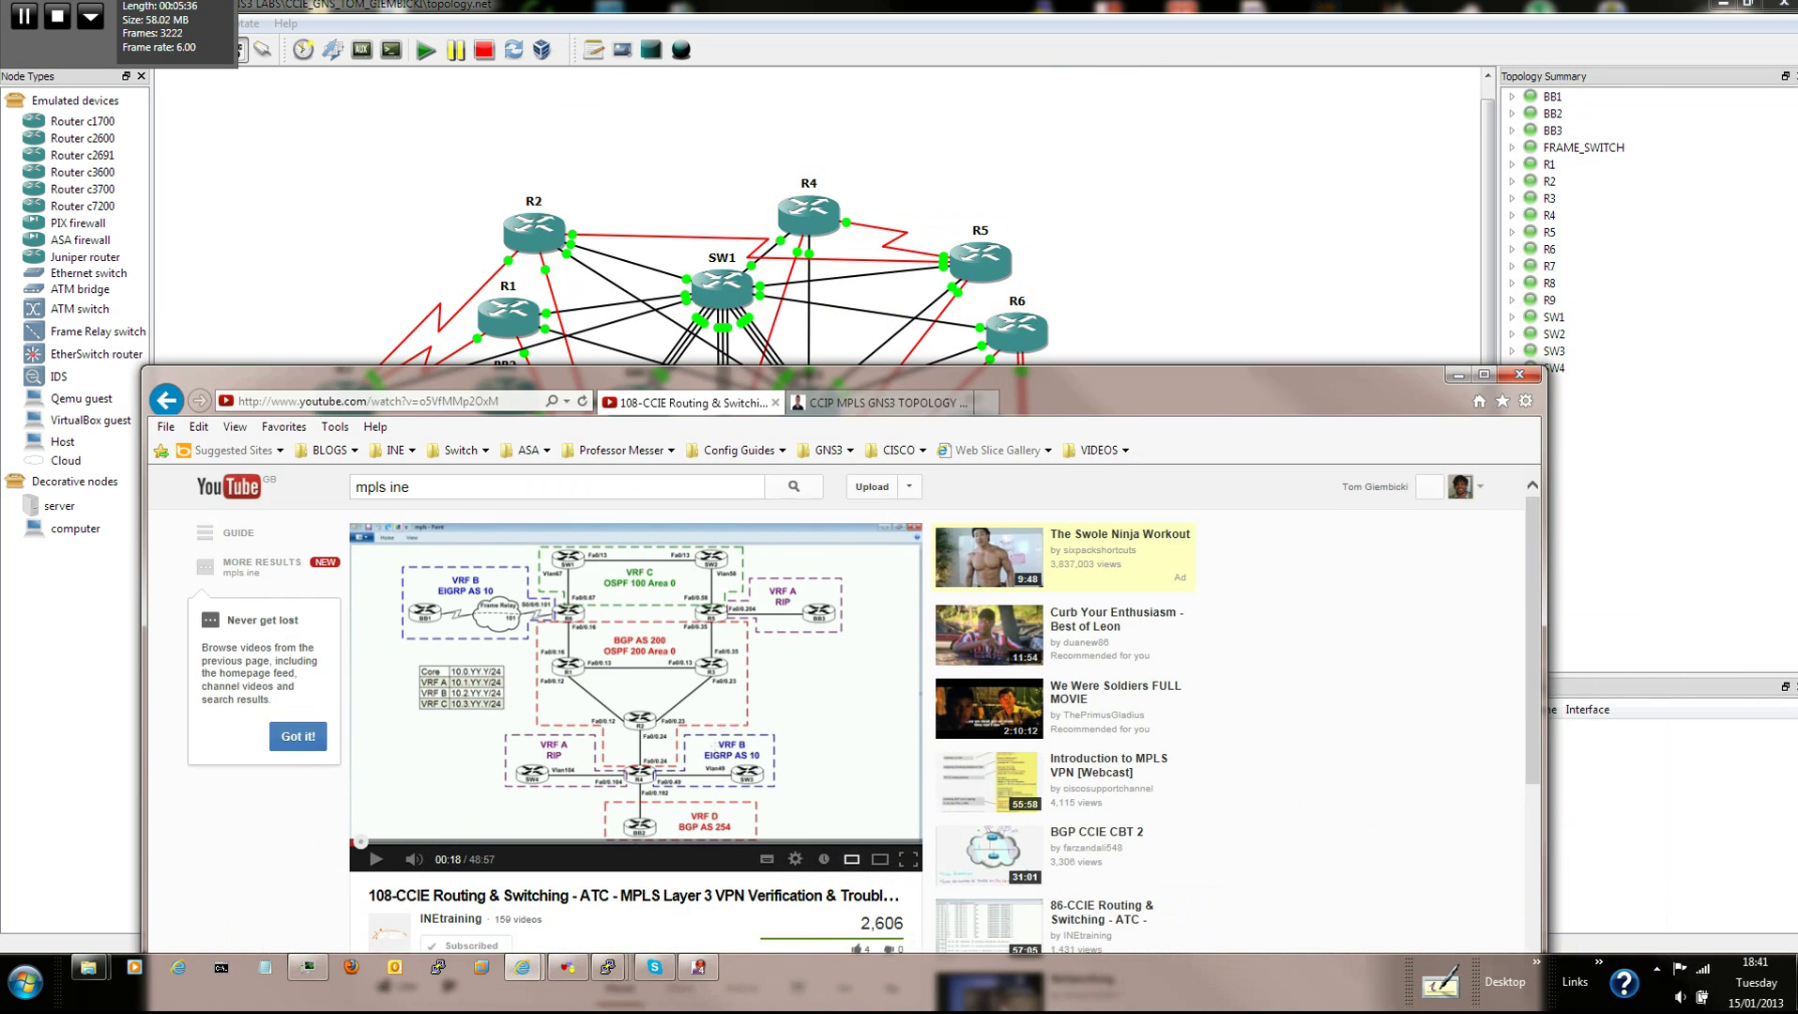
drag(1182, 384, 1605, 638)
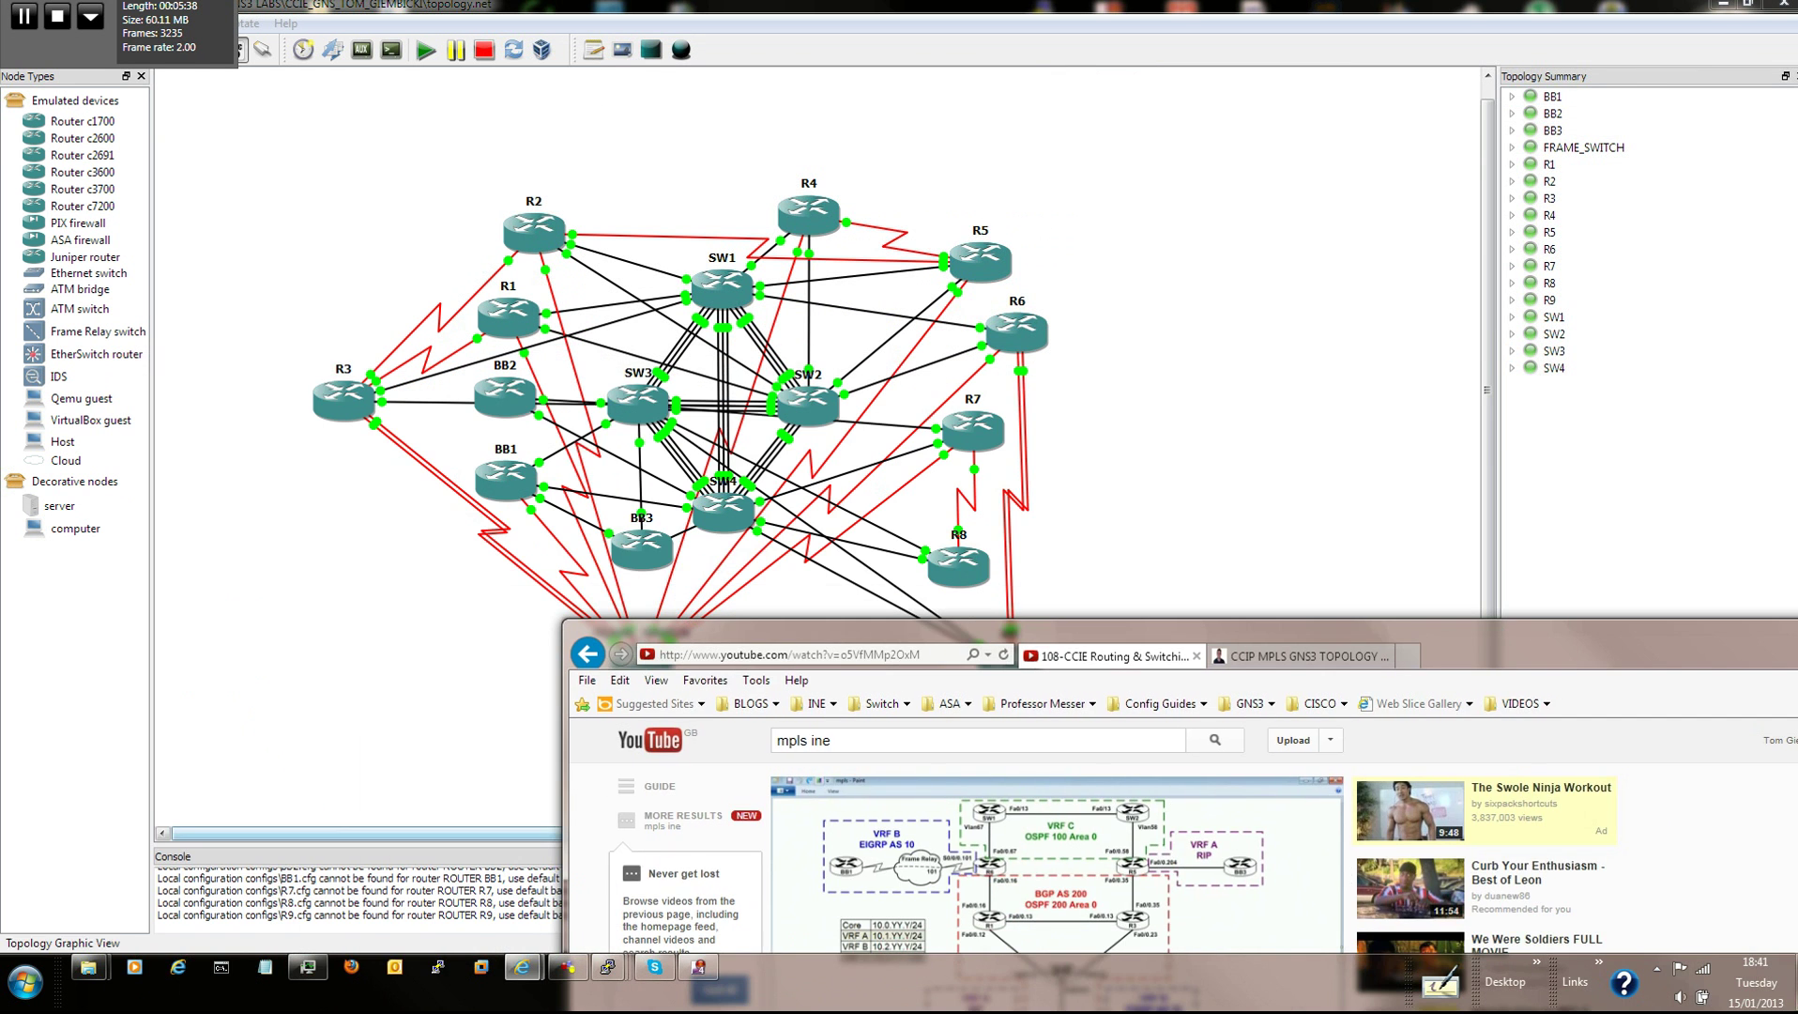
click(607, 967)
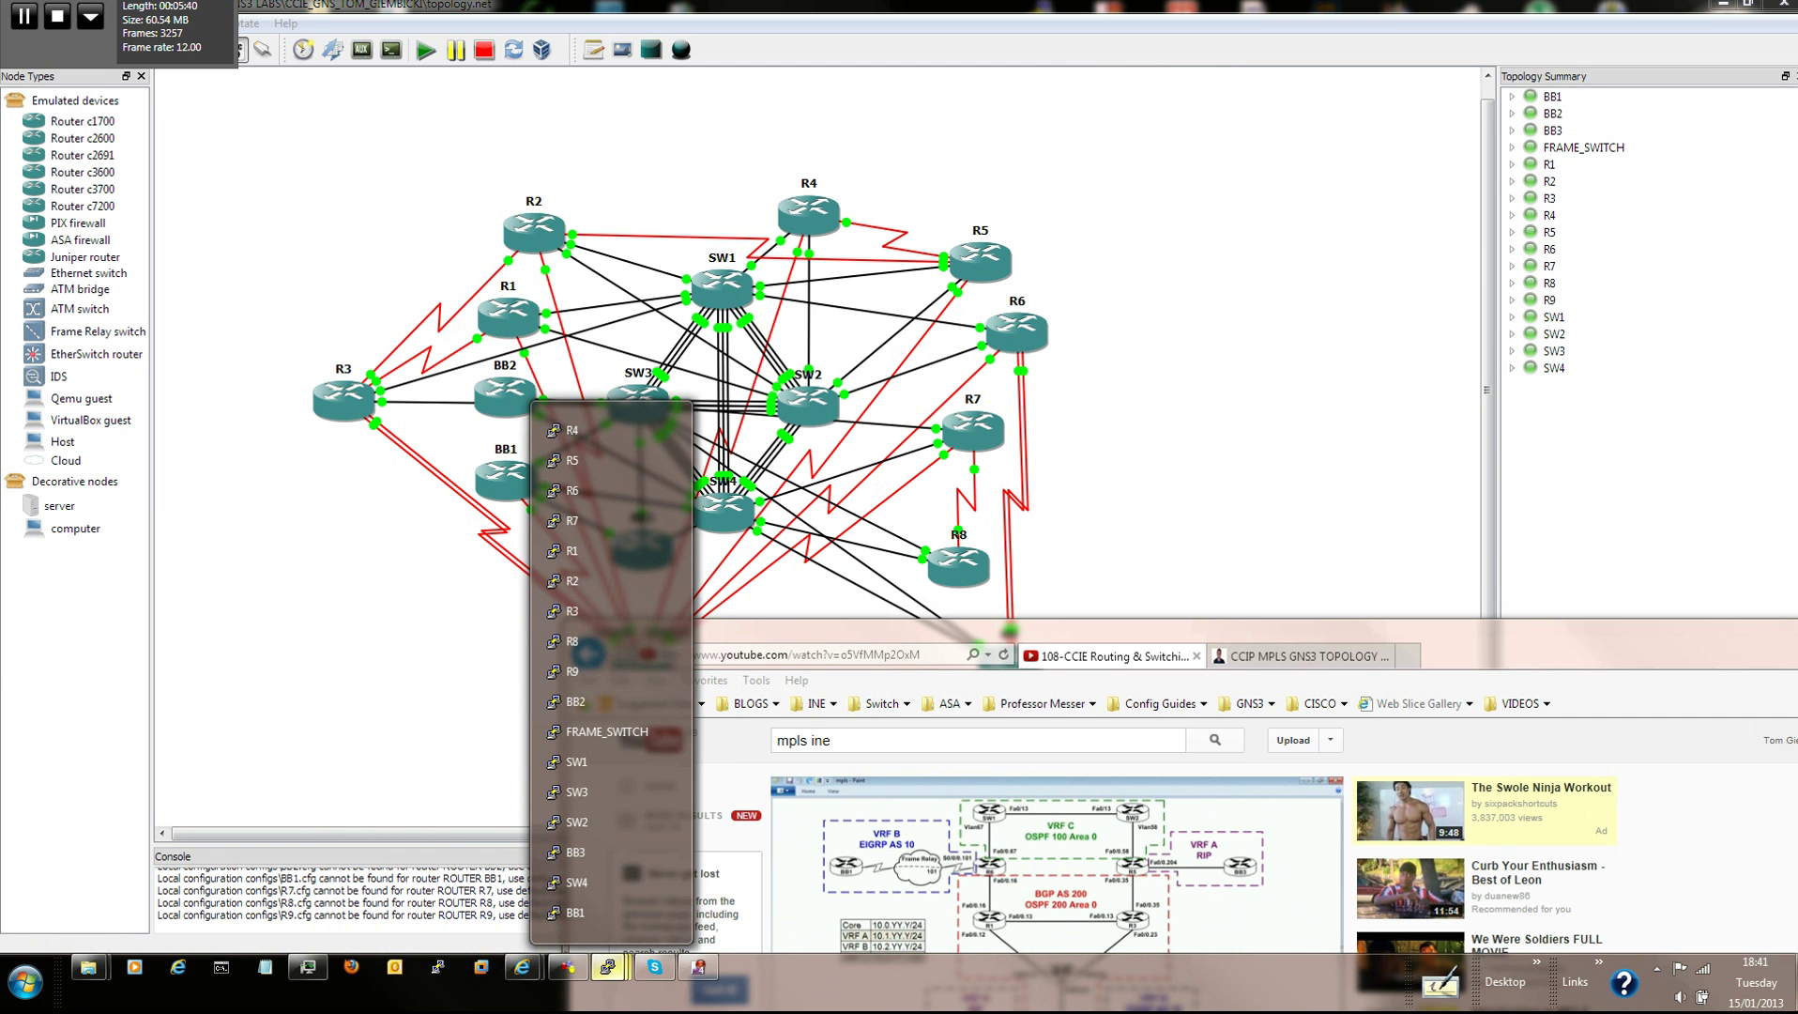
drag(1098, 632, 996, 37)
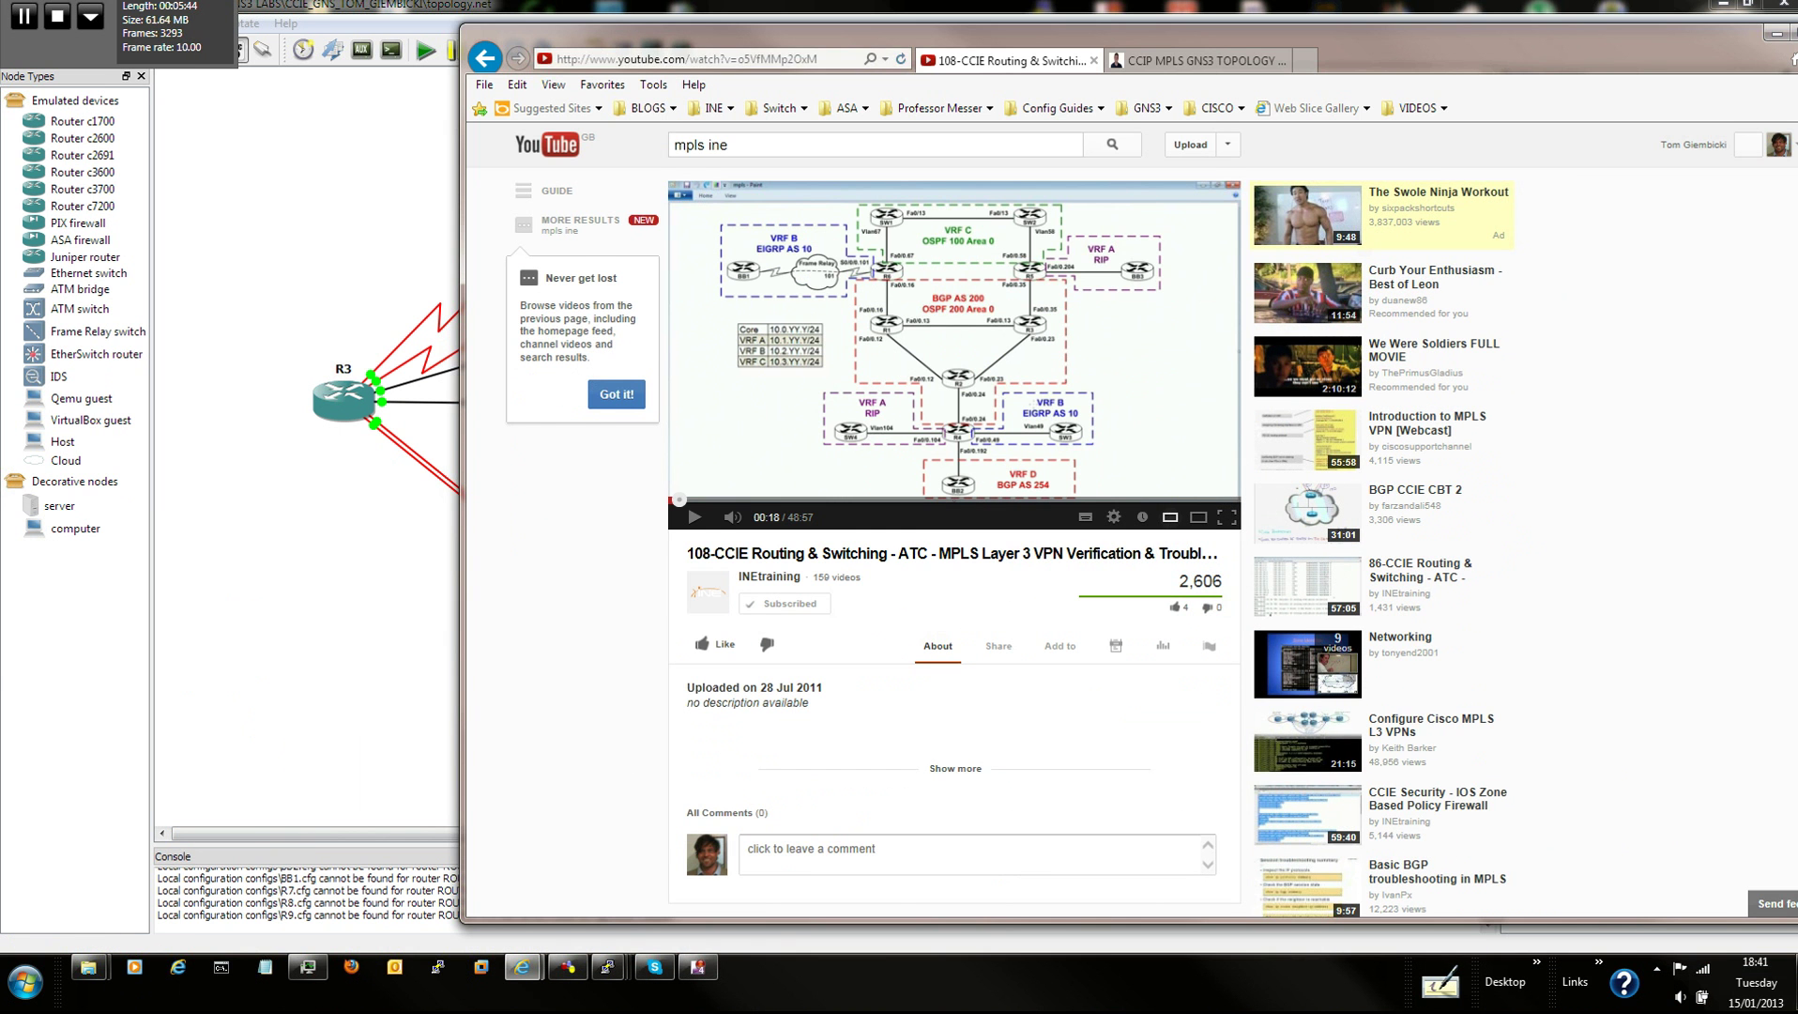
drag(1314, 31, 1685, 321)
Close the console windows of R7, R8 and R9
click(607, 967)
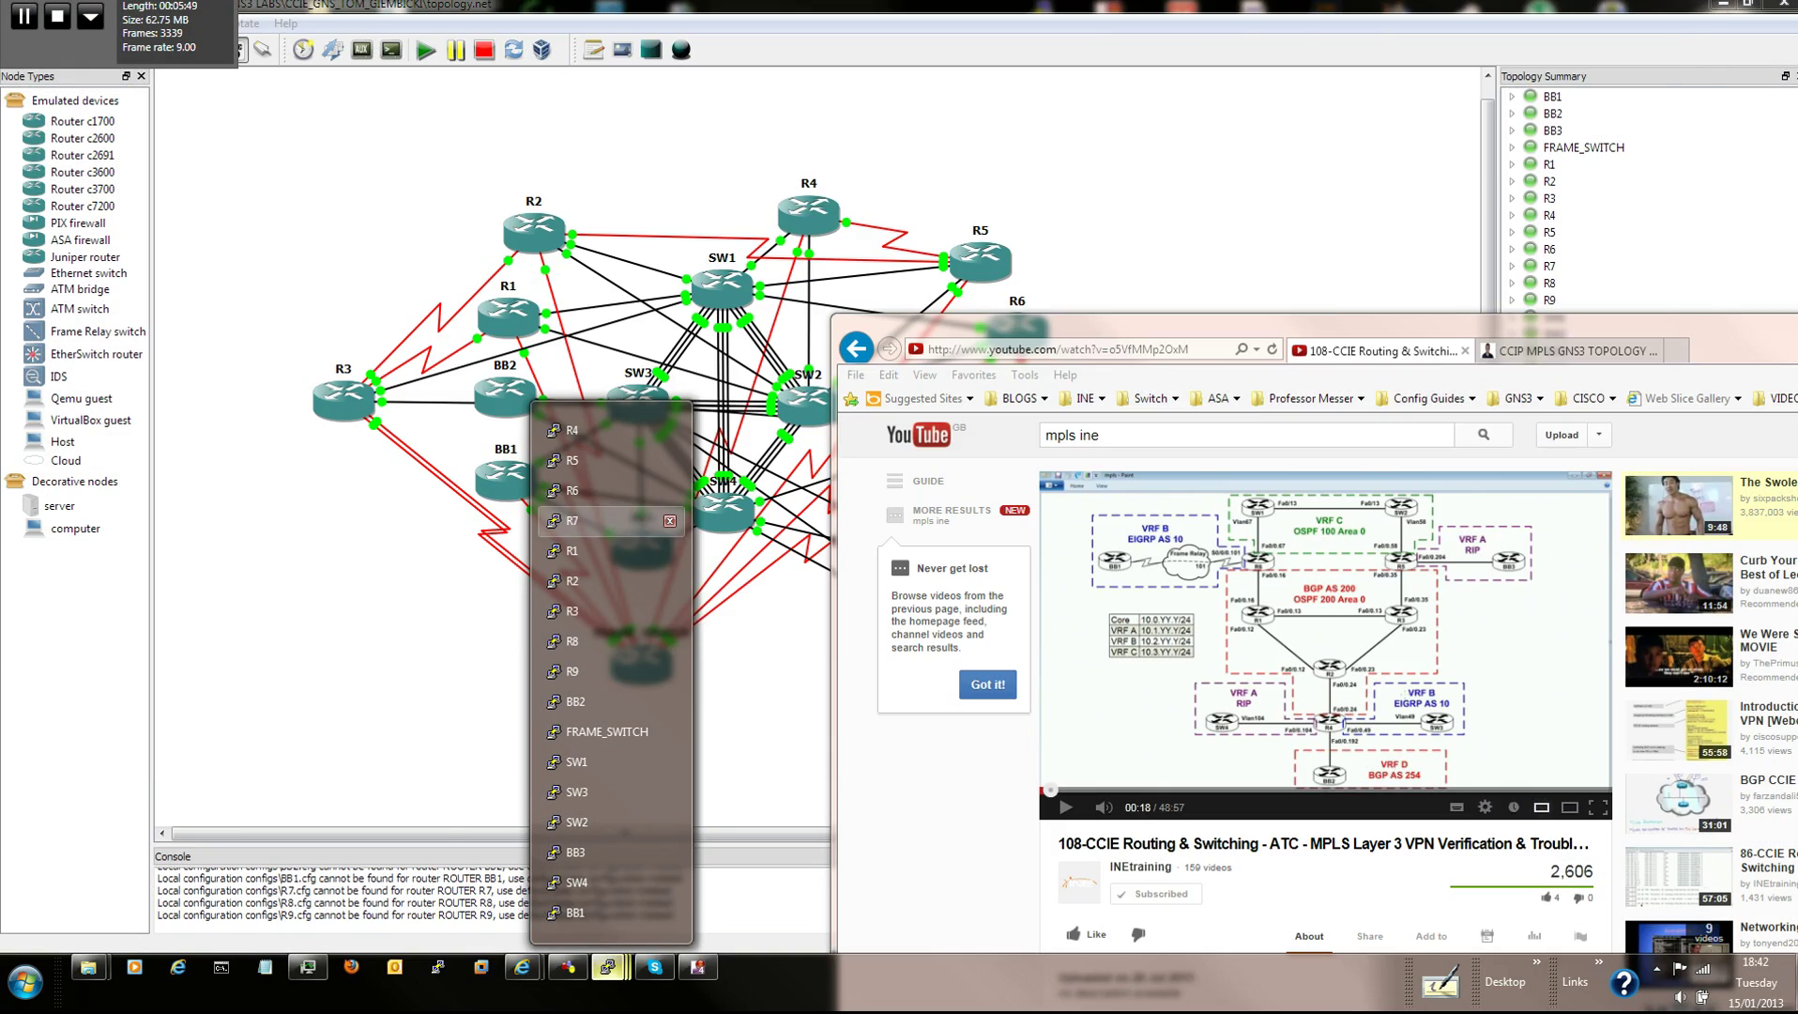
mouse_move(600, 519)
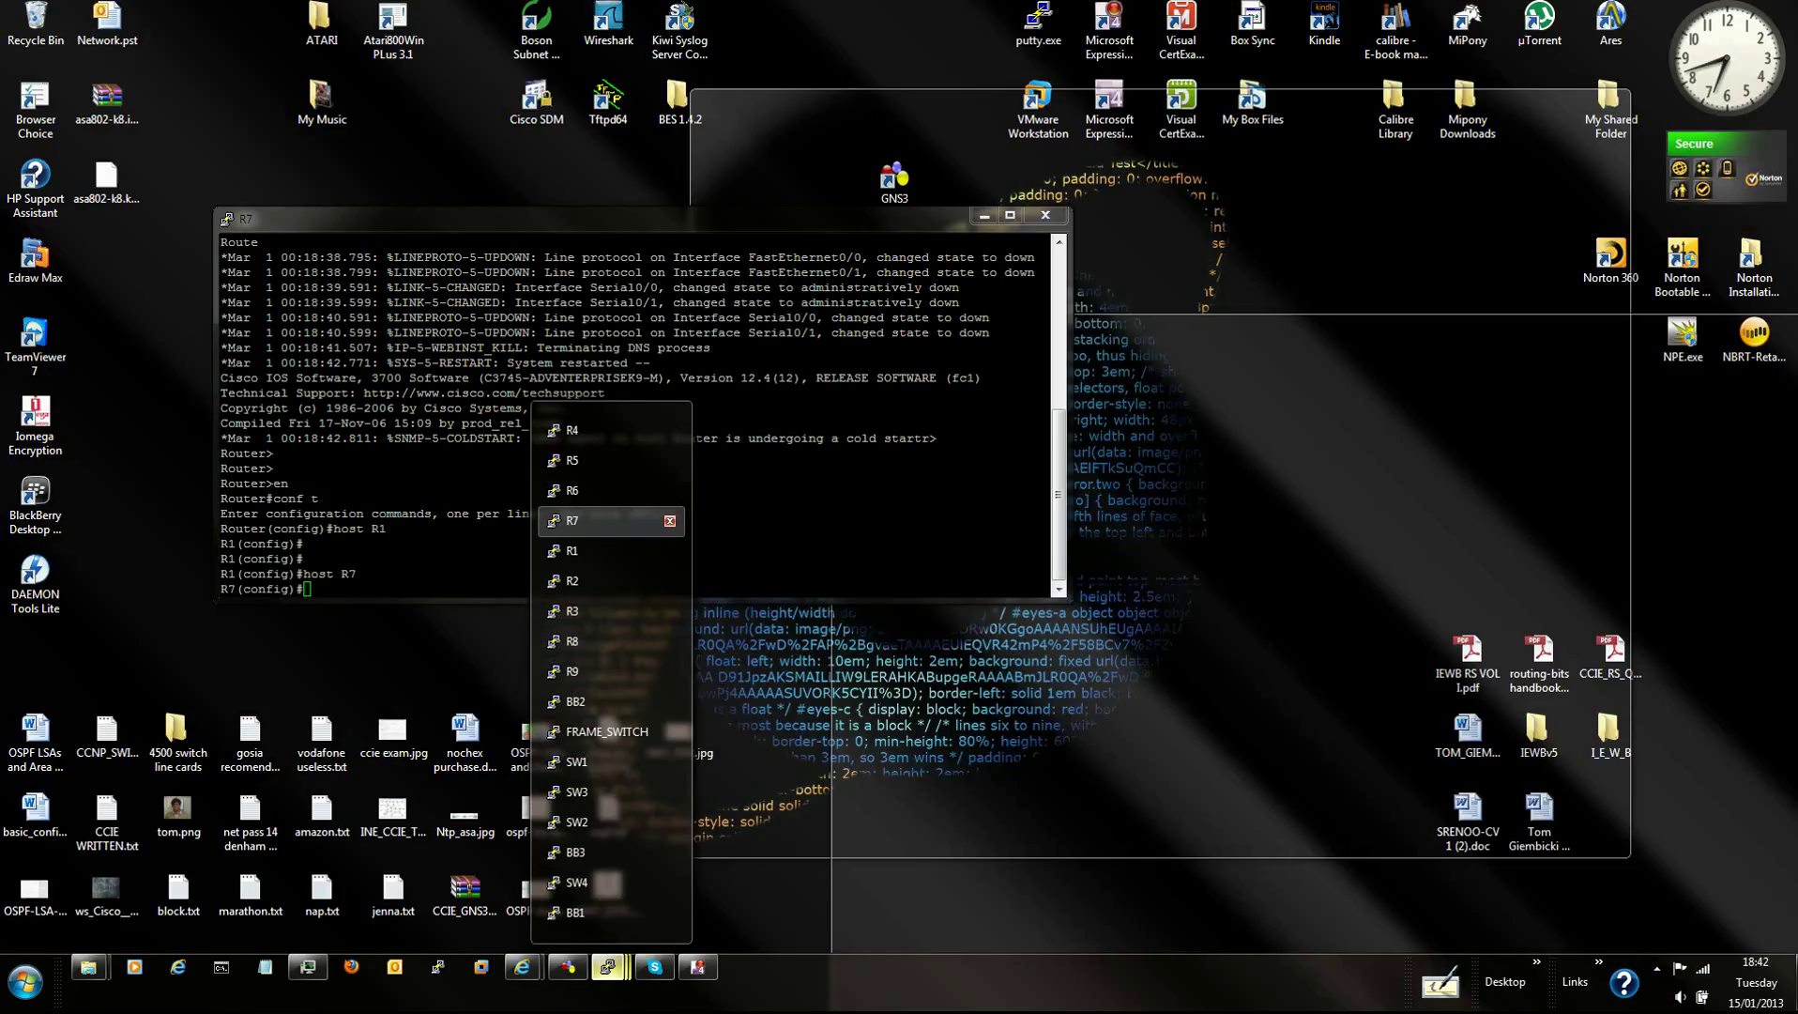
click(669, 520)
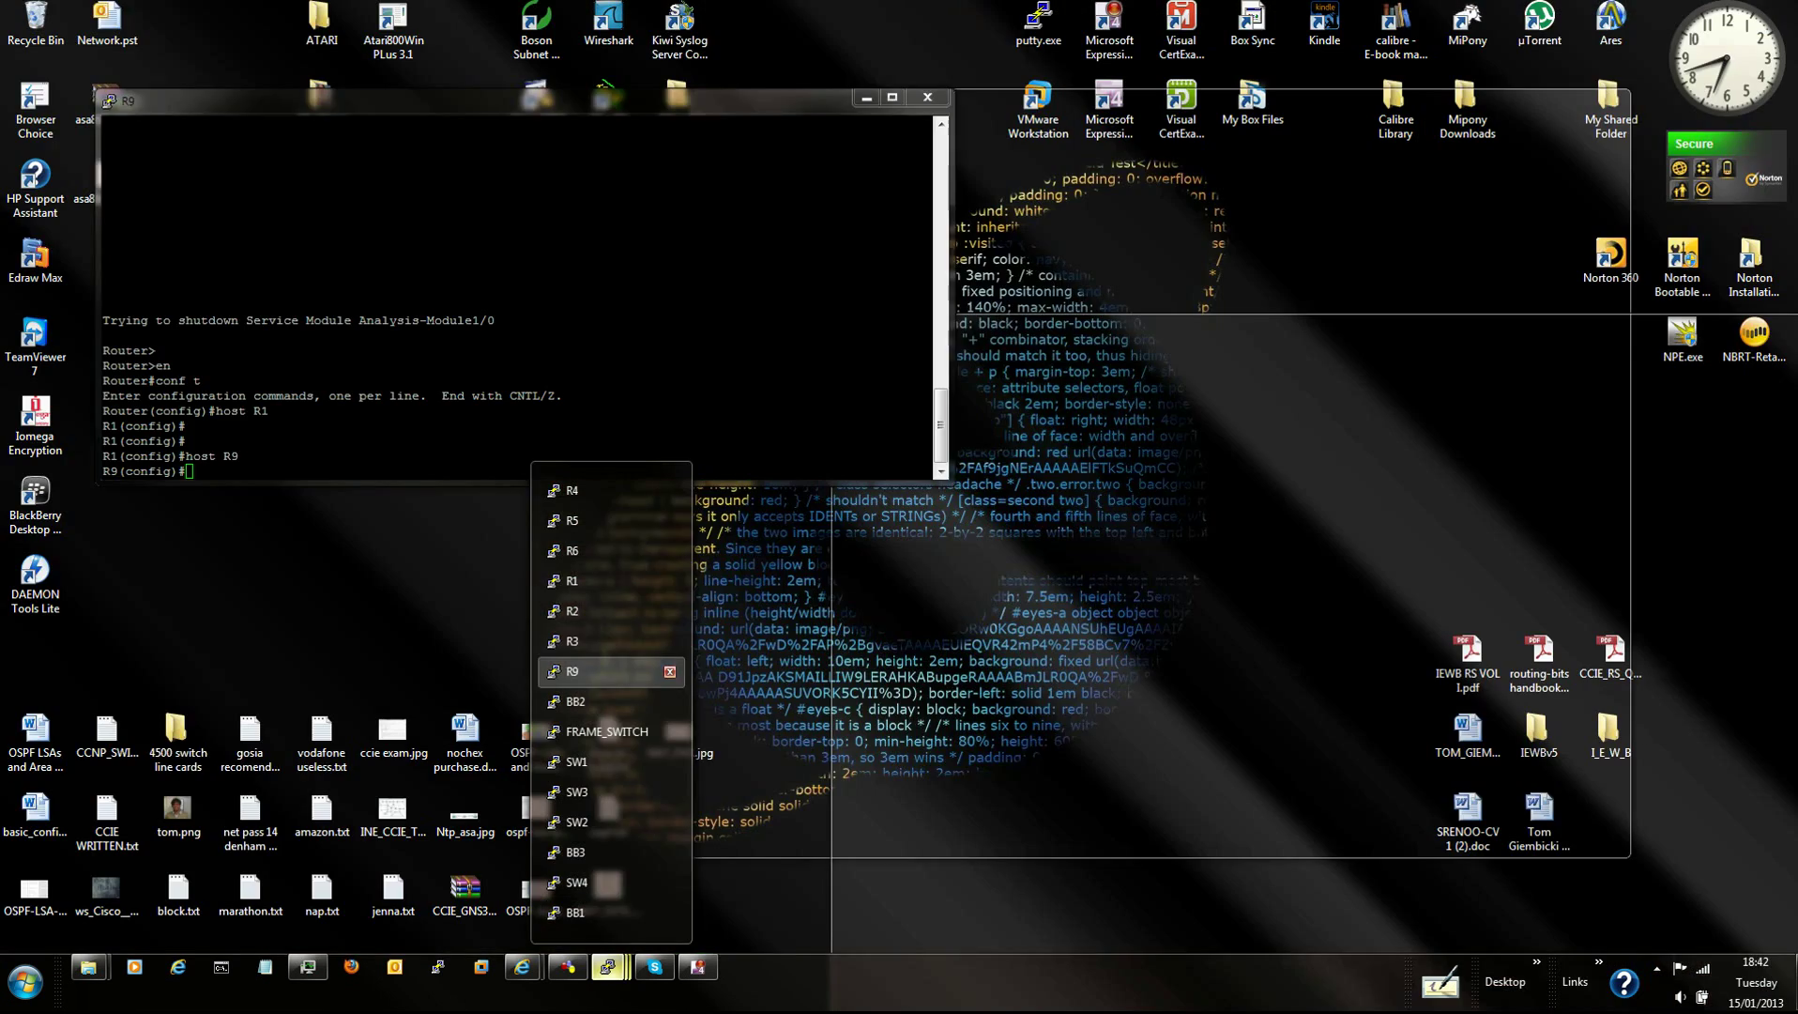
click(669, 641)
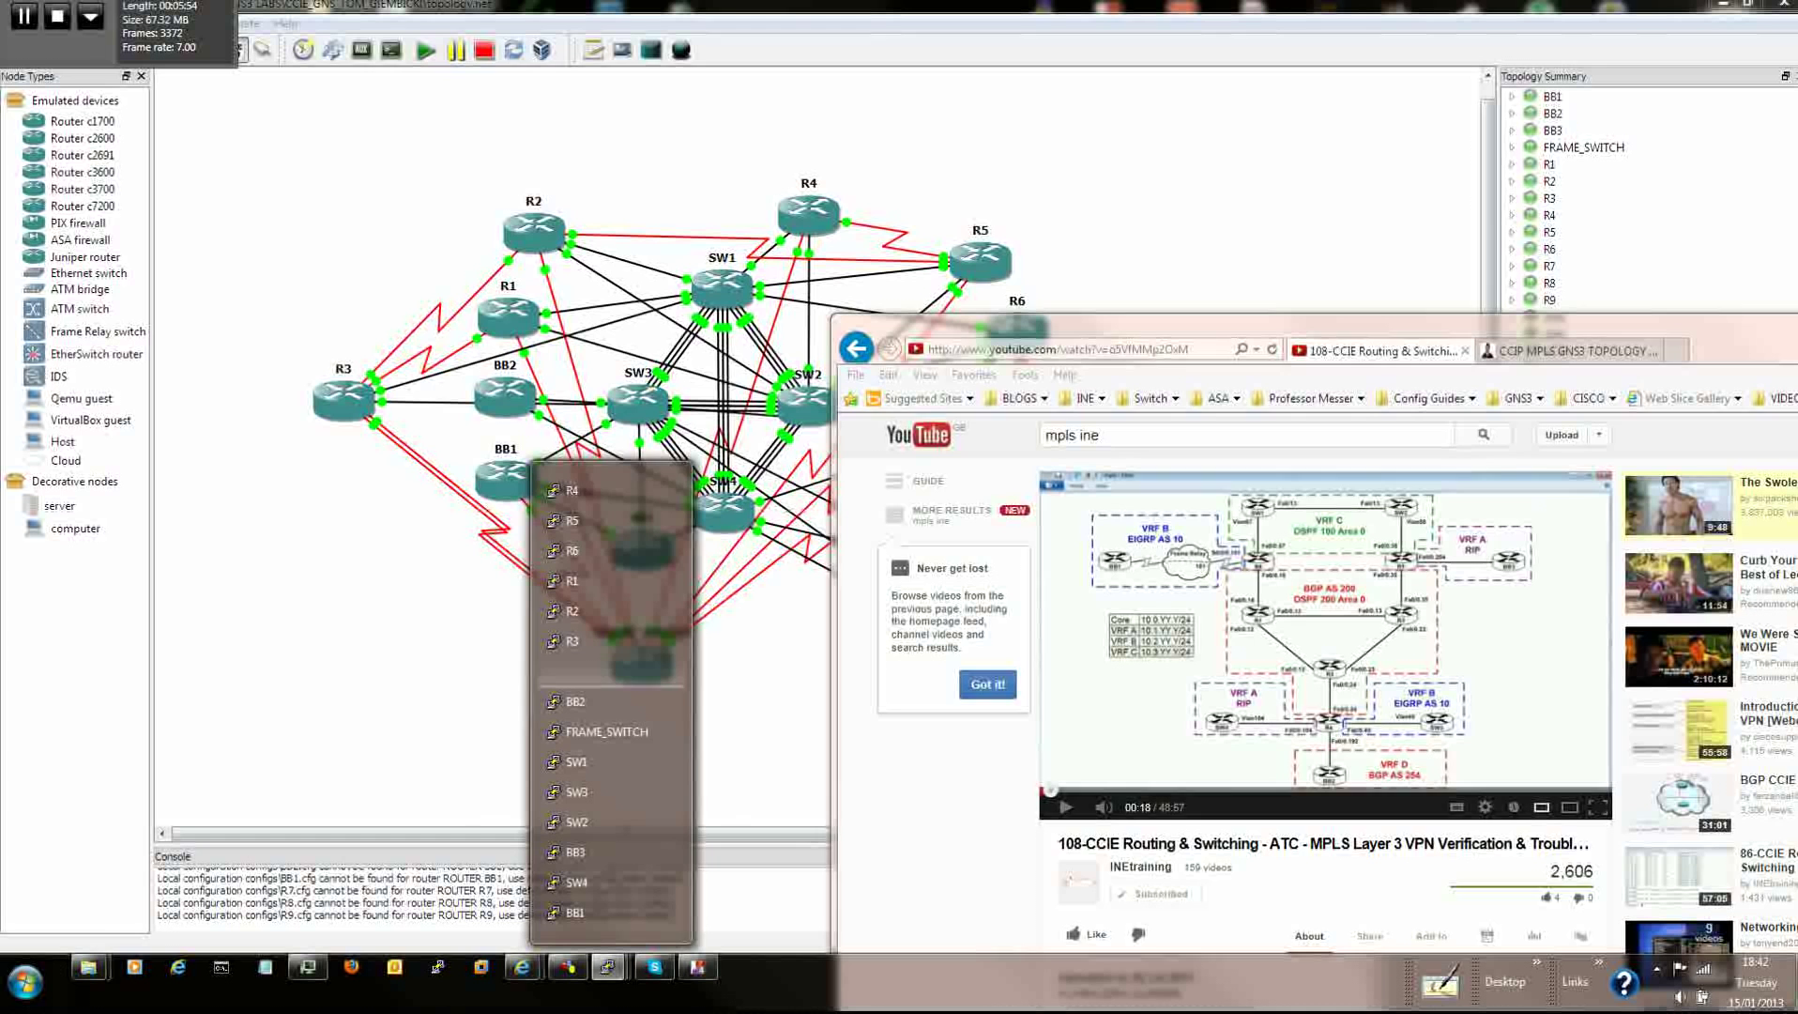
Uncover the whole GNS3 topology and stop routers R9, R7 and R8
drag(1080, 328, 430, 558)
drag(572, 554, 646, 750)
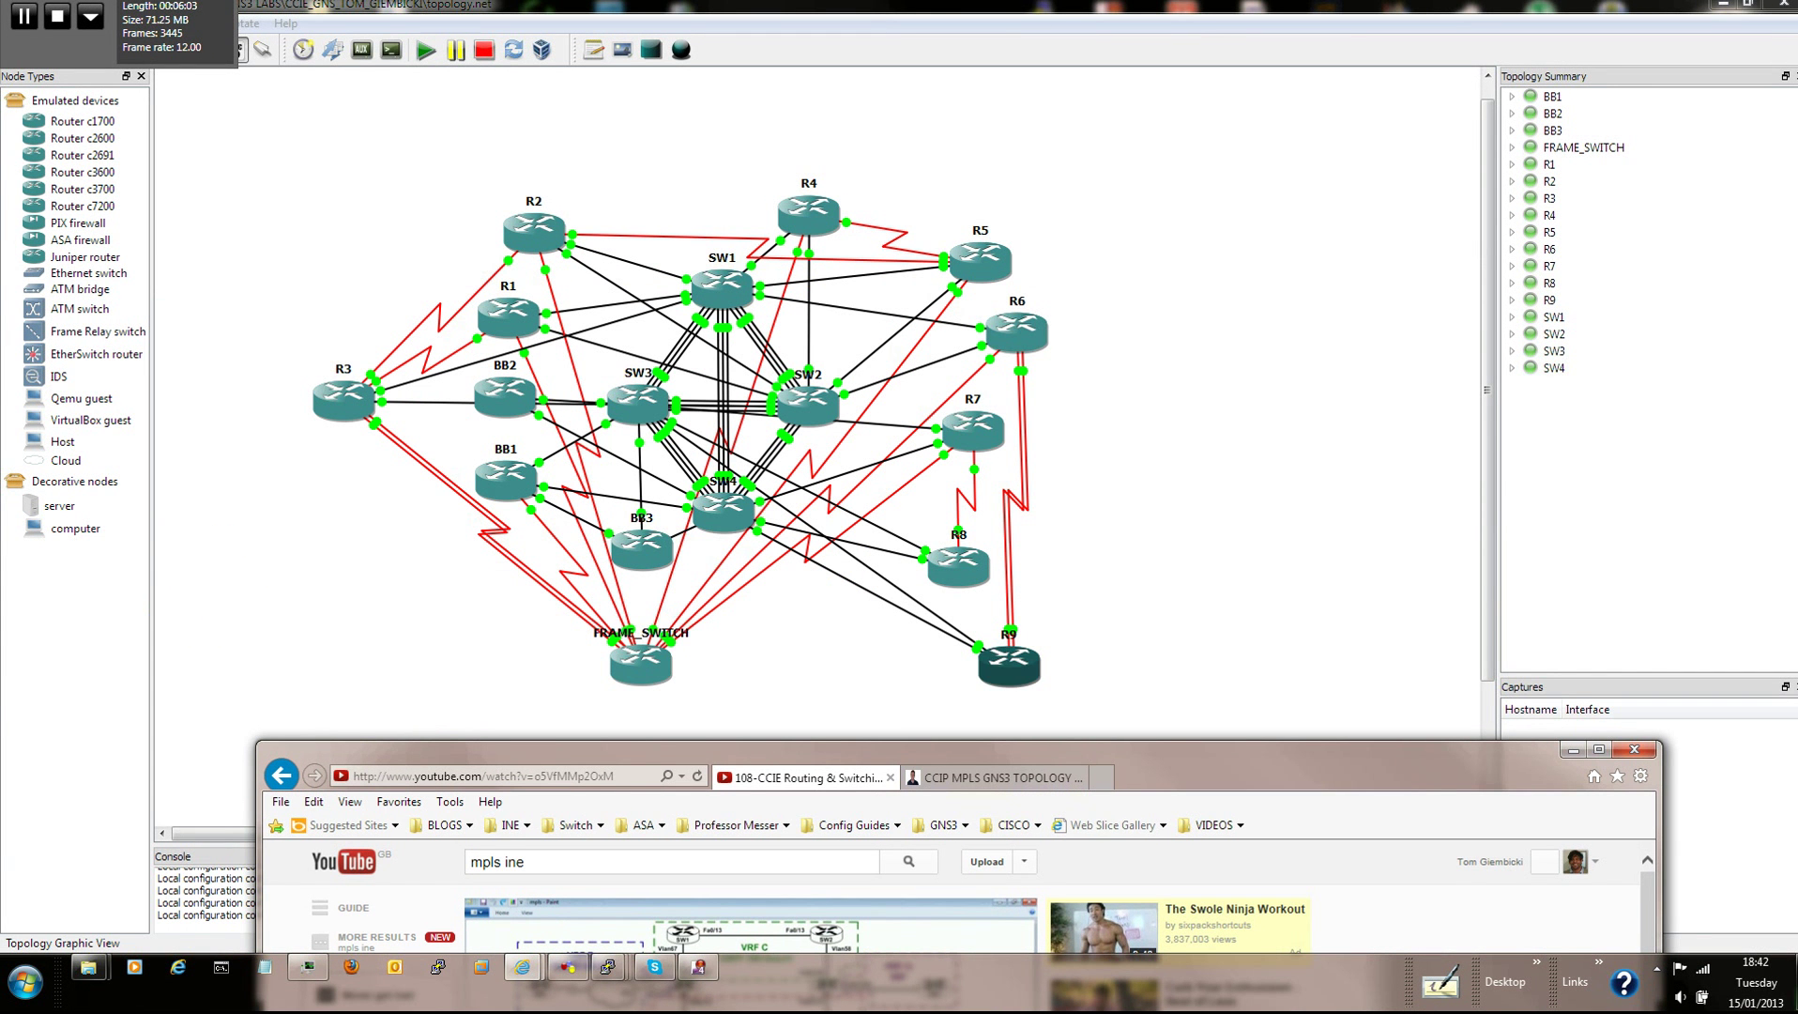
click(1006, 664)
right_click(1002, 662)
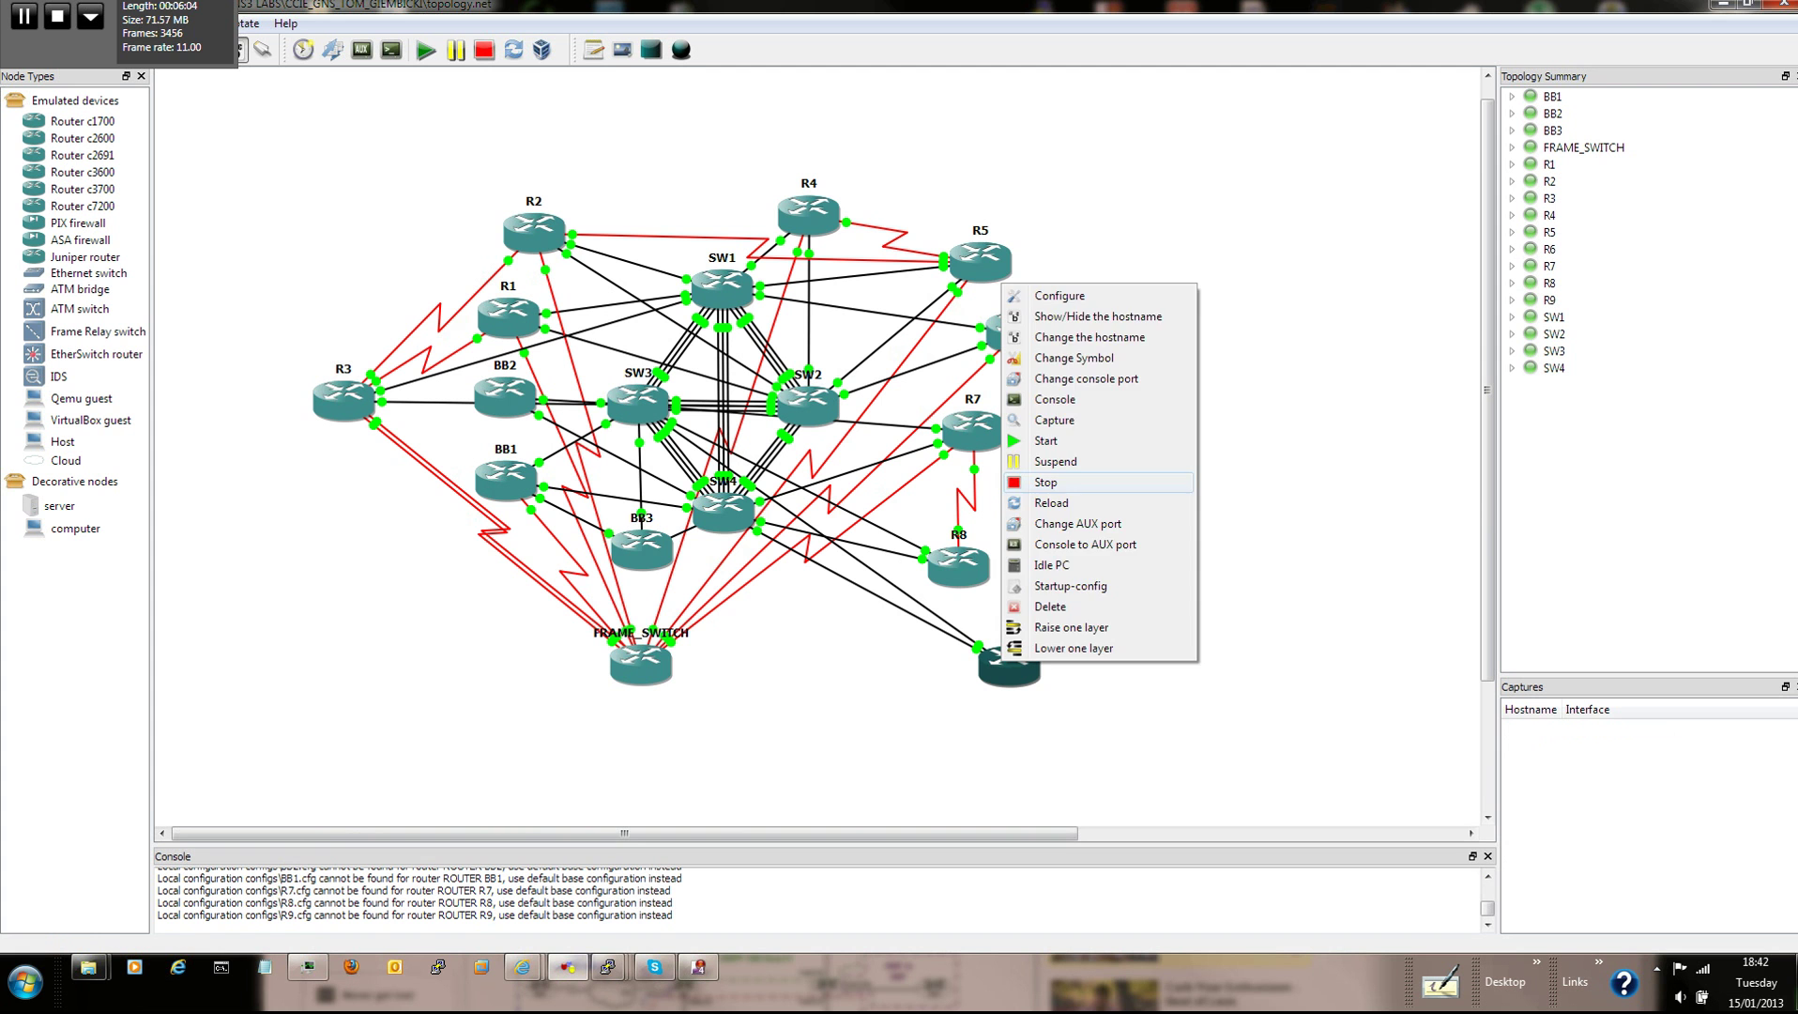
click(1042, 484)
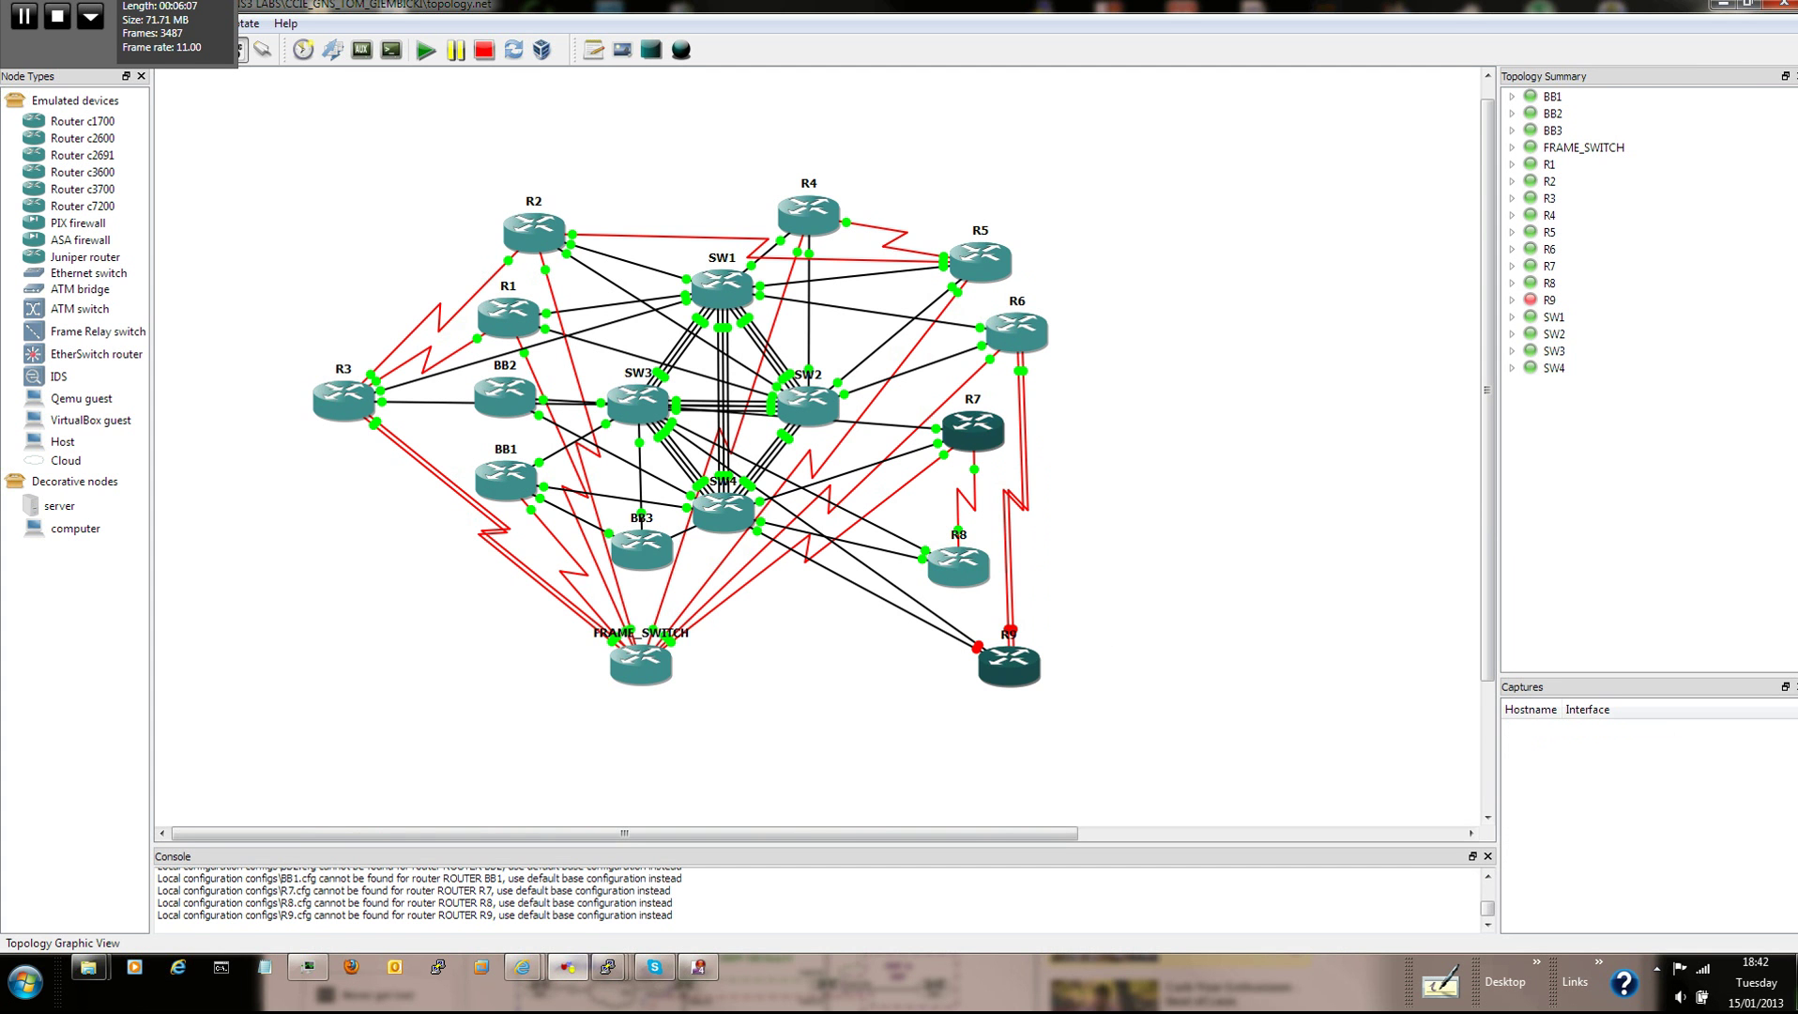
right_click(973, 431)
click(1023, 633)
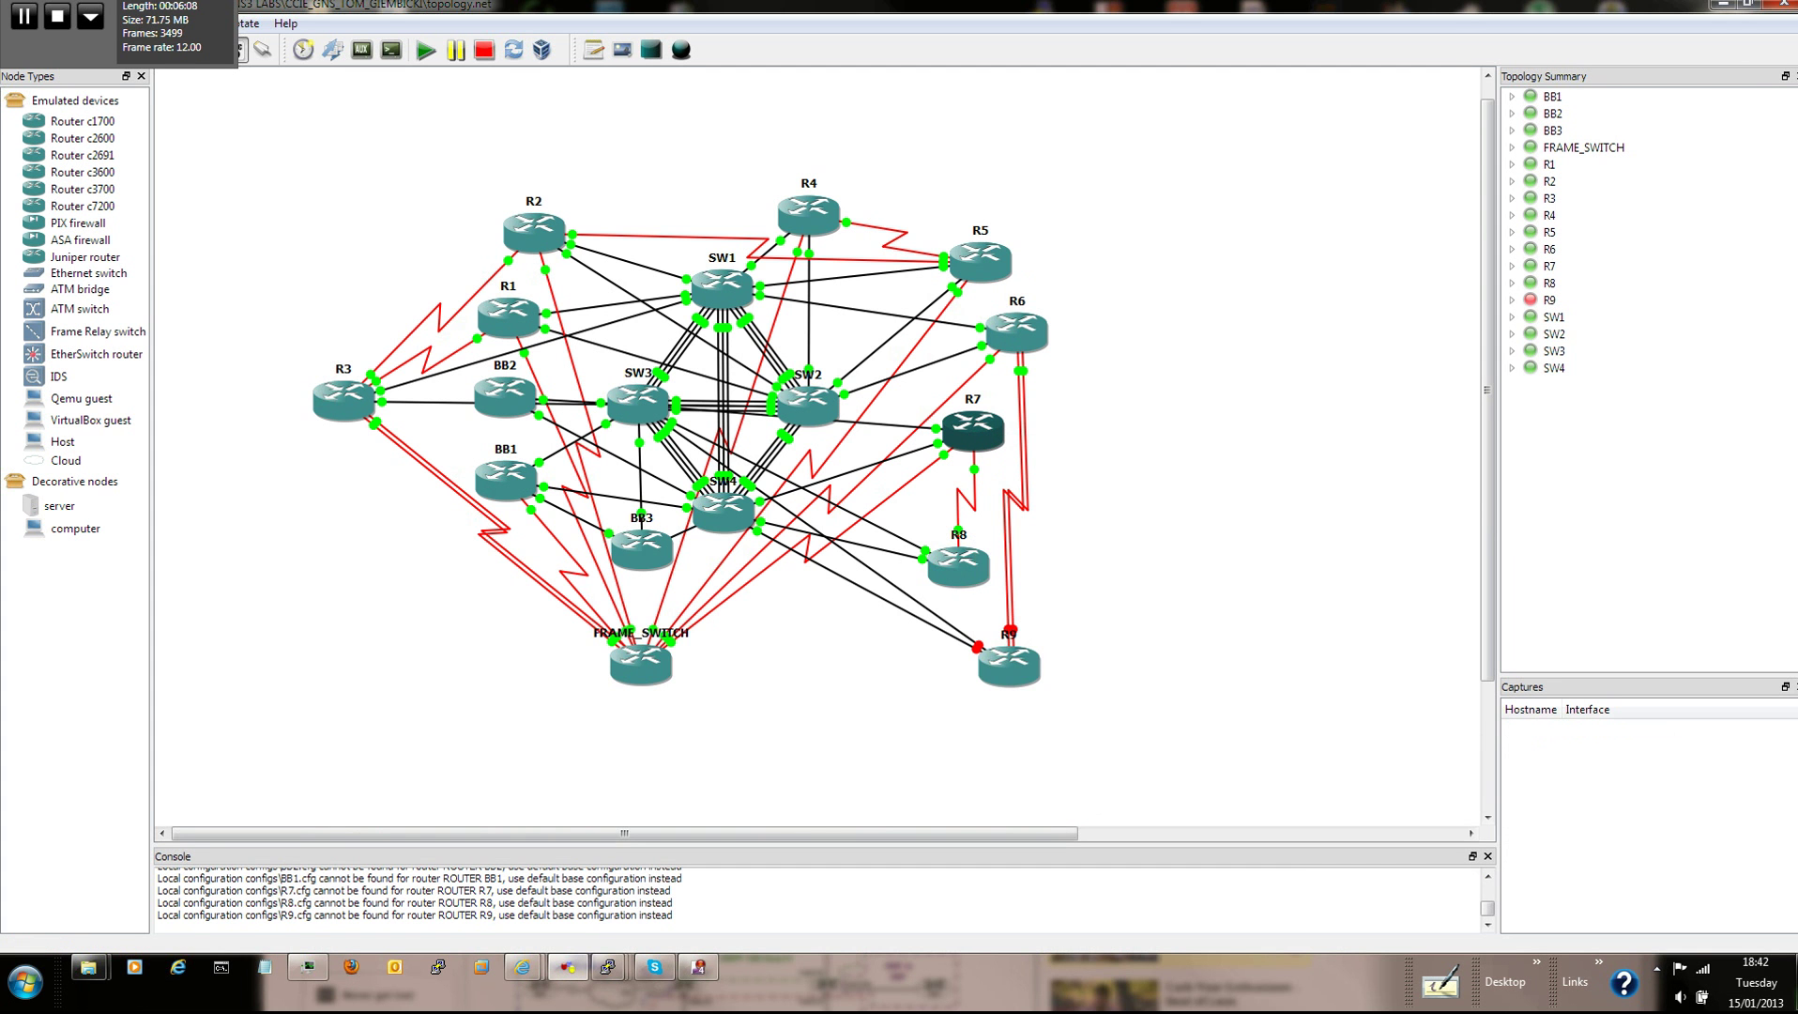
mouse_move(958, 565)
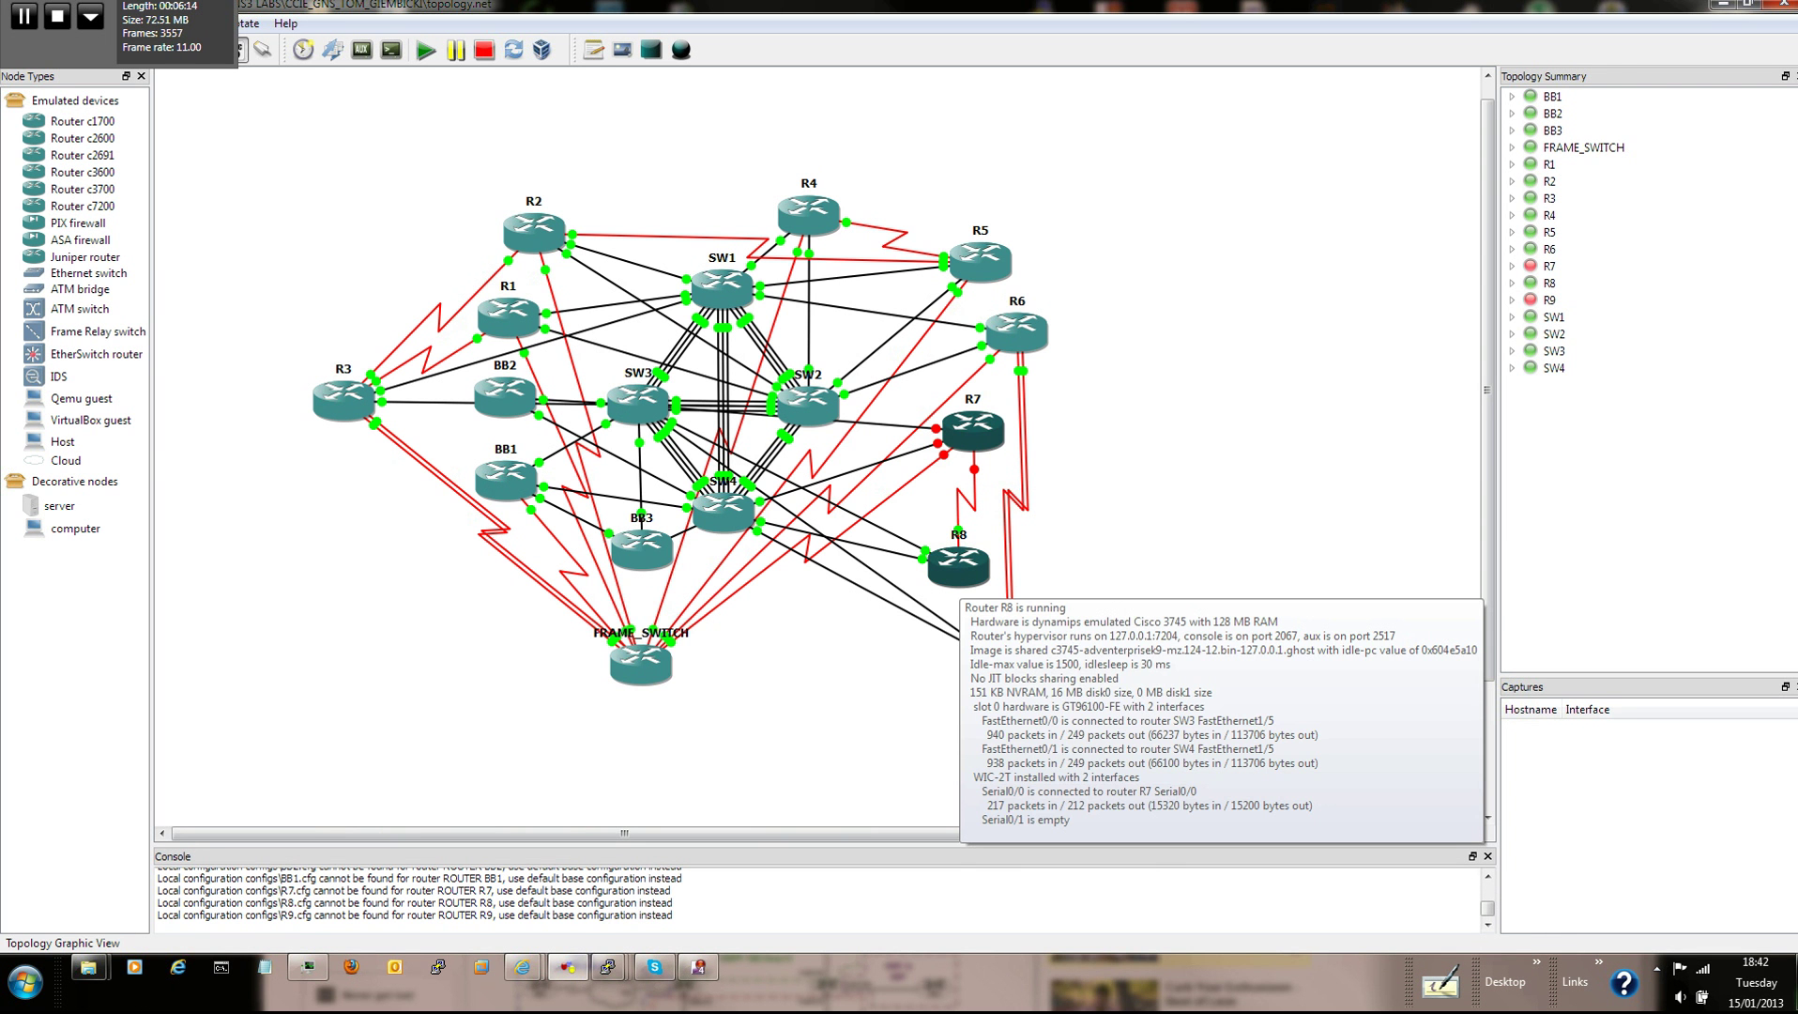
right_click(958, 567)
click(995, 773)
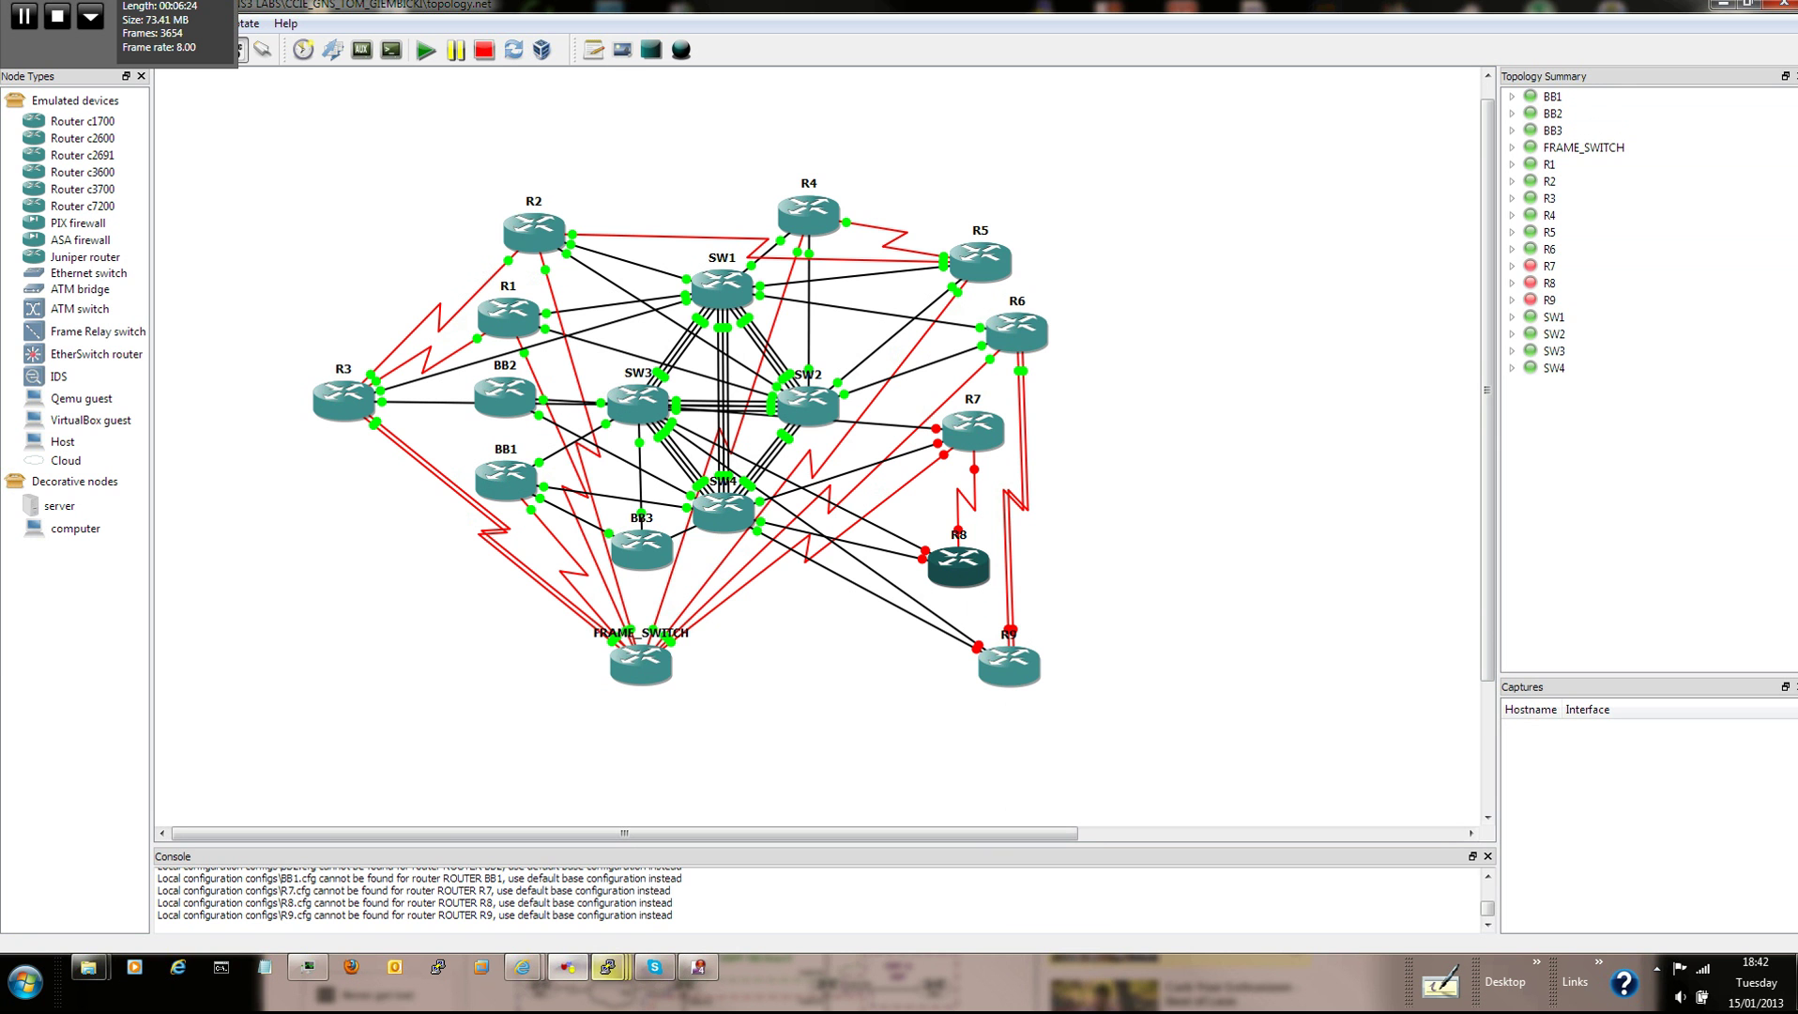
Bring the browser back over GNS3 and look at the CCIP MPLS GNS3 TOPOLOGY post and the paused video's topology diagram
mouse_move(523, 968)
click(626, 875)
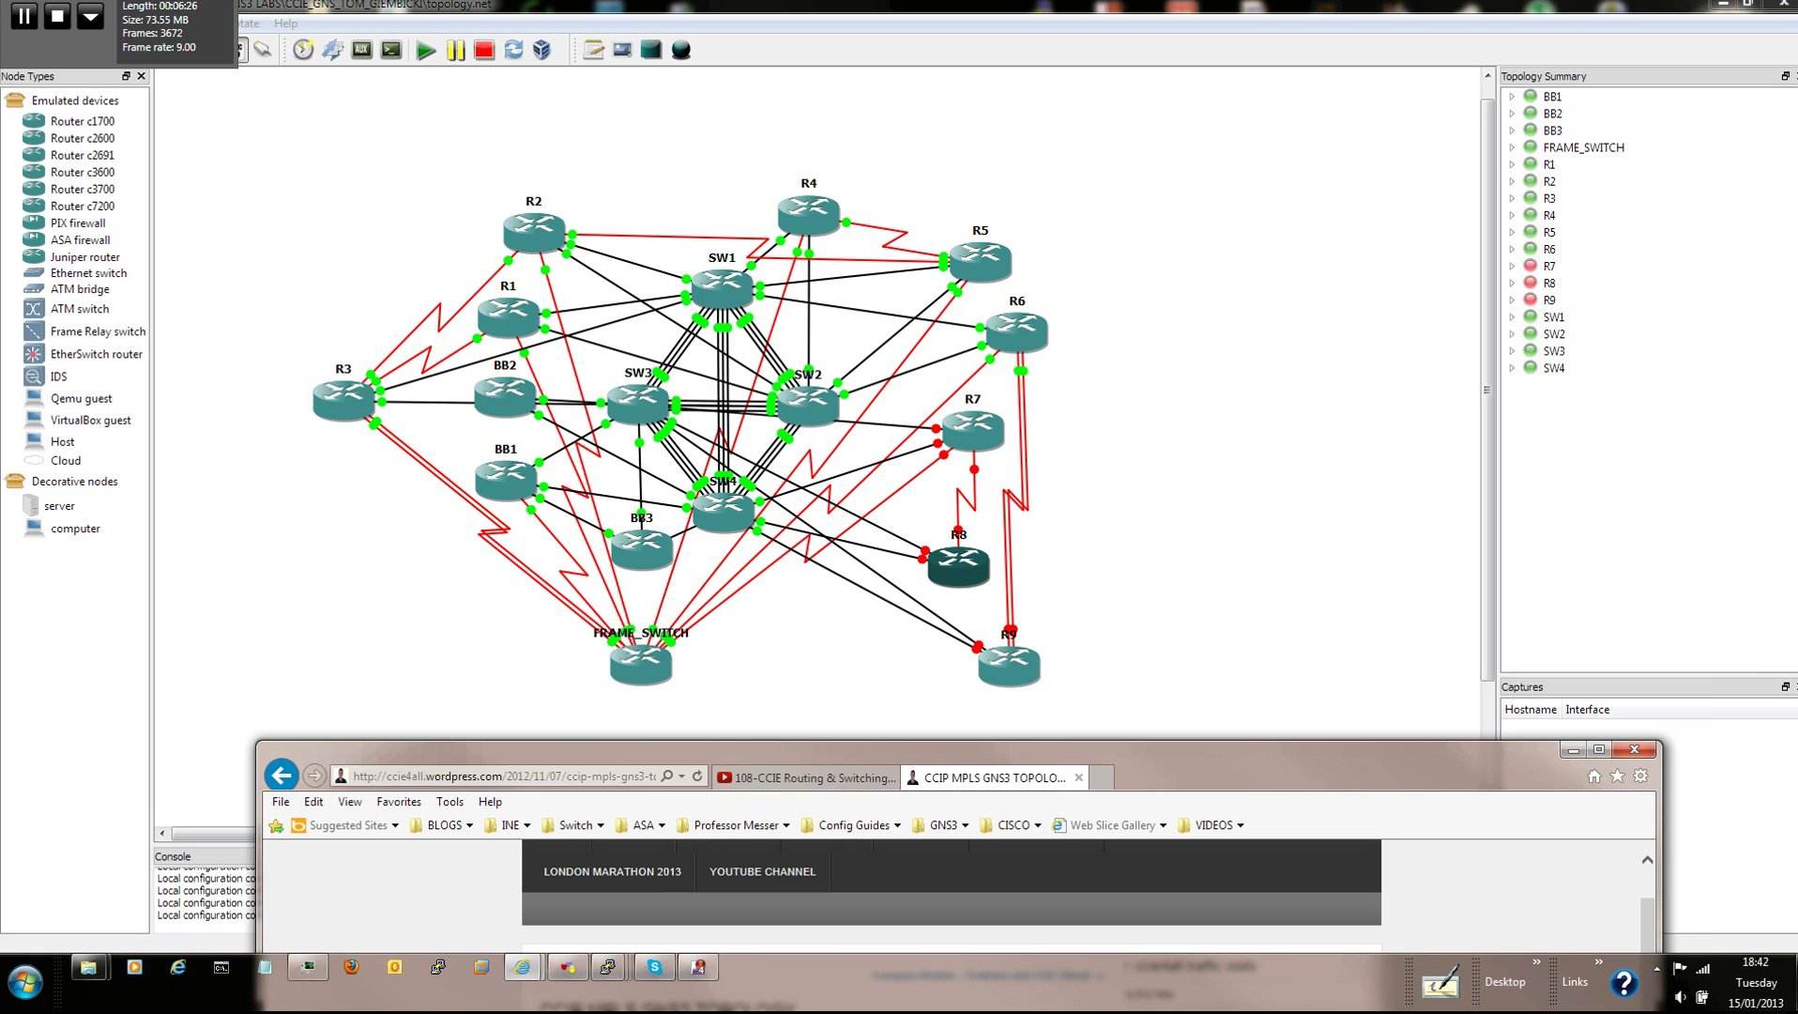
drag(817, 754, 872, 310)
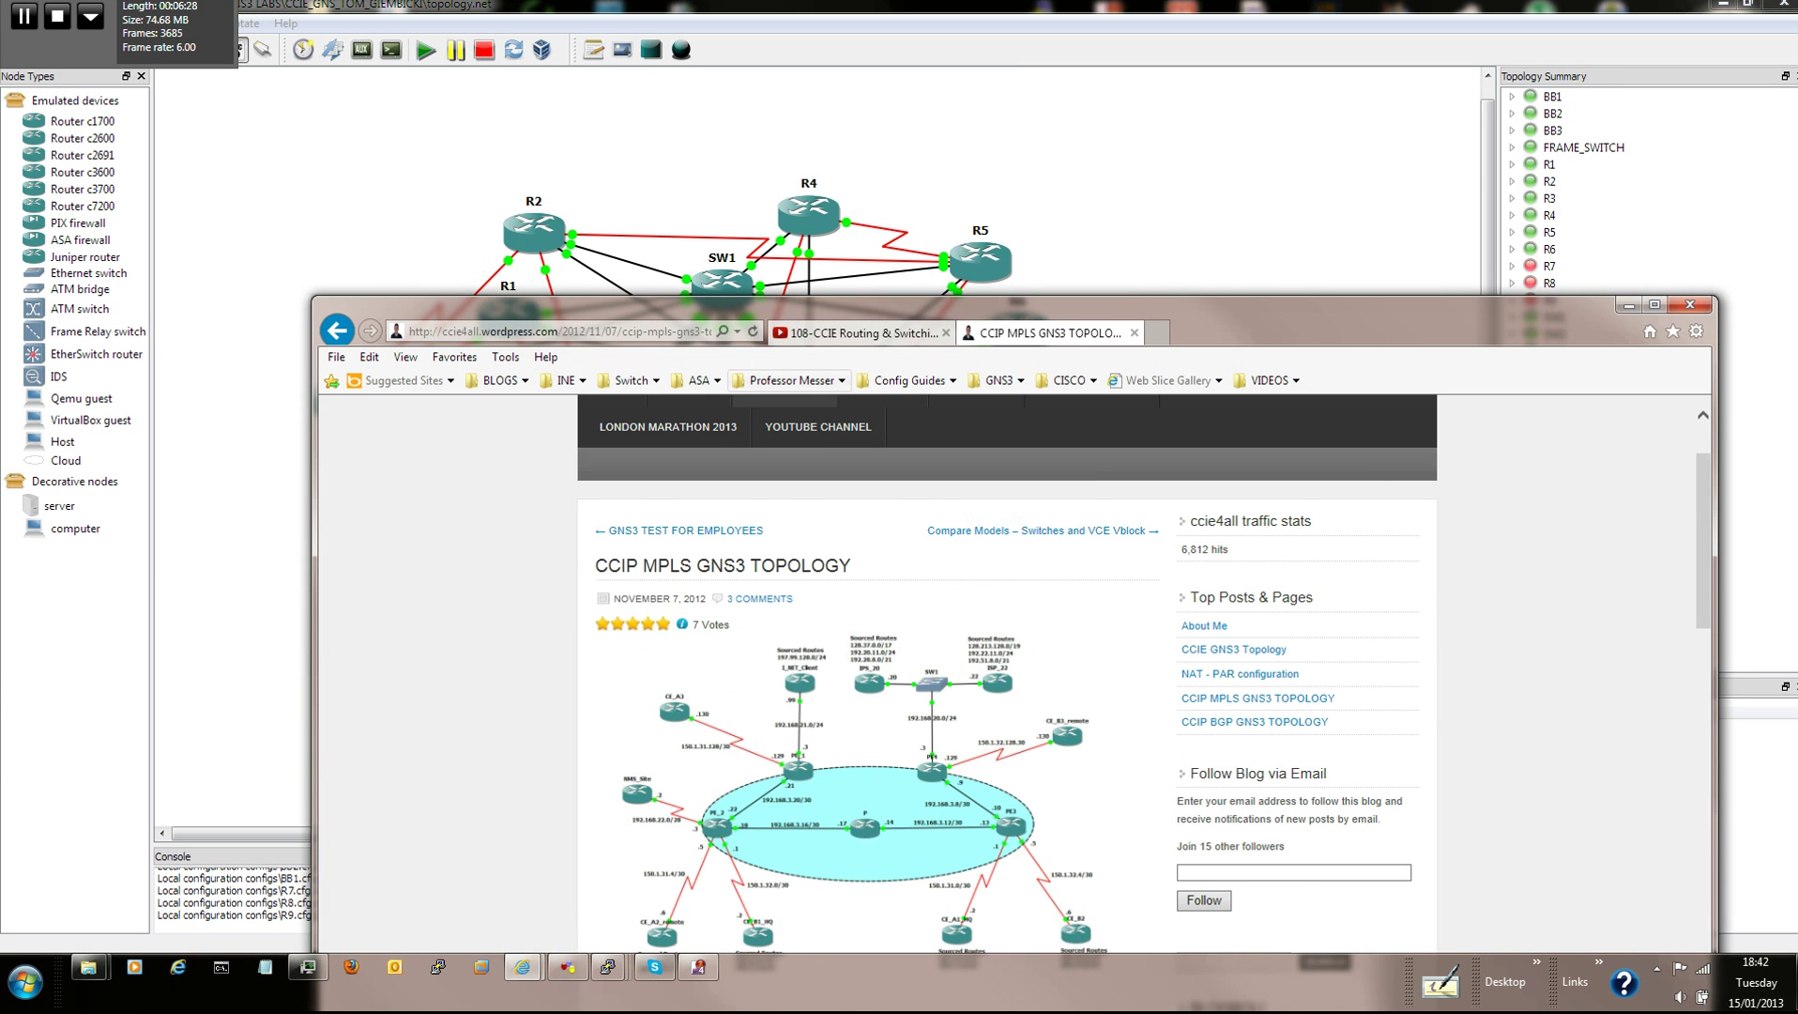
click(856, 333)
drag(1304, 316, 1400, 248)
drag(1035, 236, 1039, 128)
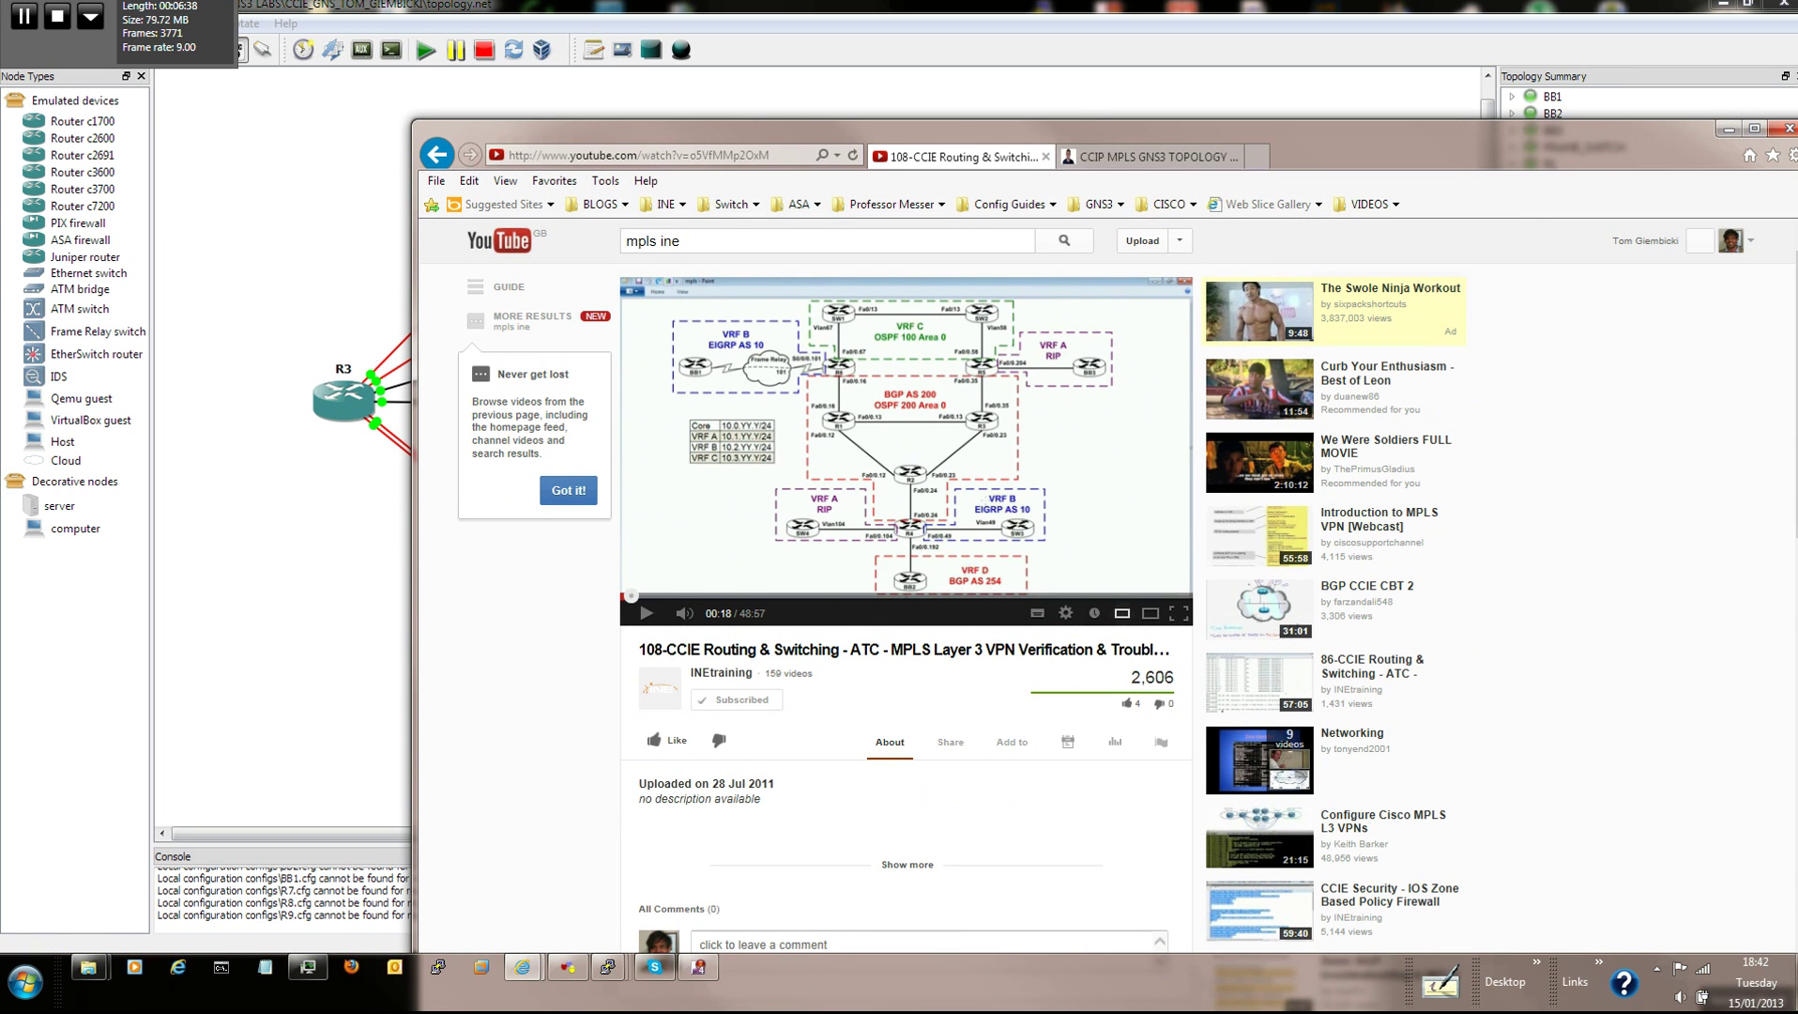
drag(1126, 132, 1230, 79)
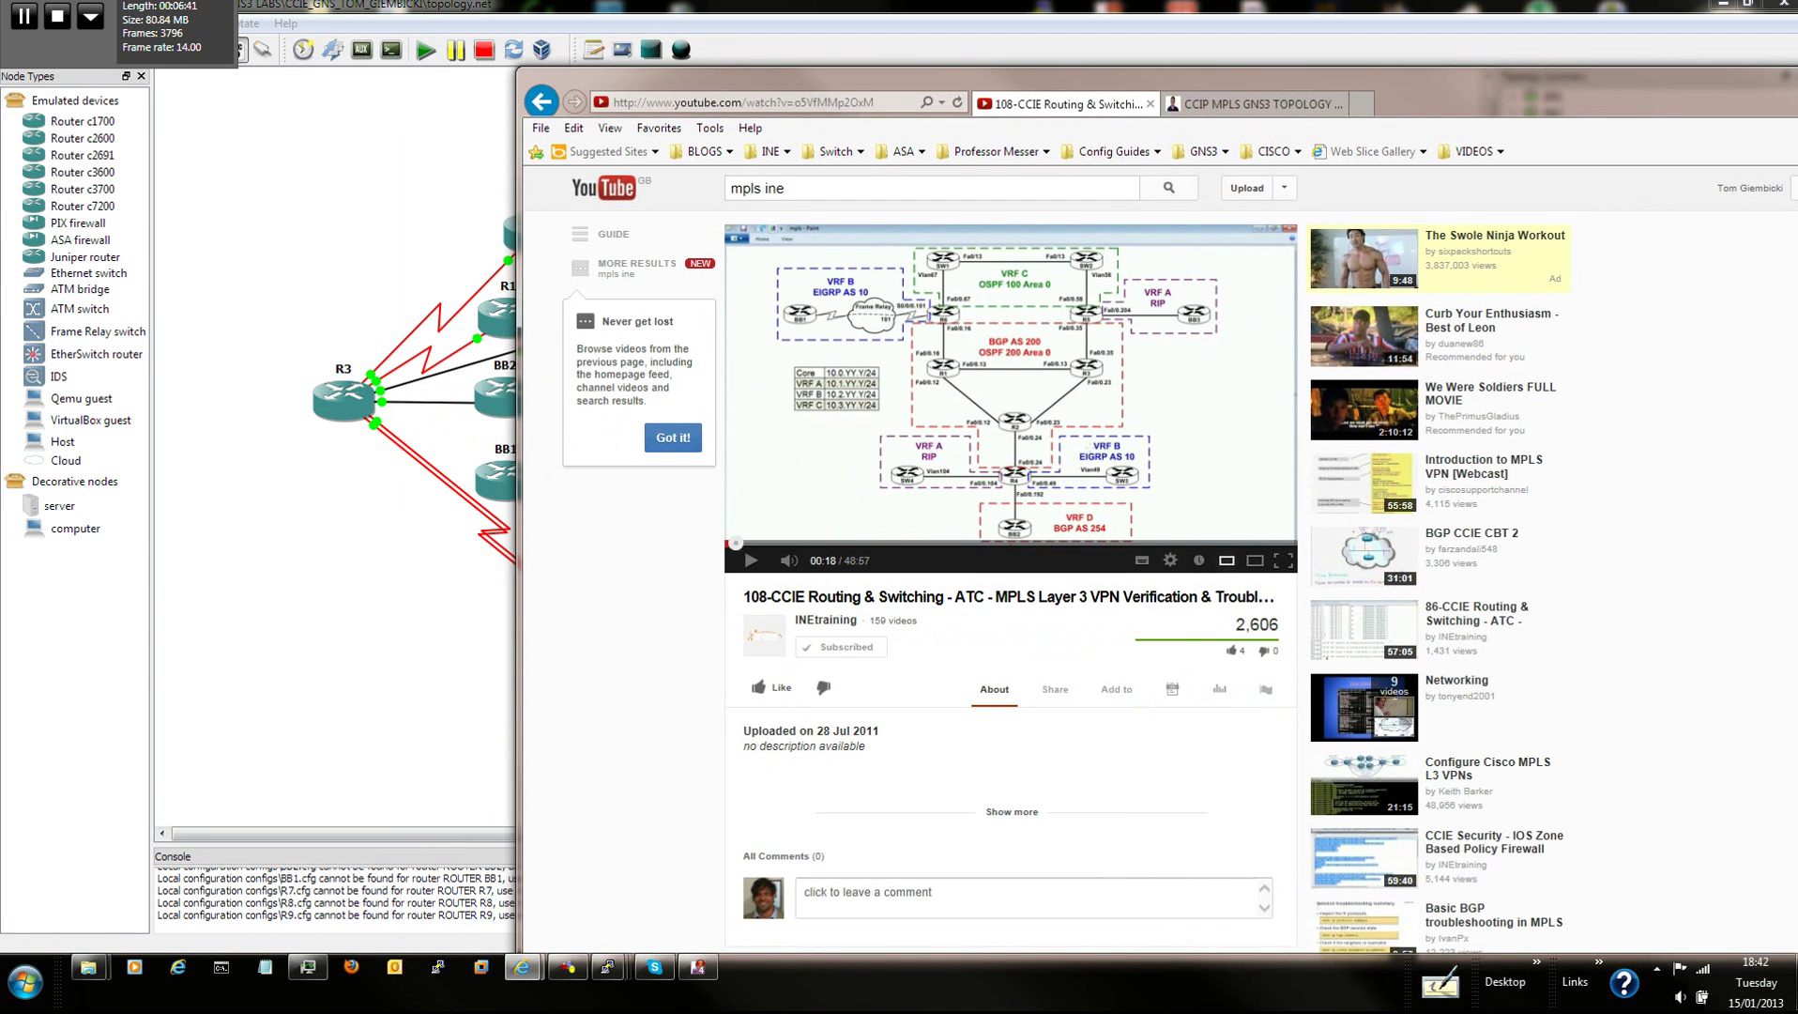
click(1254, 104)
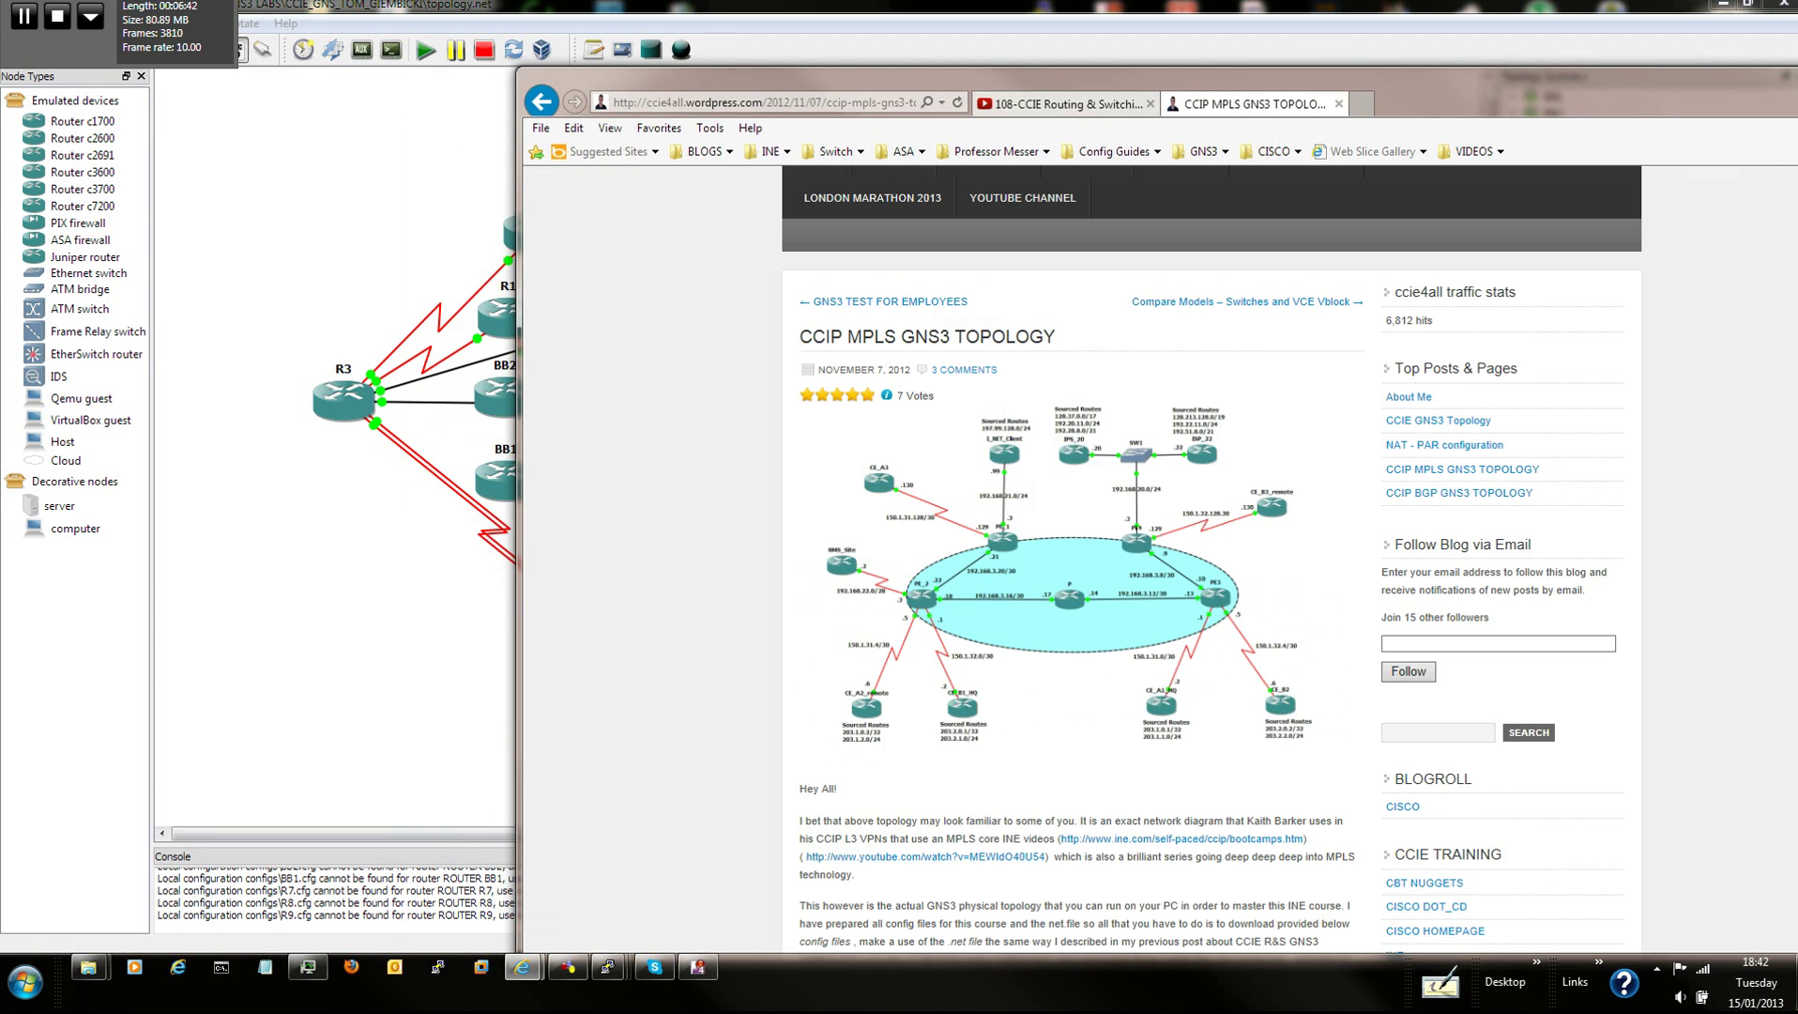
click(1068, 104)
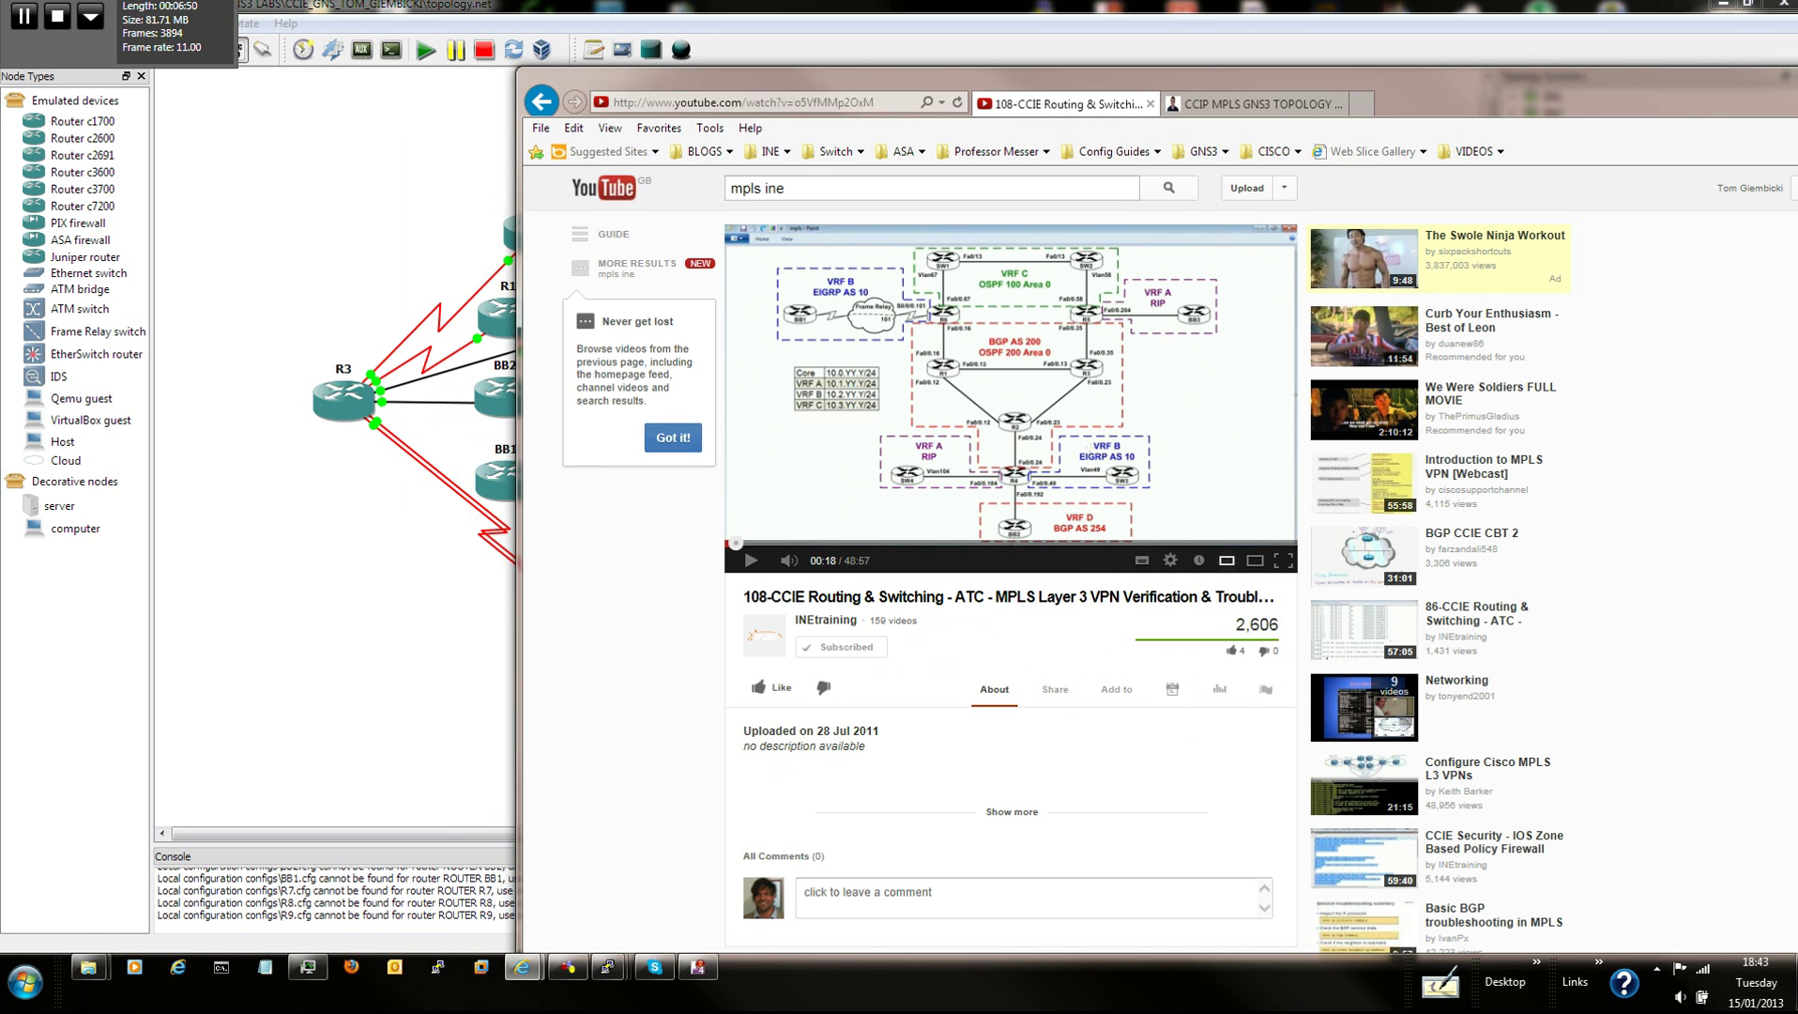
Shift the browser window beside the GNS3 topology to compare the video's MPLS diagram with the lab routers
drag(938, 79, 1297, 71)
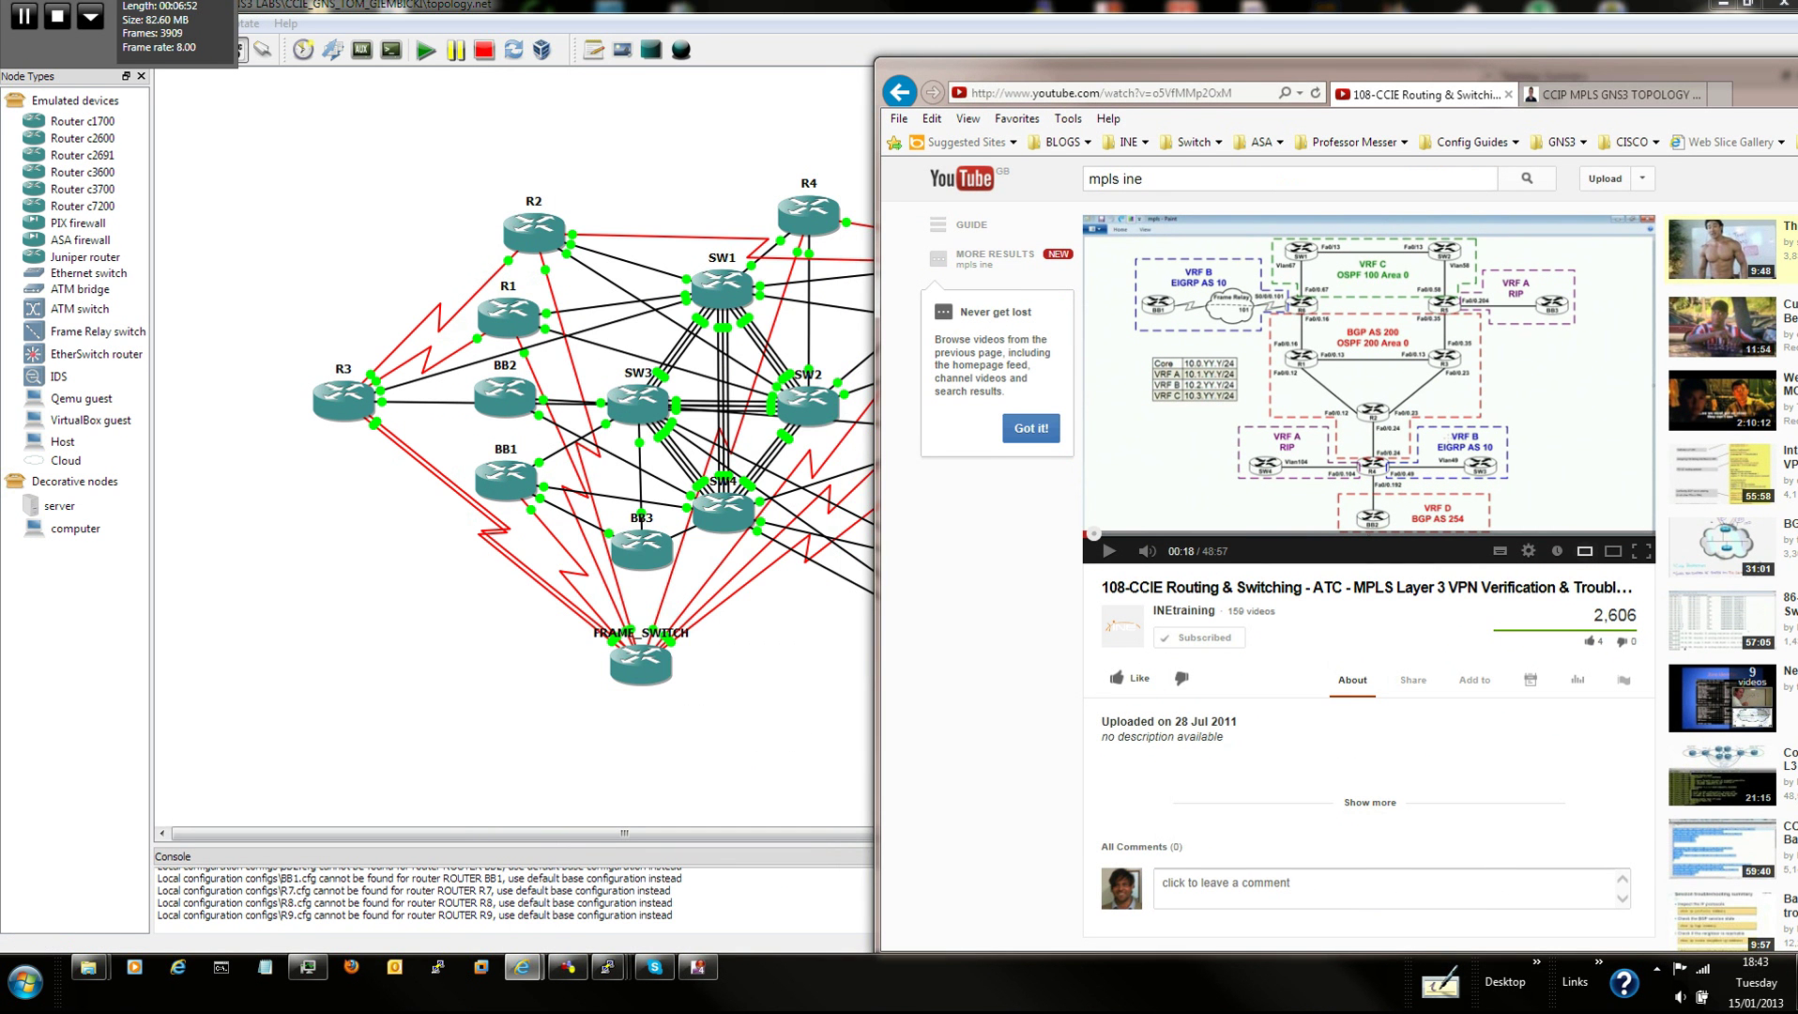
drag(1485, 70, 1538, 109)
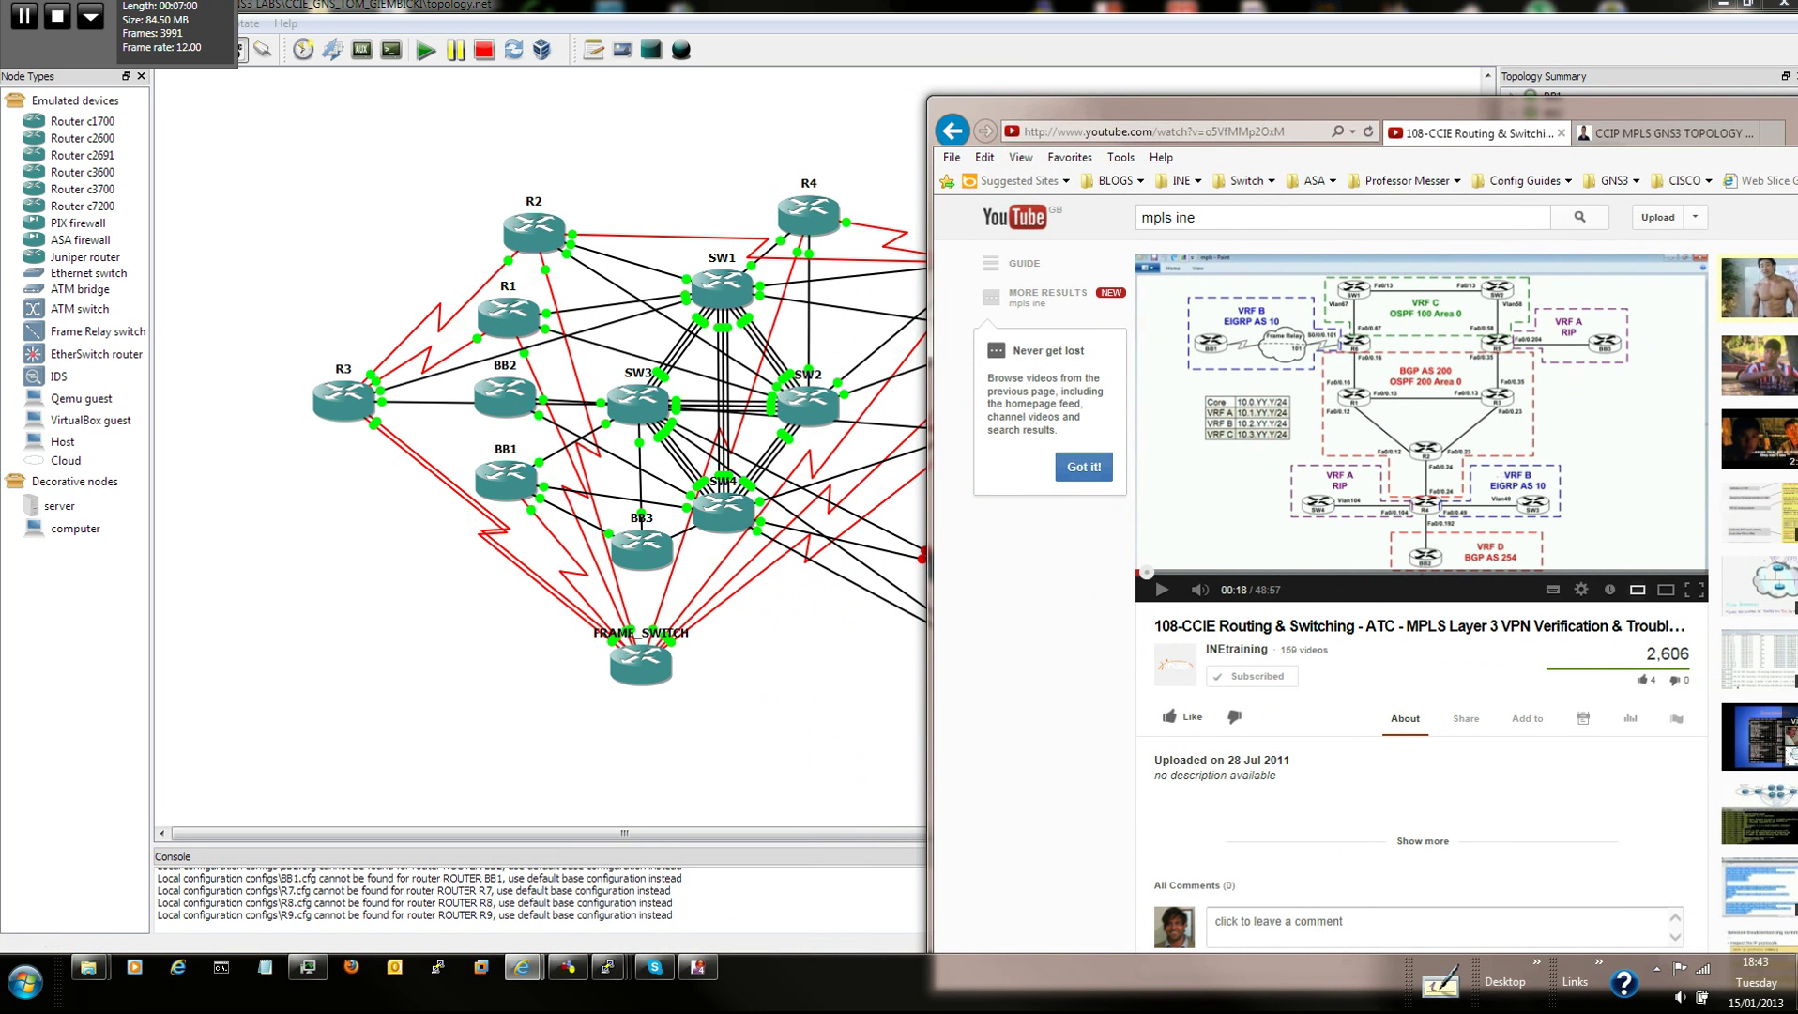
drag(1089, 109, 1062, 101)
drag(1511, 101, 1438, 91)
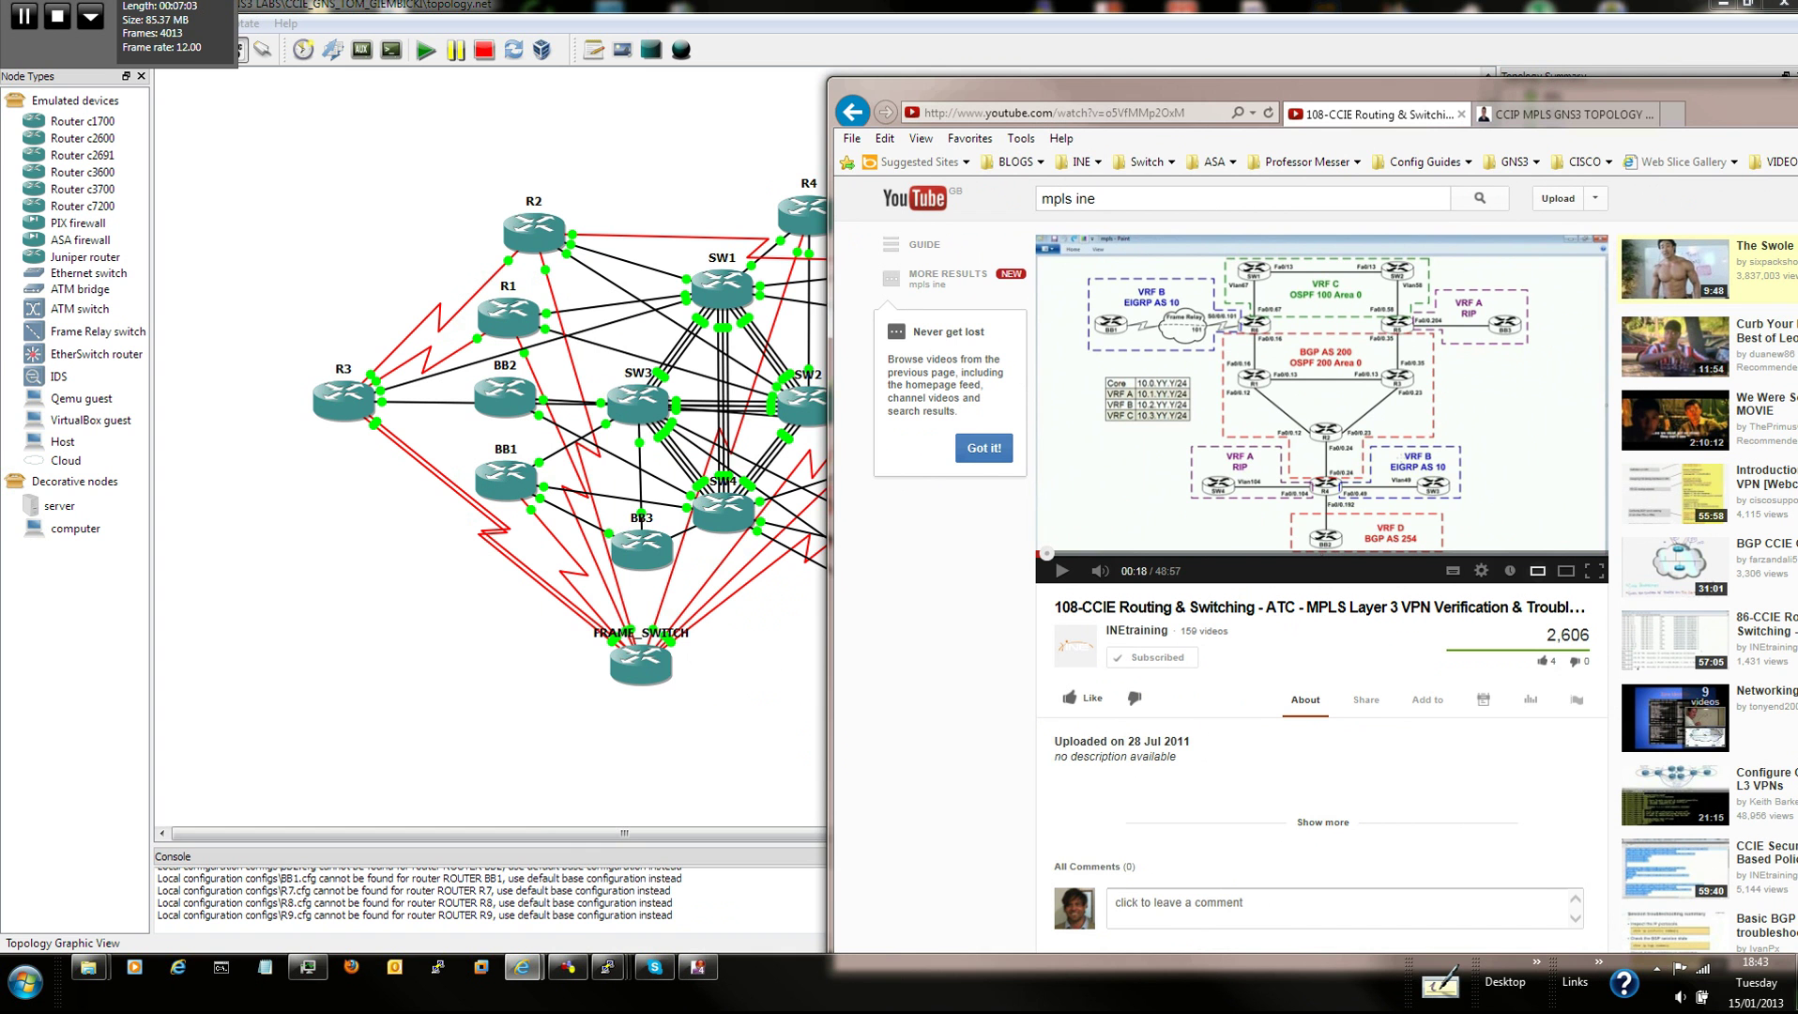
drag(1438, 90, 1217, 44)
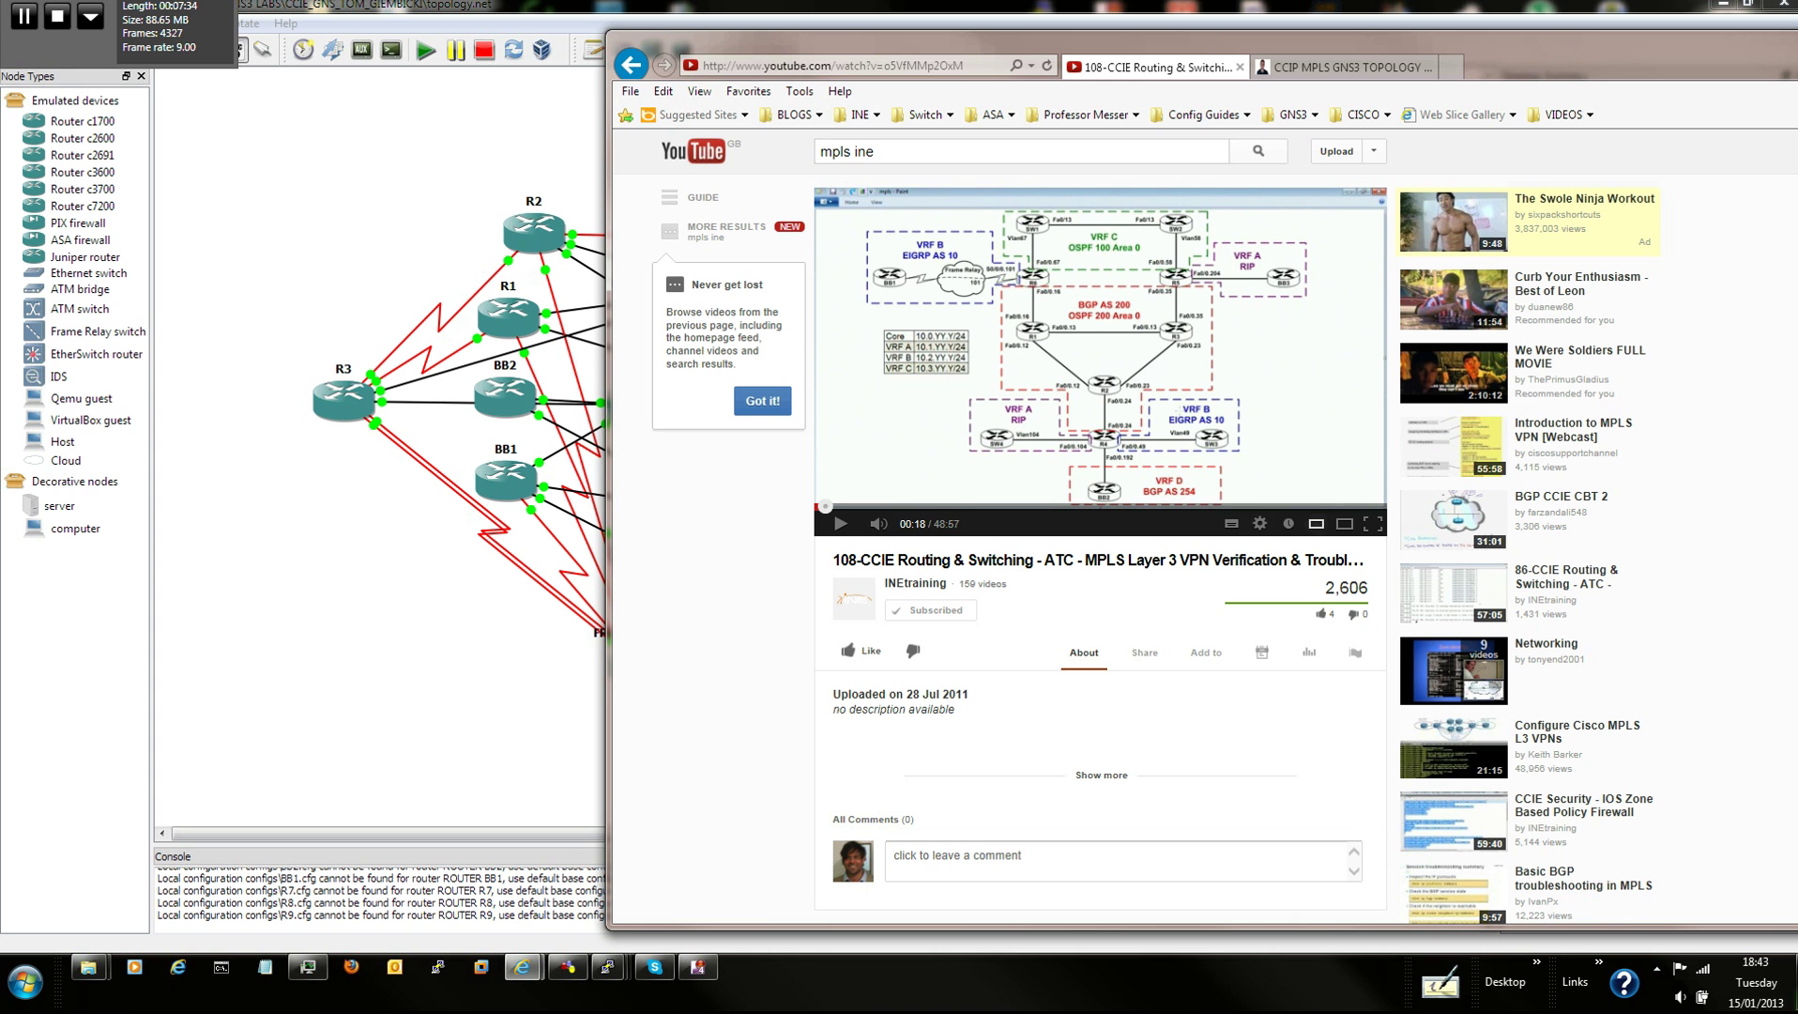
drag(1126, 43, 1106, 43)
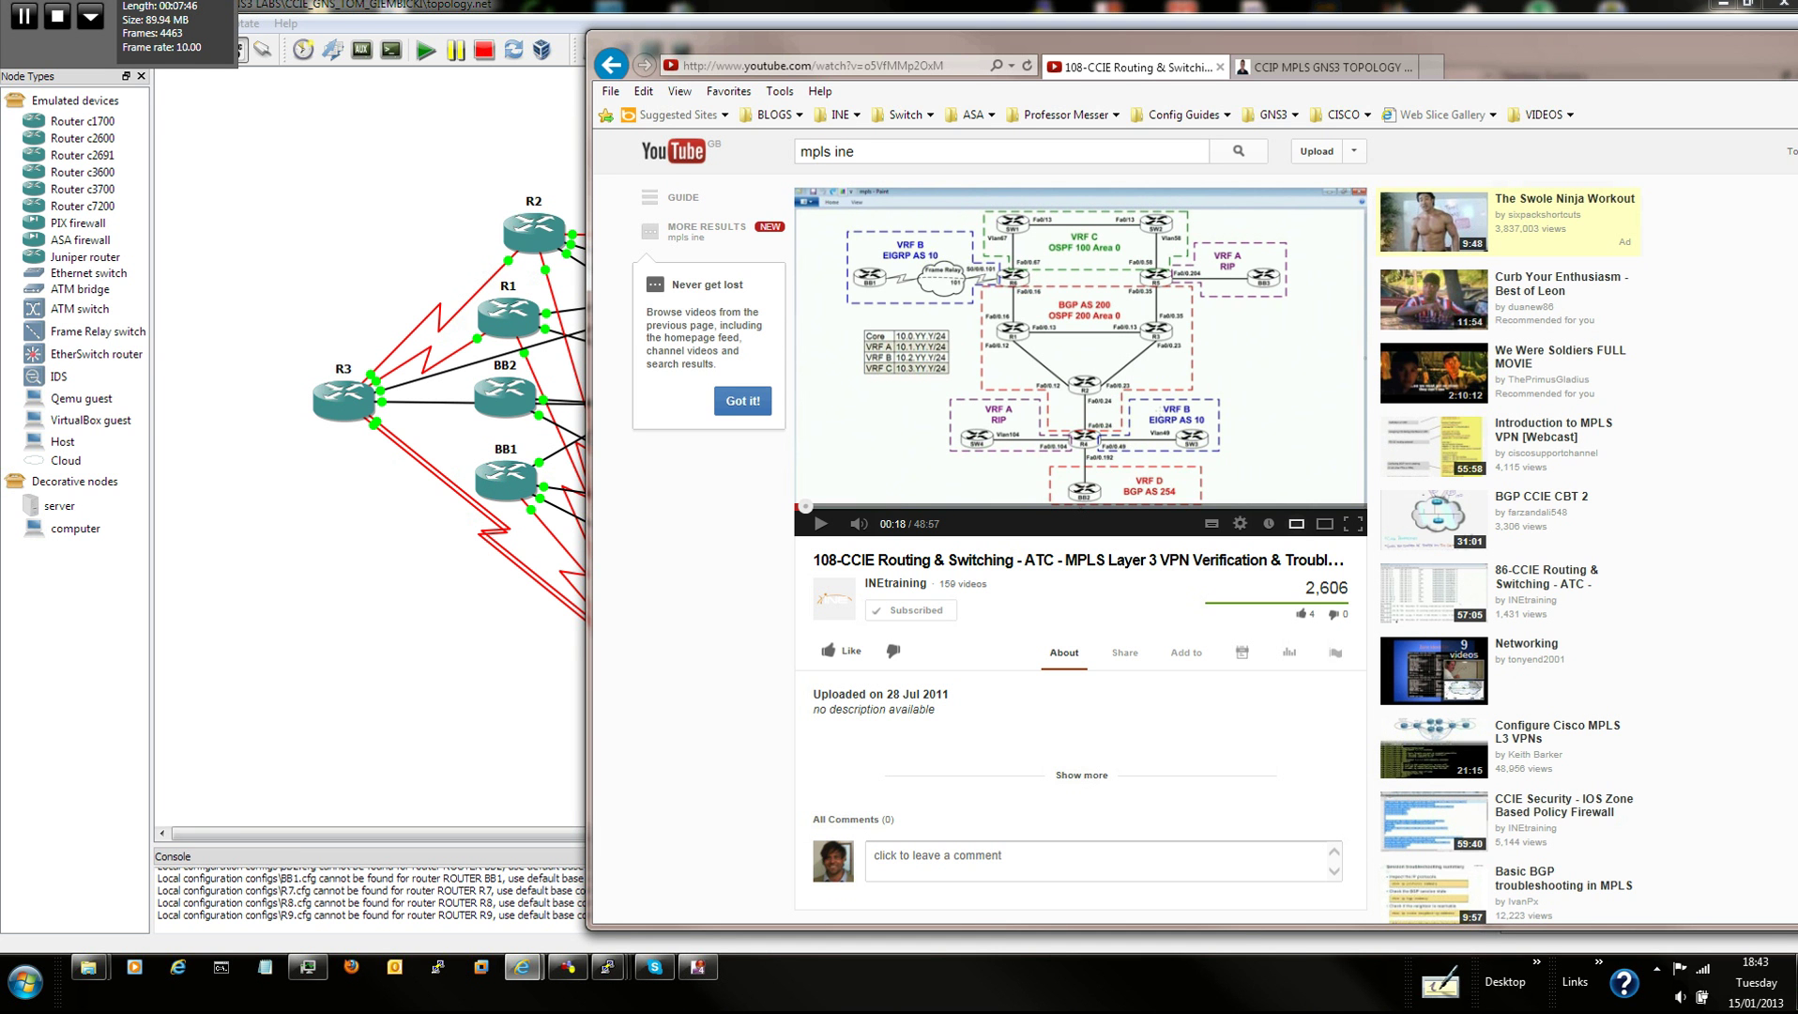
drag(1107, 45, 1144, 41)
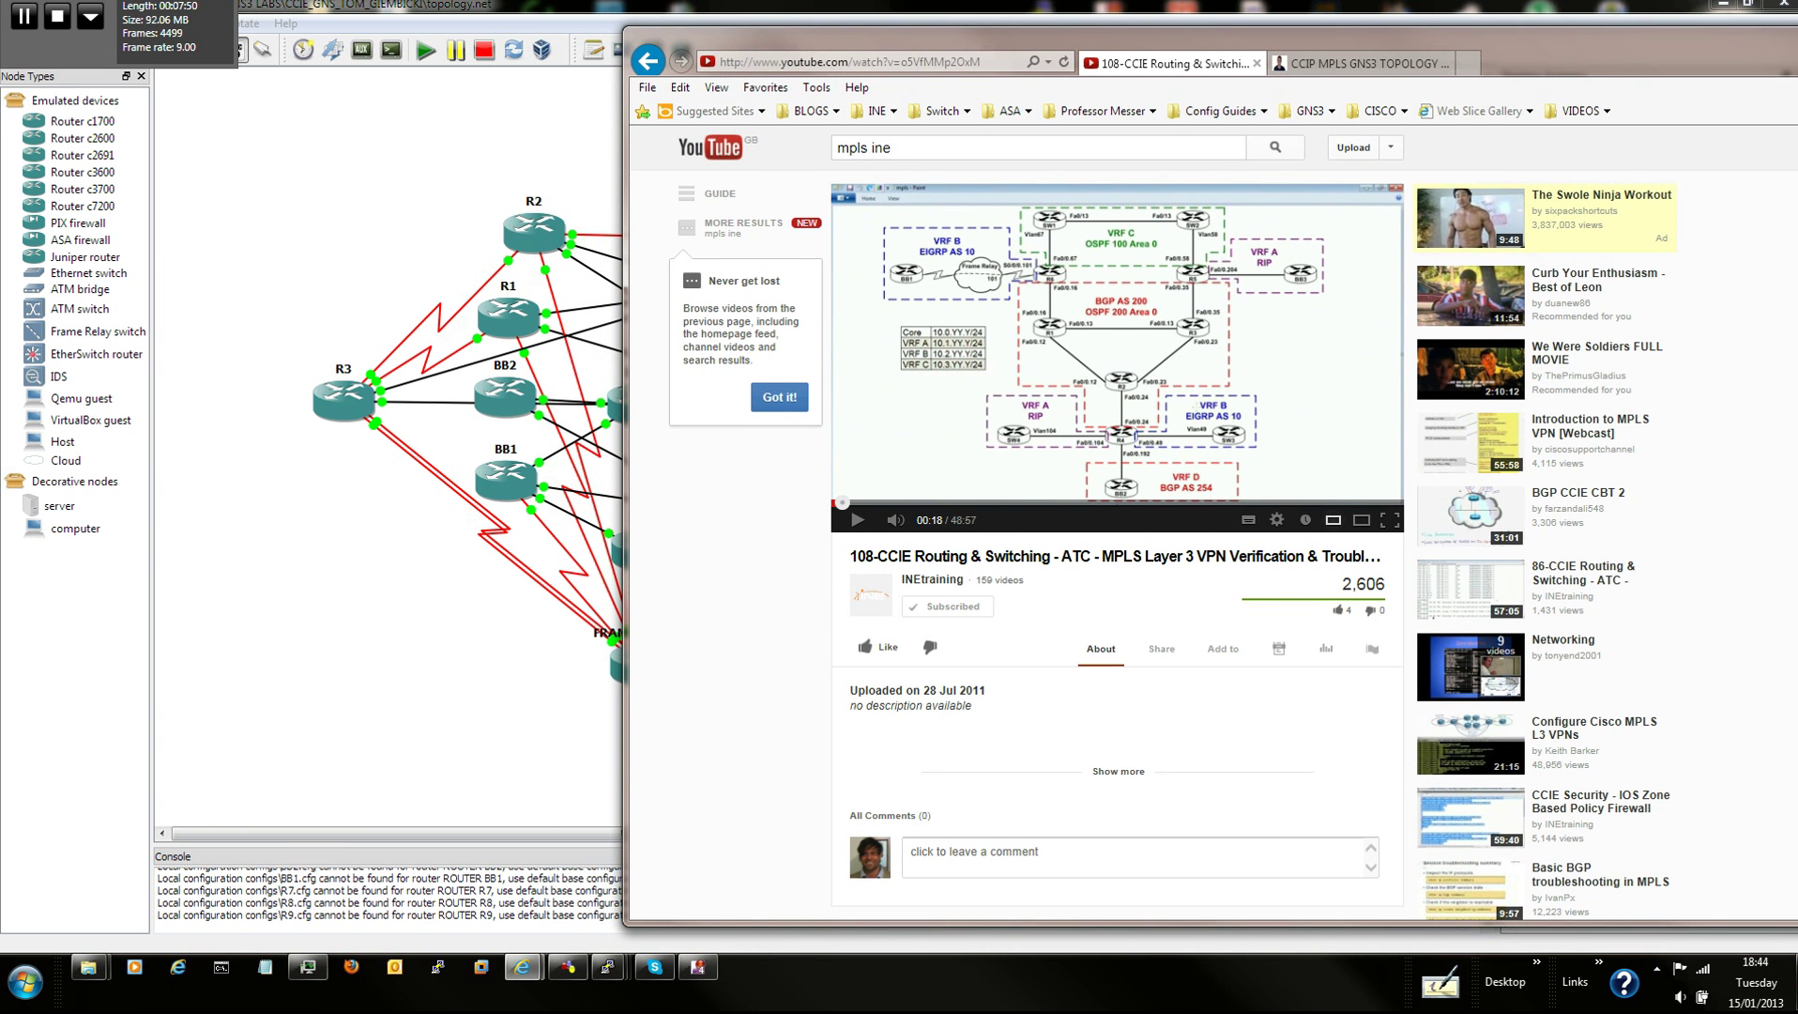
drag(1144, 42, 1246, 29)
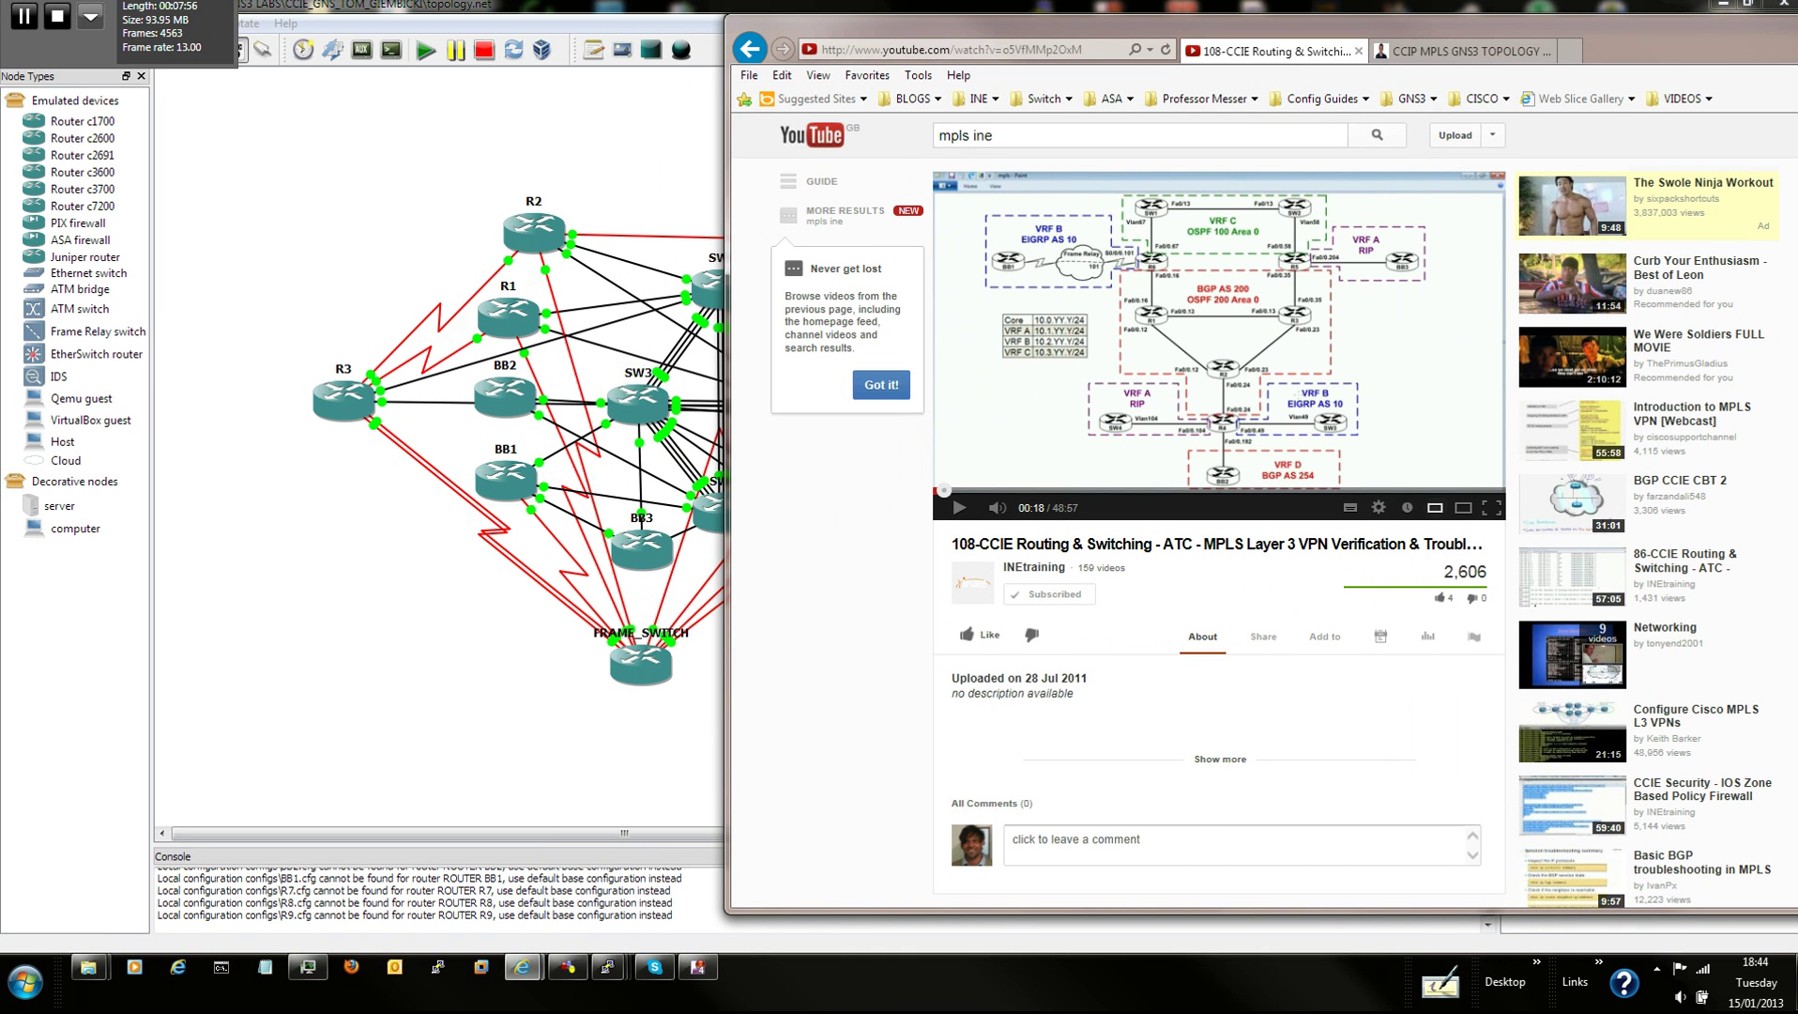